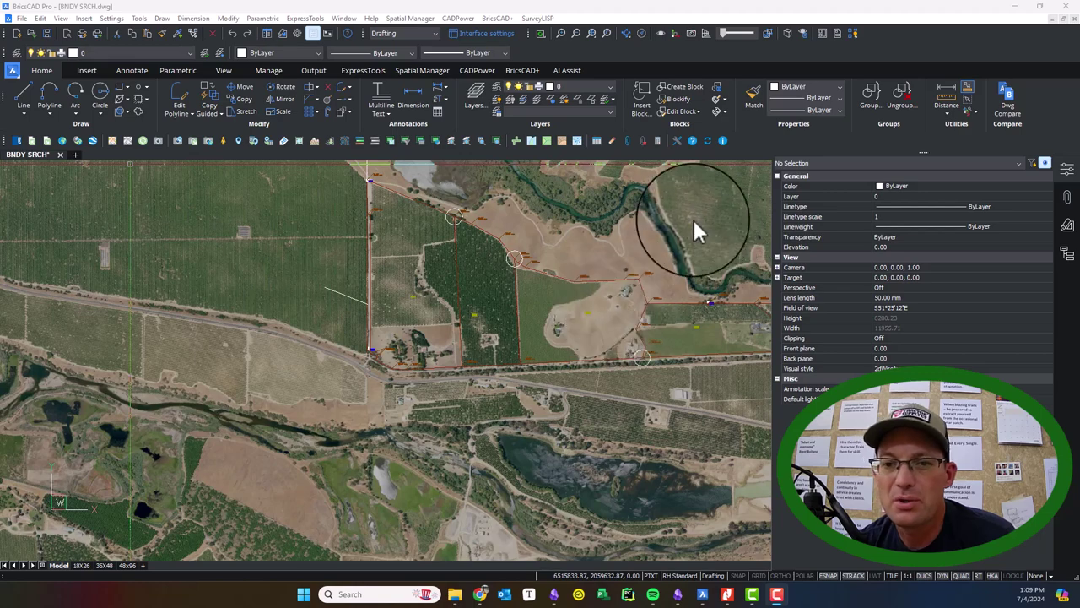
# Step: Examine the parcel boundaries and circled search corners across the aerial imagery
pyautogui.click(709, 239)
pyautogui.click(663, 208)
pyautogui.scroll(-3, 671, 230)
pyautogui.moveTo(635, 234); pyautogui.dragTo(542, 287)
pyautogui.press('Escape')
pyautogui.press('Escape')
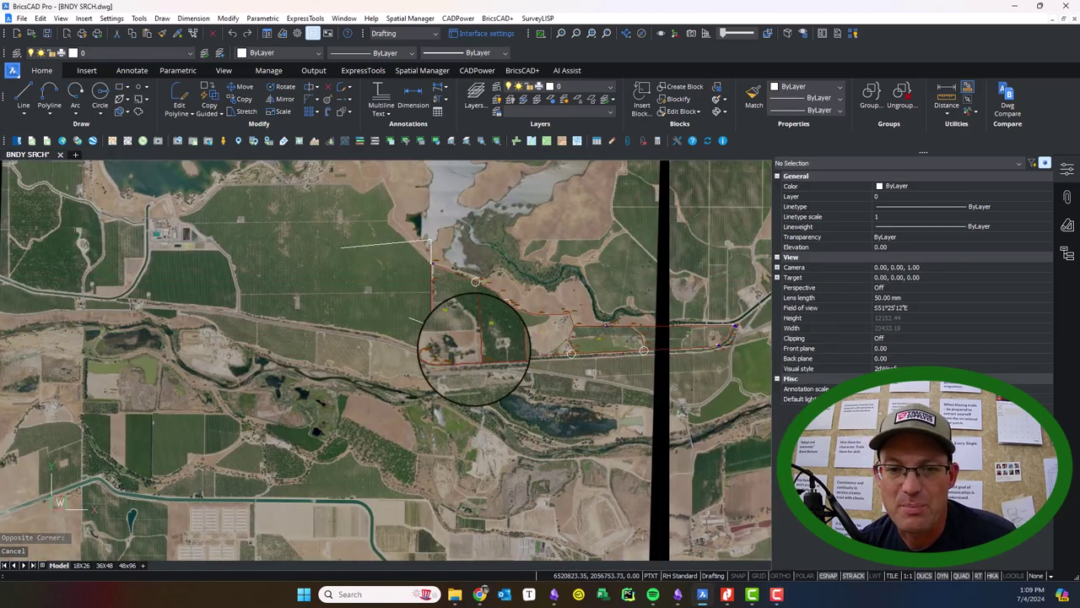
pyautogui.scroll(4, 470, 338)
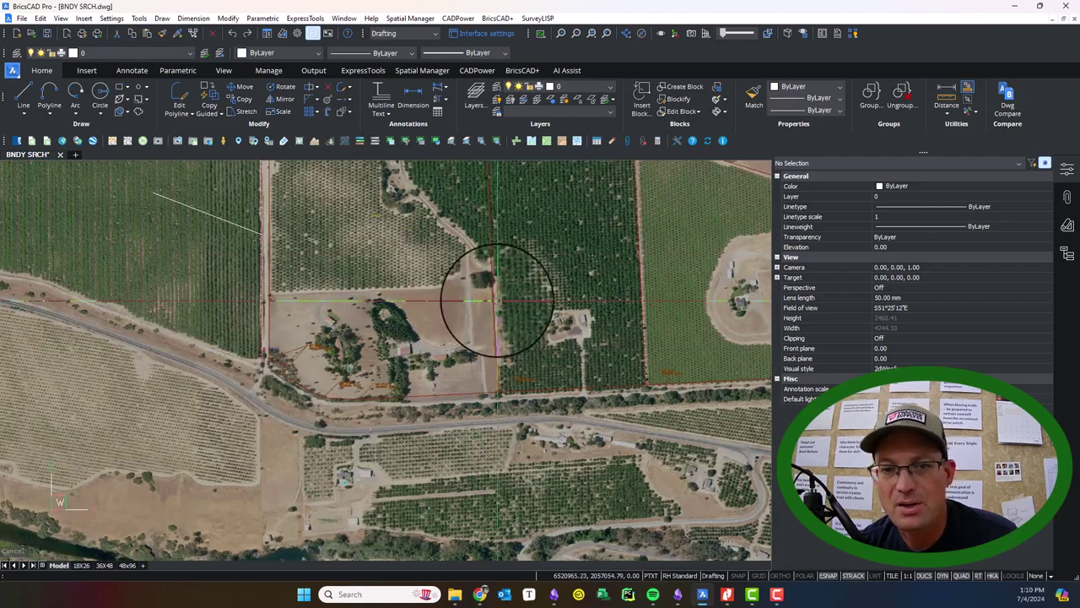
pyautogui.scroll(-4, 495, 299)
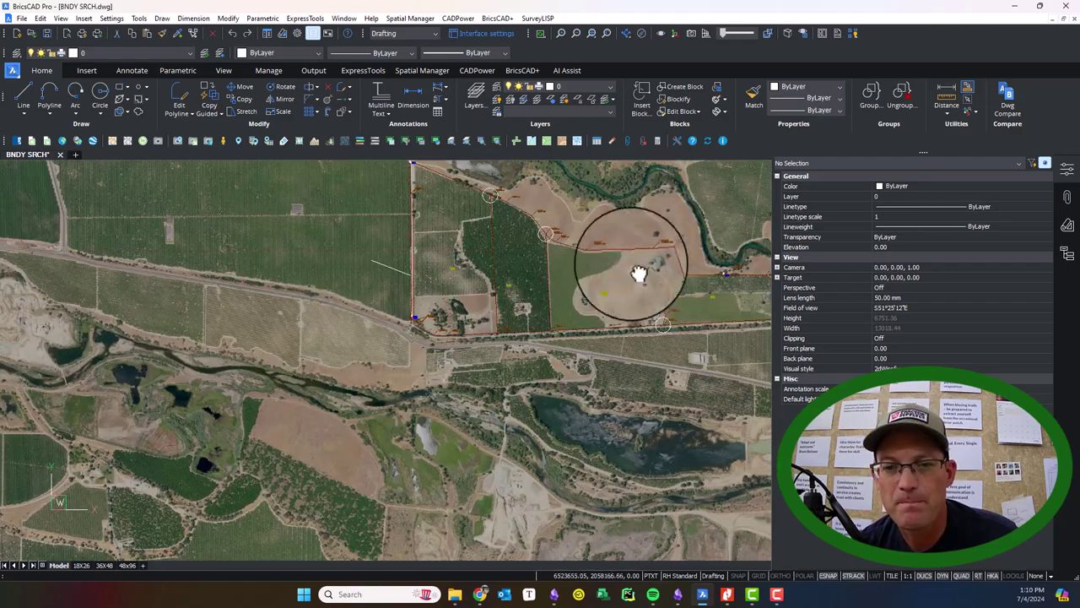
pyautogui.scroll(4, 632, 253)
pyautogui.moveTo(514, 301); pyautogui.dragTo(481, 265)
pyautogui.scroll(-3, 482, 265)
pyautogui.scroll(3, 582, 295)
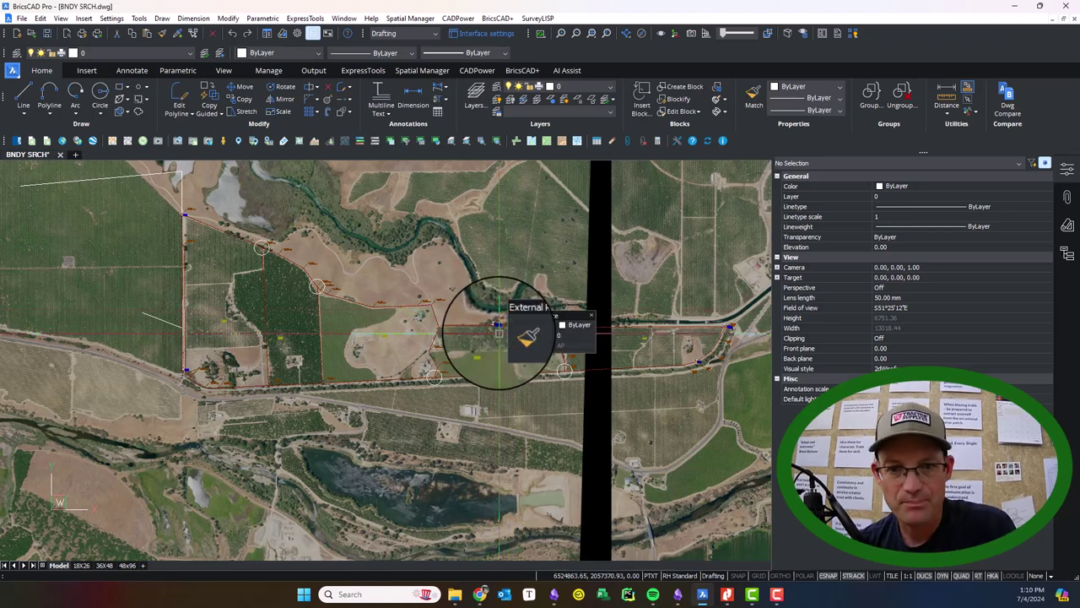
pyautogui.scroll(1, 498, 333)
pyautogui.scroll(-1, 498, 332)
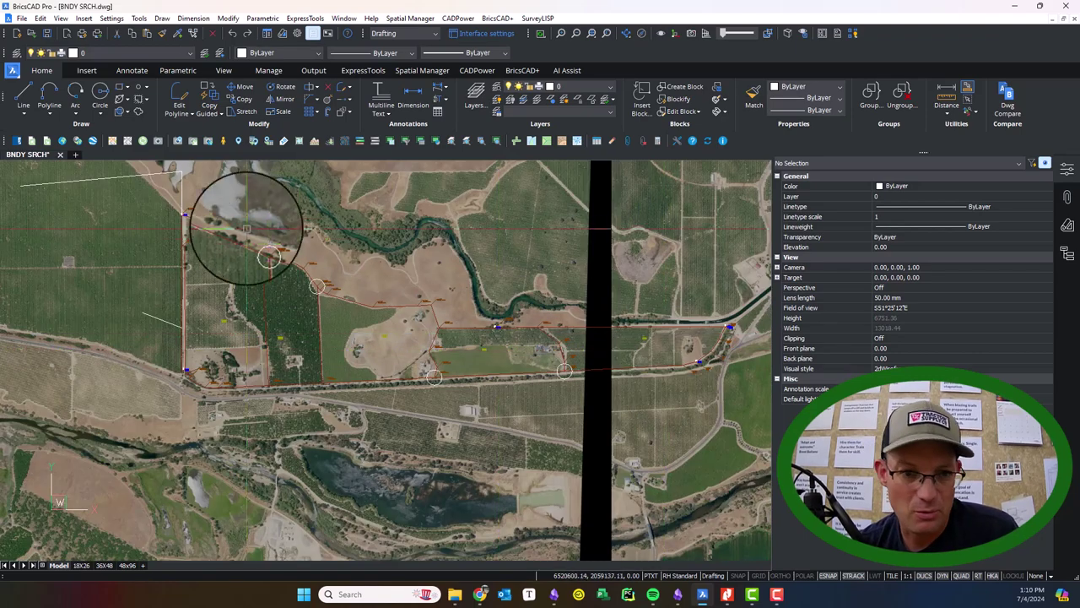
# Step: Inspect the northwest boundary corner at point 506 and the reference lines along the west boundary
pyautogui.moveTo(231, 218); pyautogui.dragTo(401, 266)
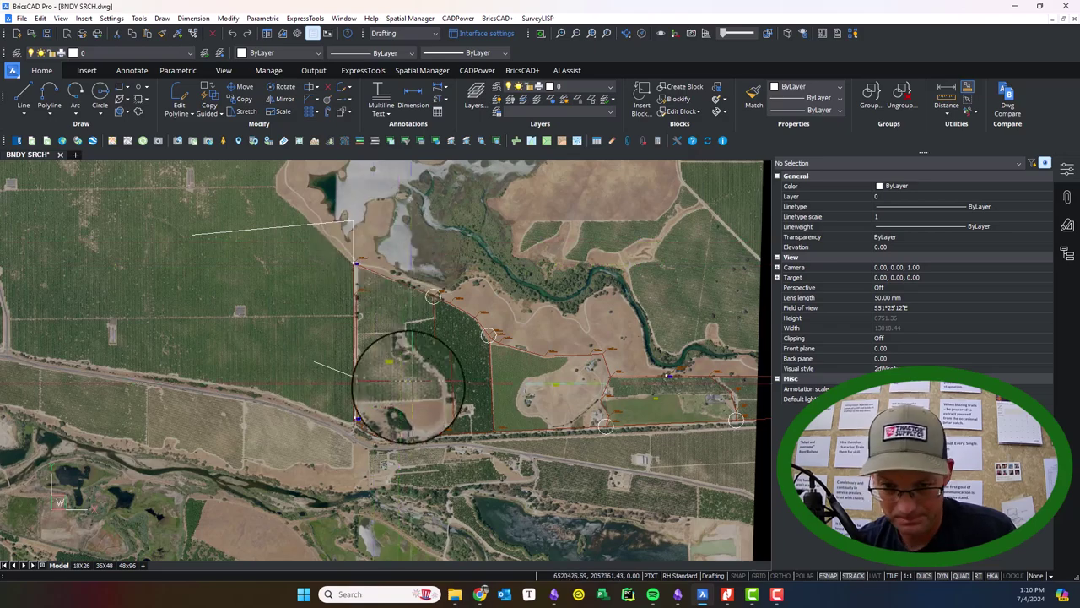
pyautogui.scroll(3, 438, 396)
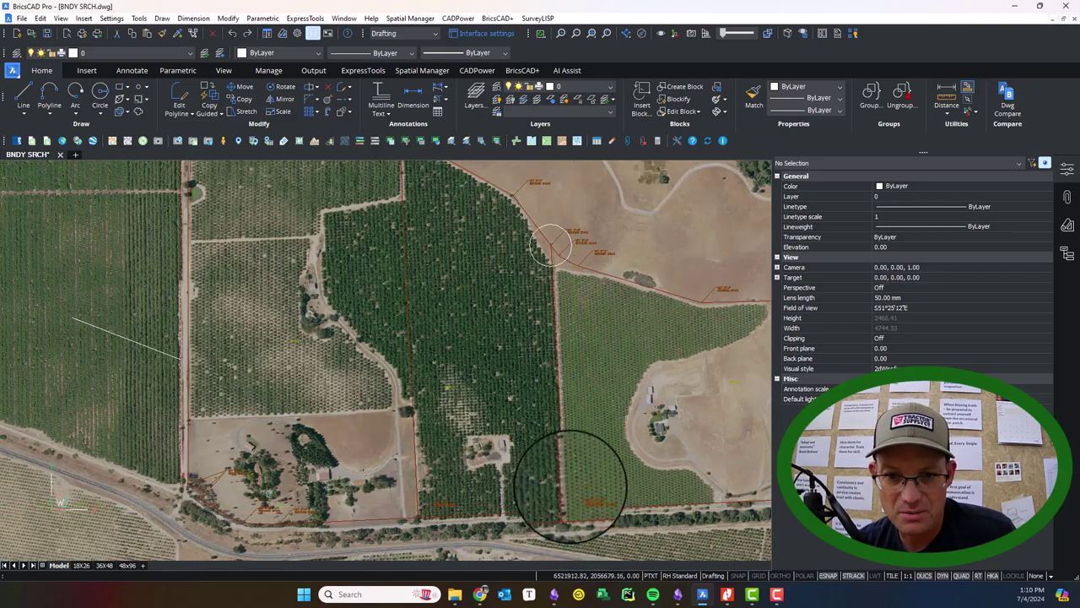
pyautogui.moveTo(291, 289); pyautogui.dragTo(460, 445)
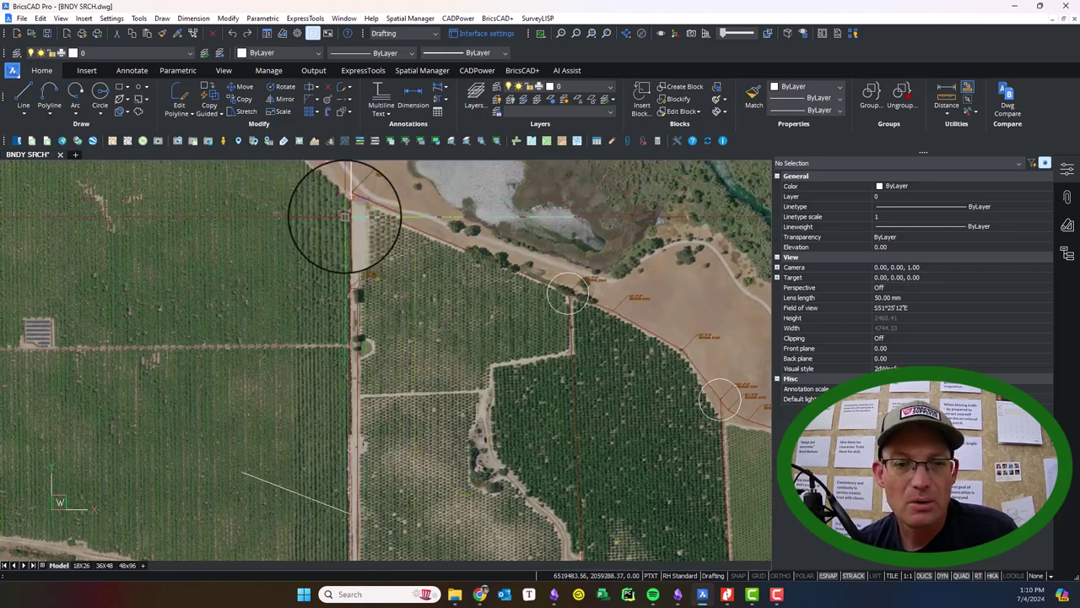
pyautogui.scroll(6, 346, 216)
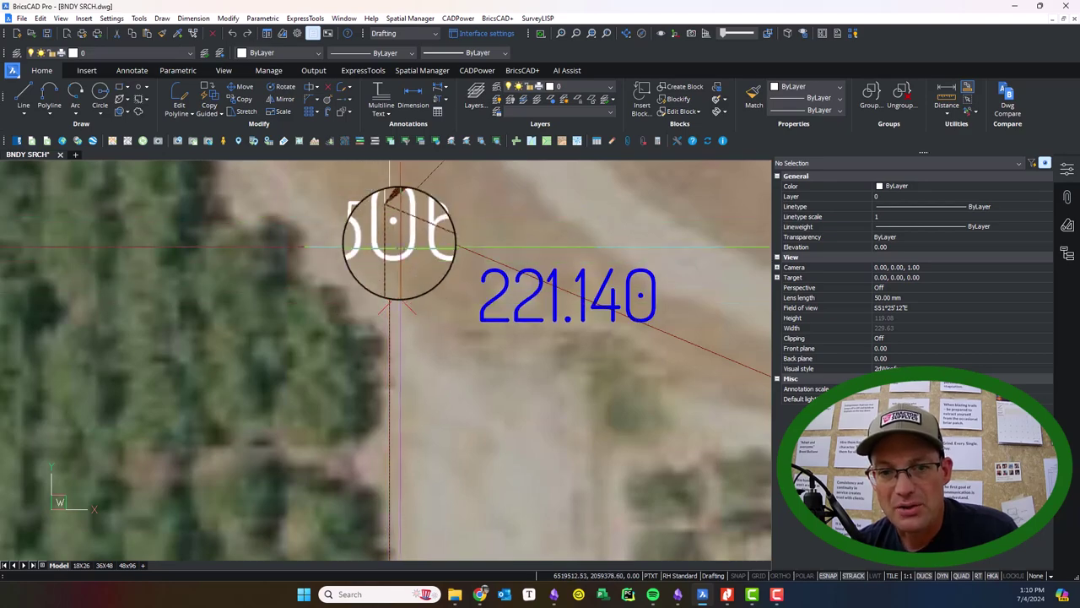
pyautogui.scroll(-8, 394, 247)
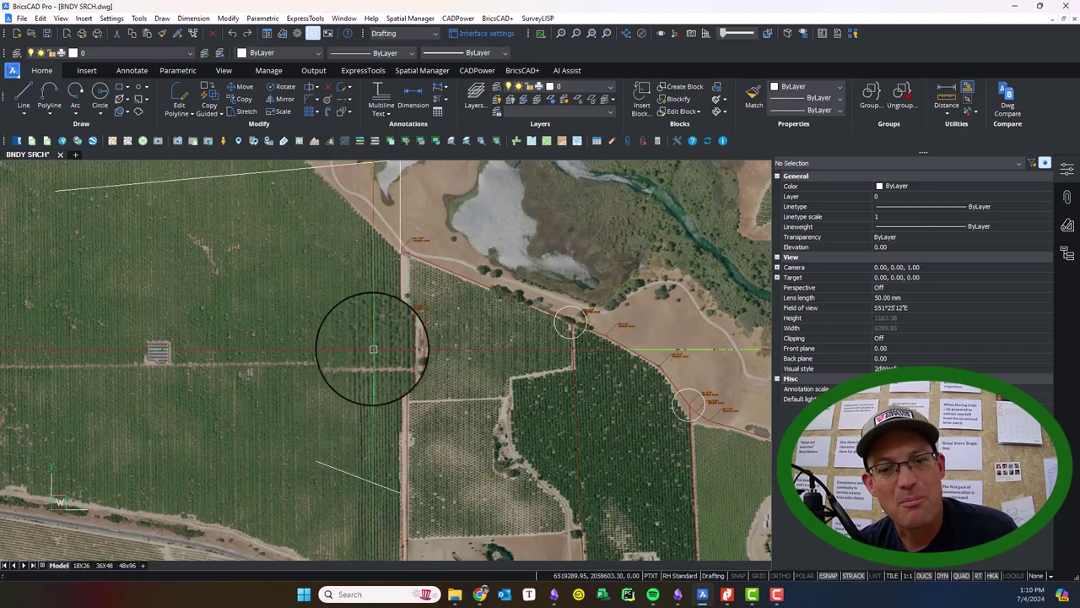
pyautogui.moveTo(373, 348)
pyautogui.mouseDown()
pyautogui.moveTo(377, 218)
pyautogui.moveTo(447, 387)
pyautogui.mouseUp()
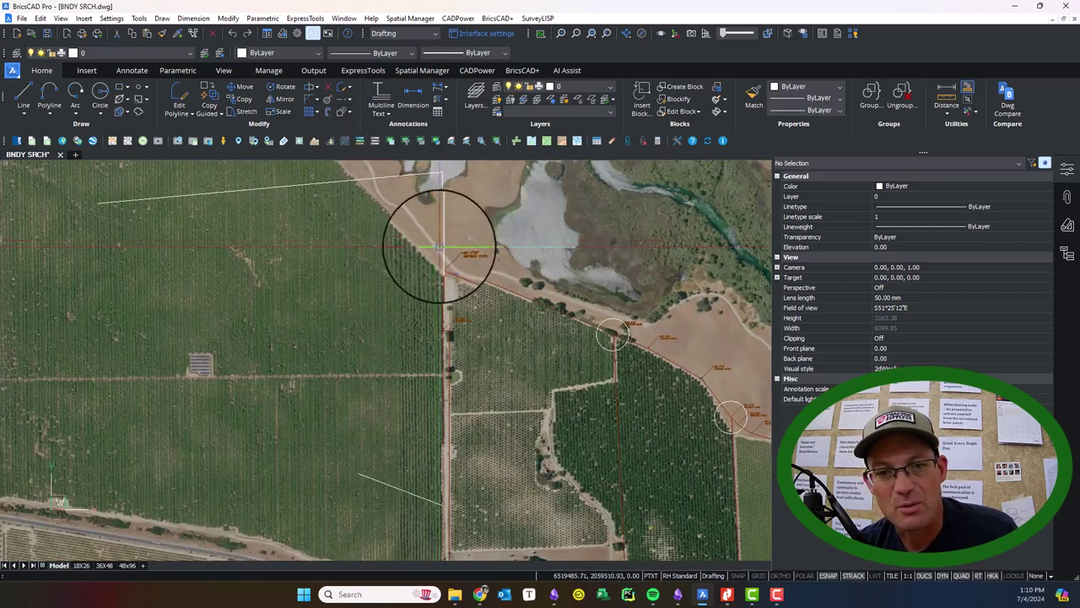
pyautogui.scroll(8, 445, 252)
pyautogui.scroll(3, 353, 224)
pyautogui.moveTo(386, 231); pyautogui.dragTo(428, 329)
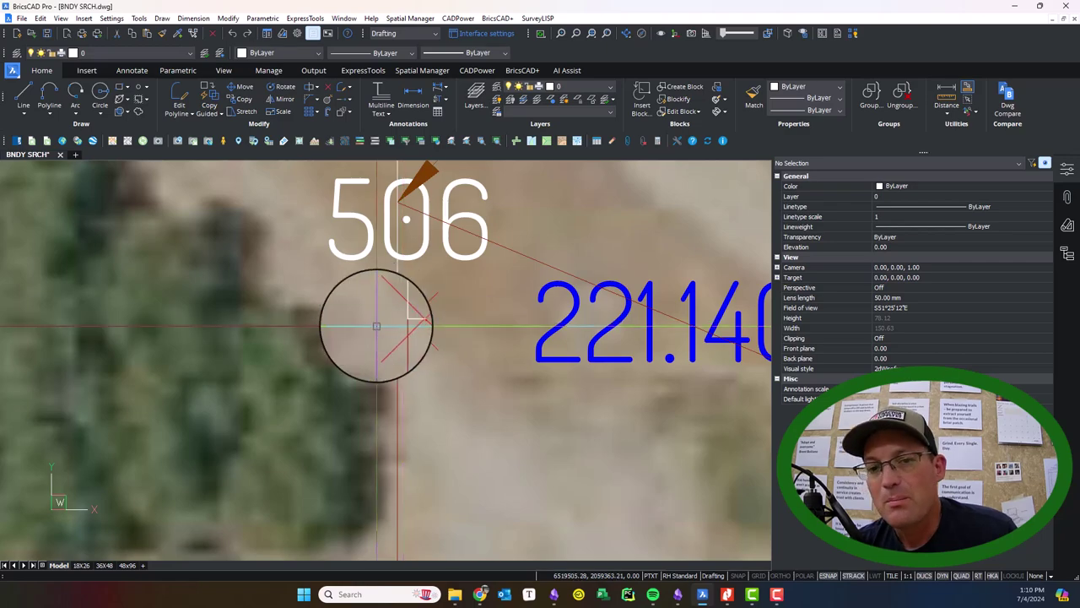
pyautogui.scroll(-2, 414, 323)
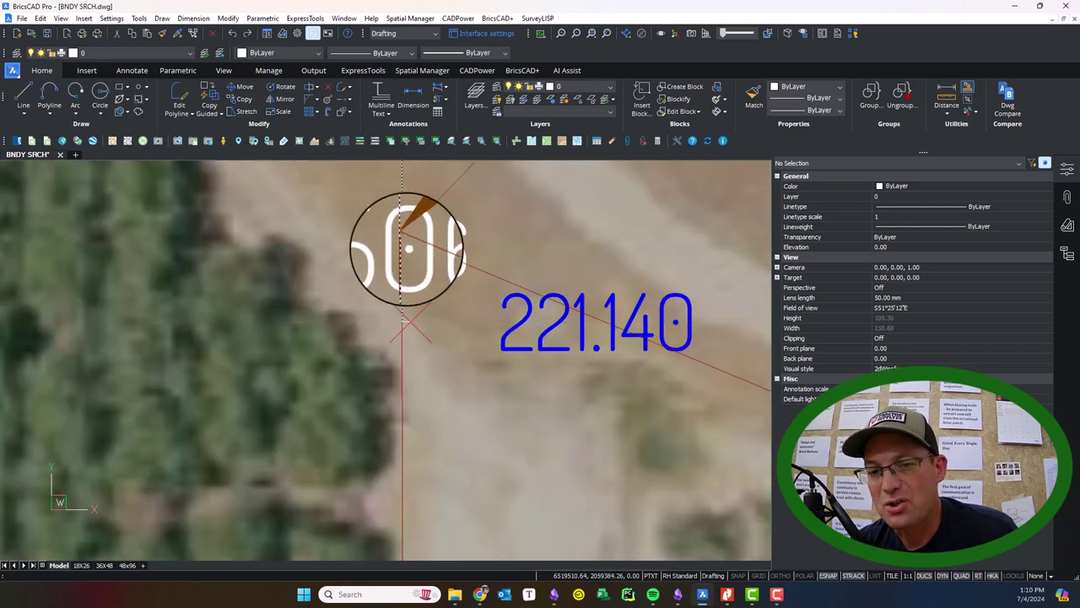
pyautogui.scroll(-10, 407, 249)
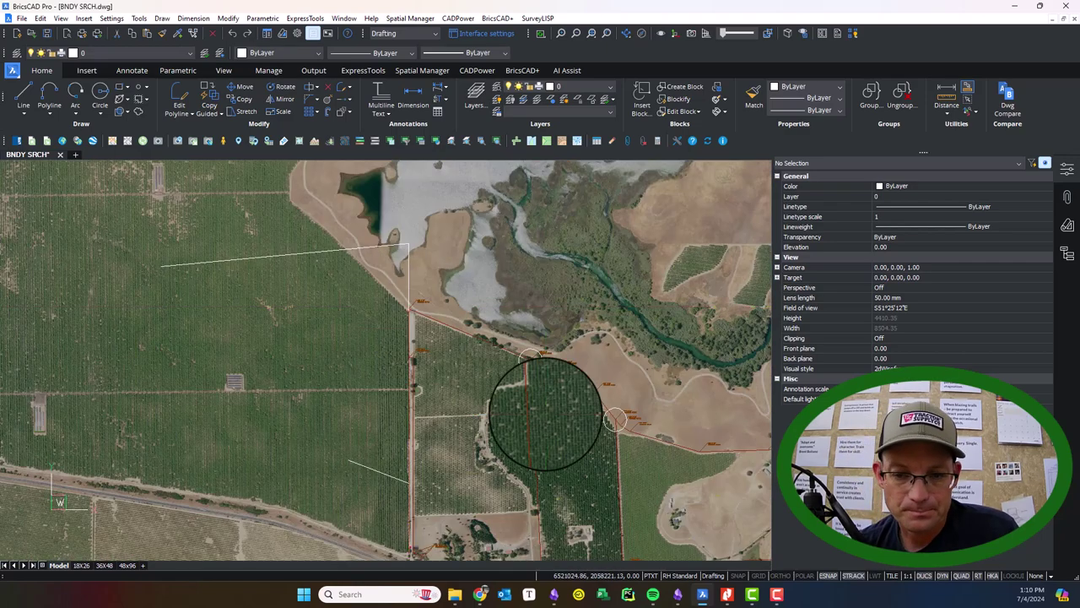
pyautogui.scroll(8, 313, 379)
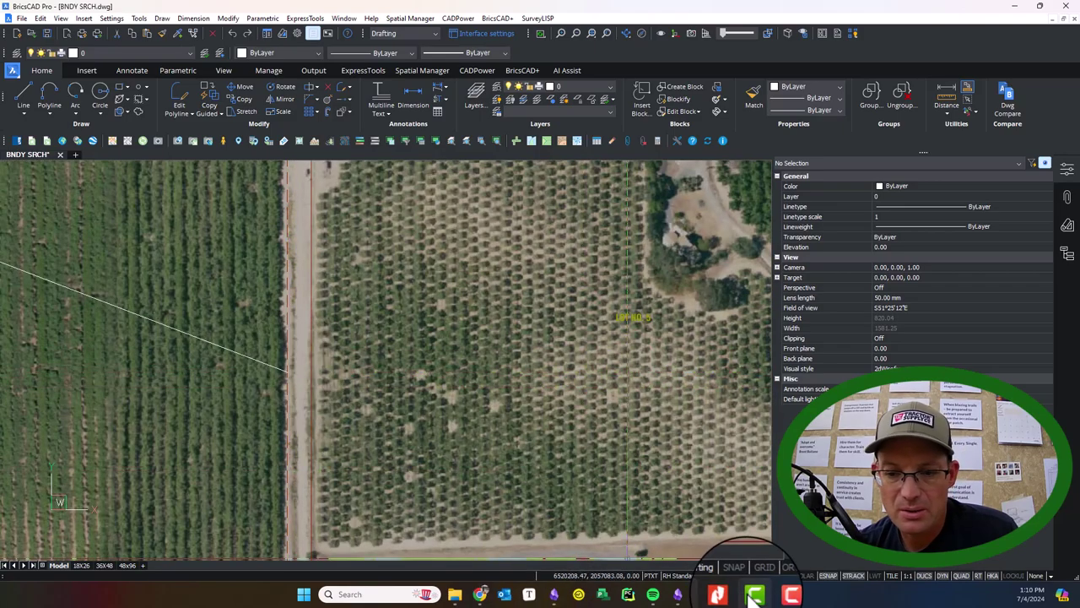
# Step: Switch to Nitro Pro and read the CS0846 record map's distances around the section 21, 22, 27 and 28 corner
pyautogui.click(718, 593)
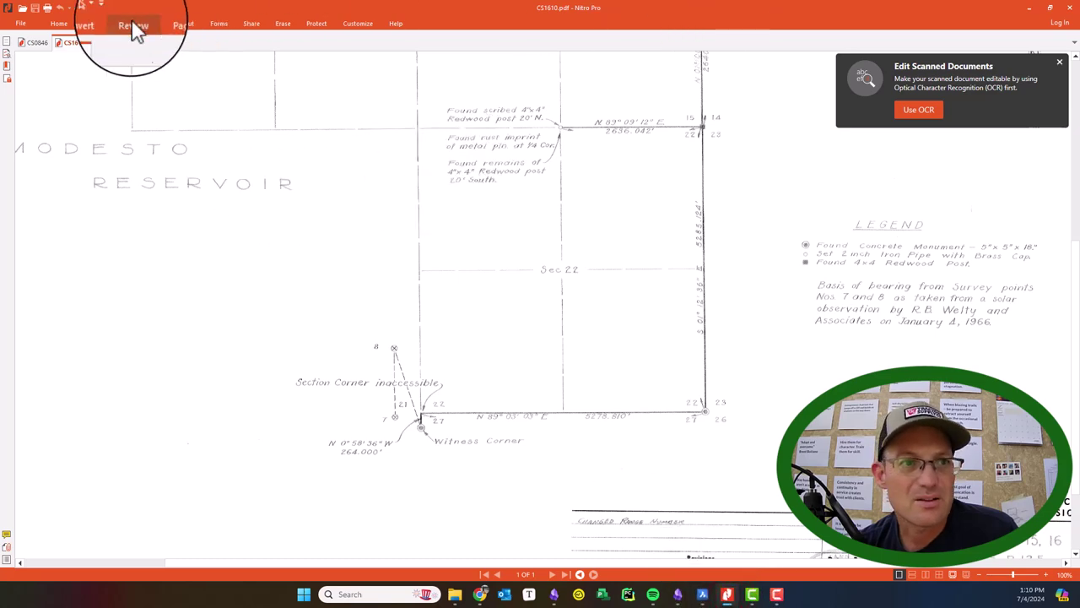
pyautogui.click(32, 42)
pyautogui.scroll(2, 593, 304)
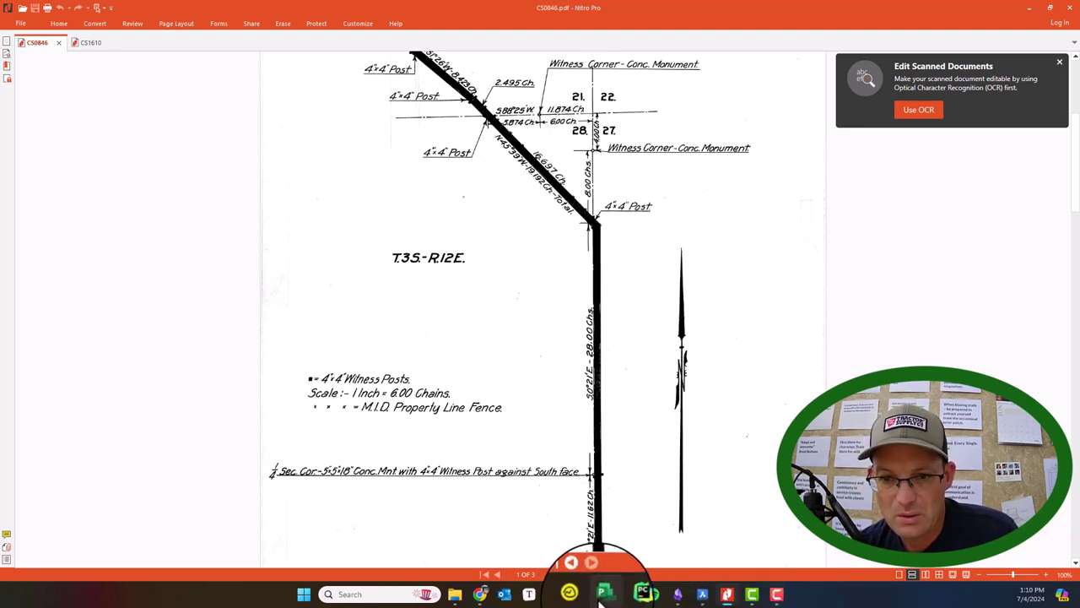
# Step: Switch back to BricsCAD and draw a circle centred on the section corner north of point 506
pyautogui.click(692, 596)
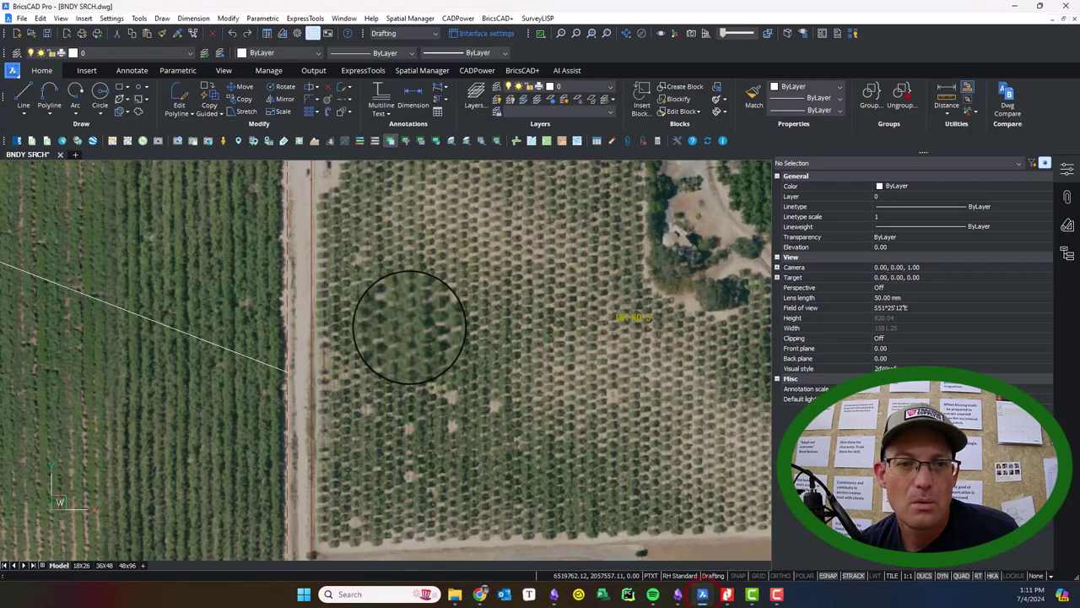
pyautogui.scroll(-3, 402, 289)
pyautogui.scroll(2, 403, 289)
pyautogui.scroll(2, 447, 241)
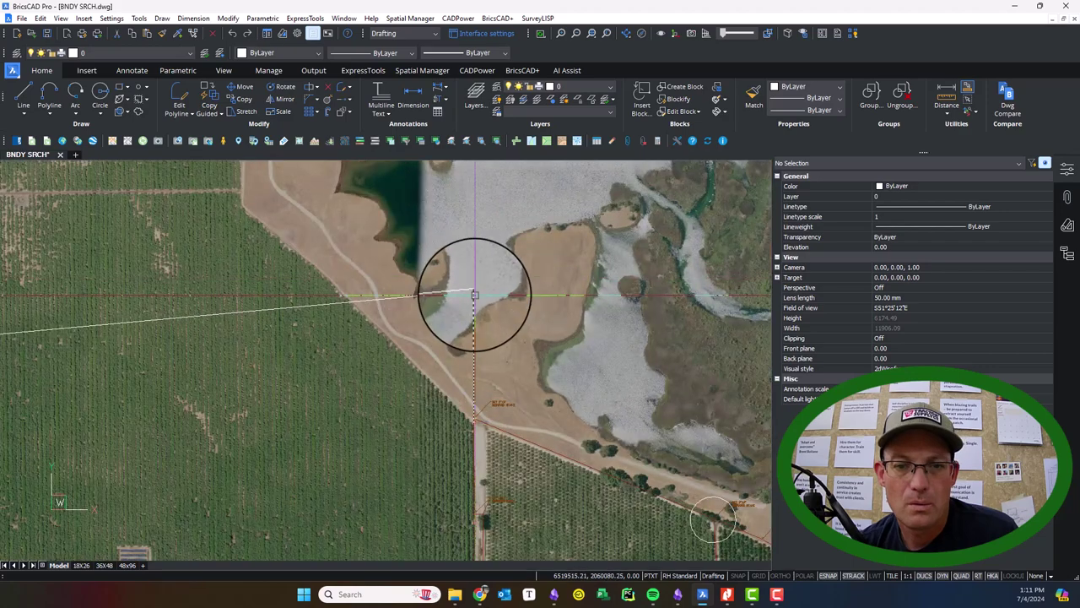
pyautogui.write('c')
pyautogui.press('Return')
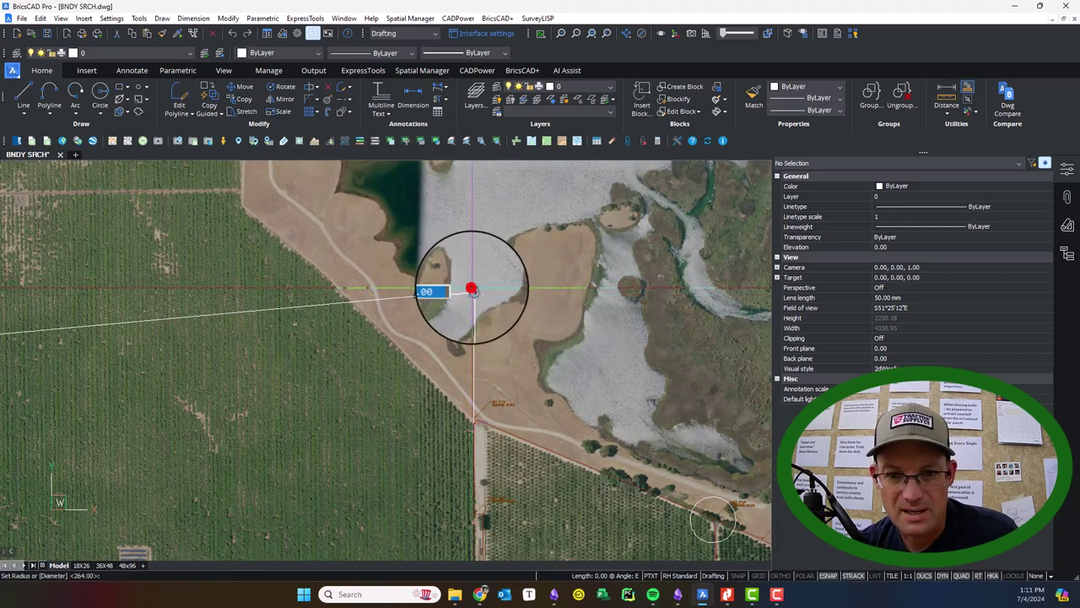
pyautogui.click(473, 288)
# Step: Scale the section corner circle about its centre by a factor of 66
pyautogui.scroll(3, 636, 292)
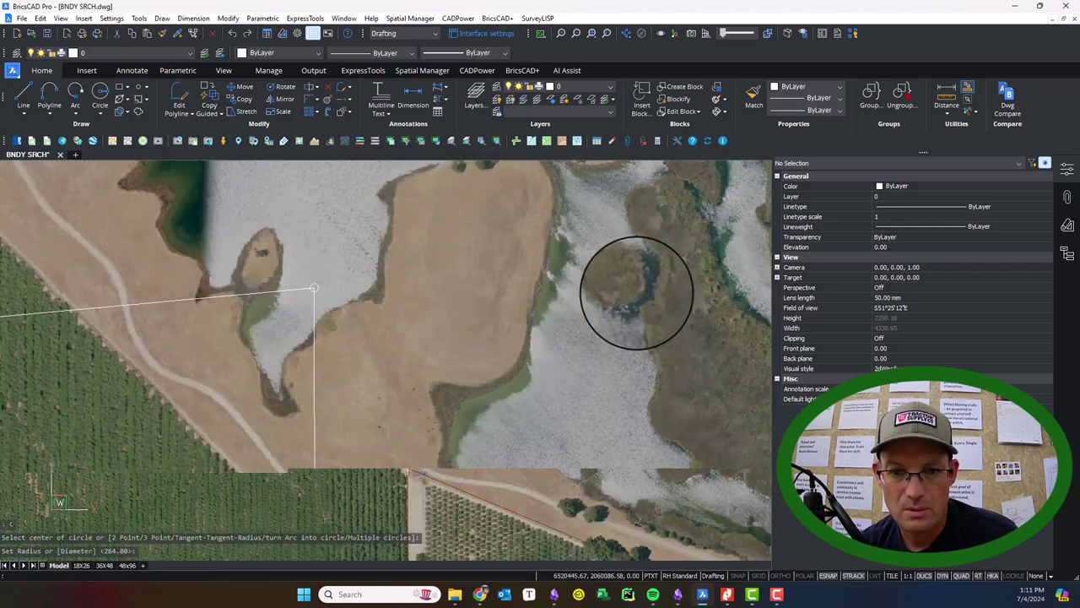
pyautogui.moveTo(221, 300); pyautogui.dragTo(456, 301)
pyautogui.press('Return')
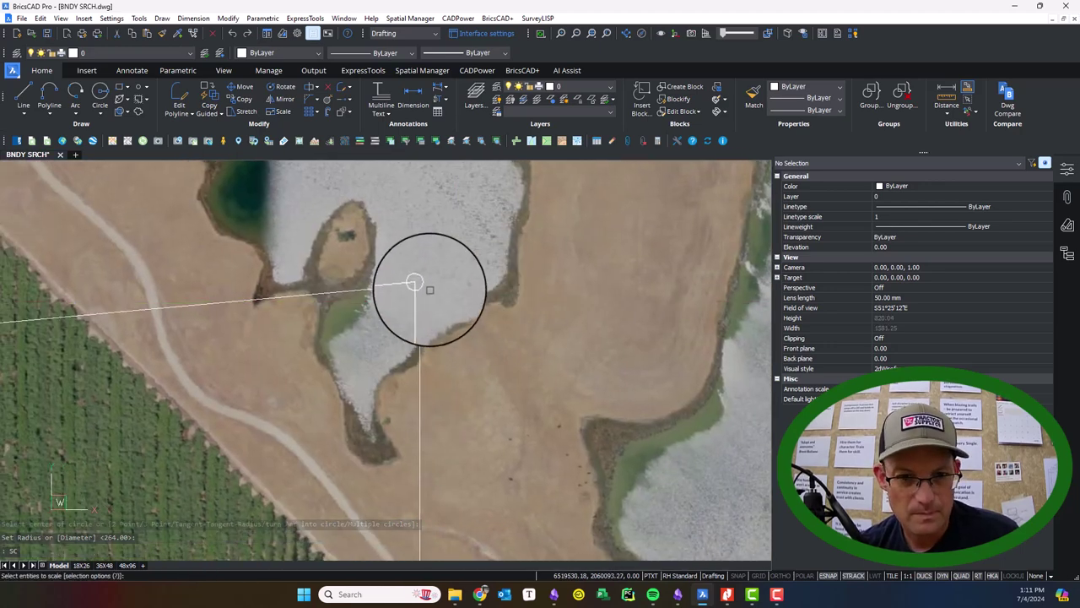
pyautogui.rightClick(420, 284)
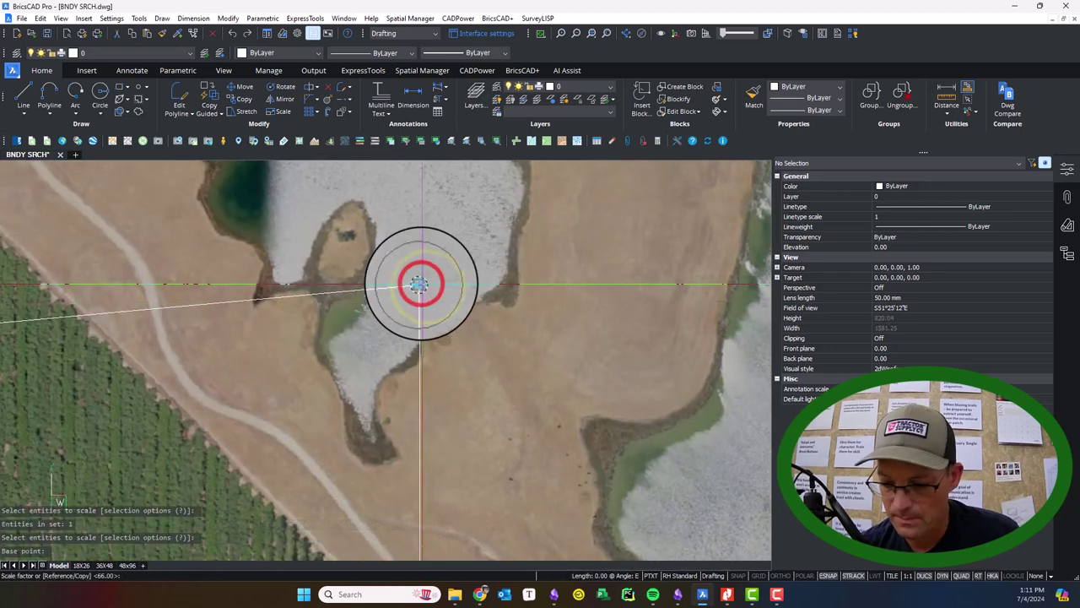
pyautogui.press('Return')
pyautogui.scroll(-4, 421, 284)
pyautogui.scroll(4, 434, 395)
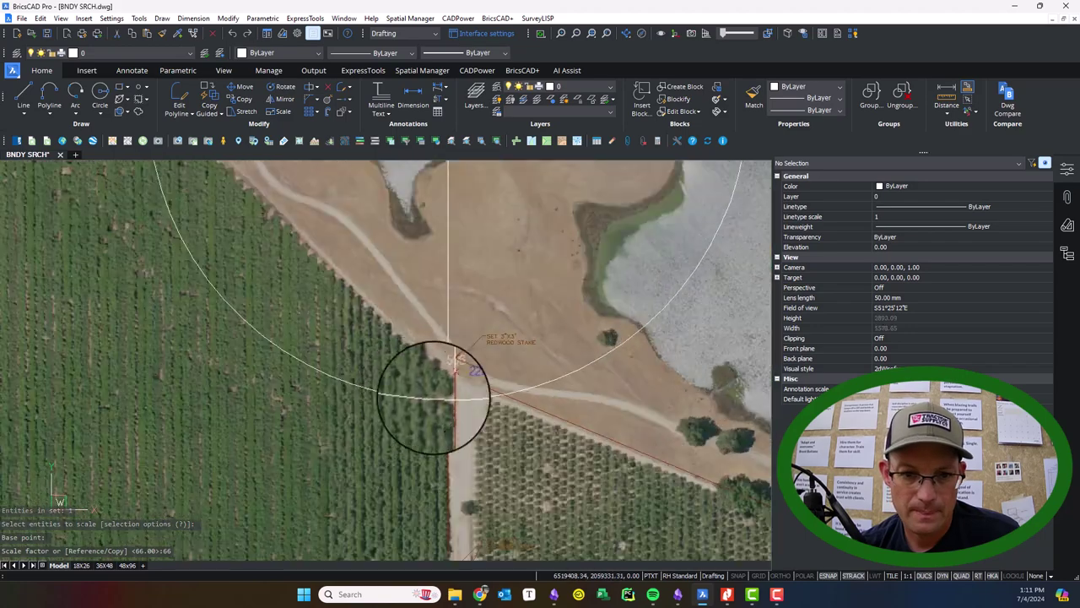
pyautogui.scroll(3, 482, 407)
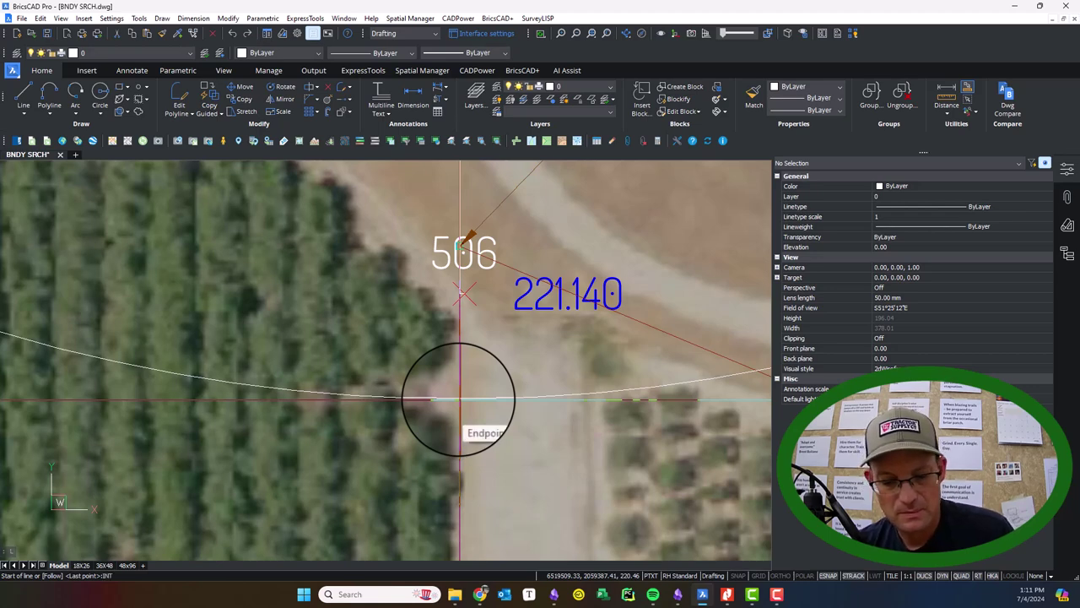
pyautogui.click(458, 399)
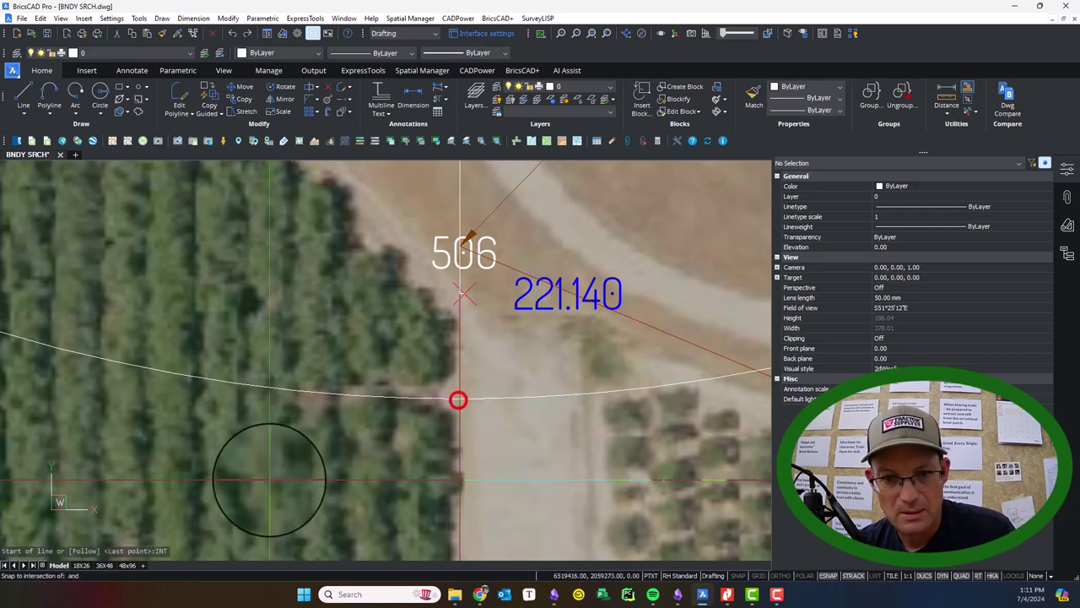
pyautogui.scroll(-3, 460, 399)
pyautogui.press('Escape')
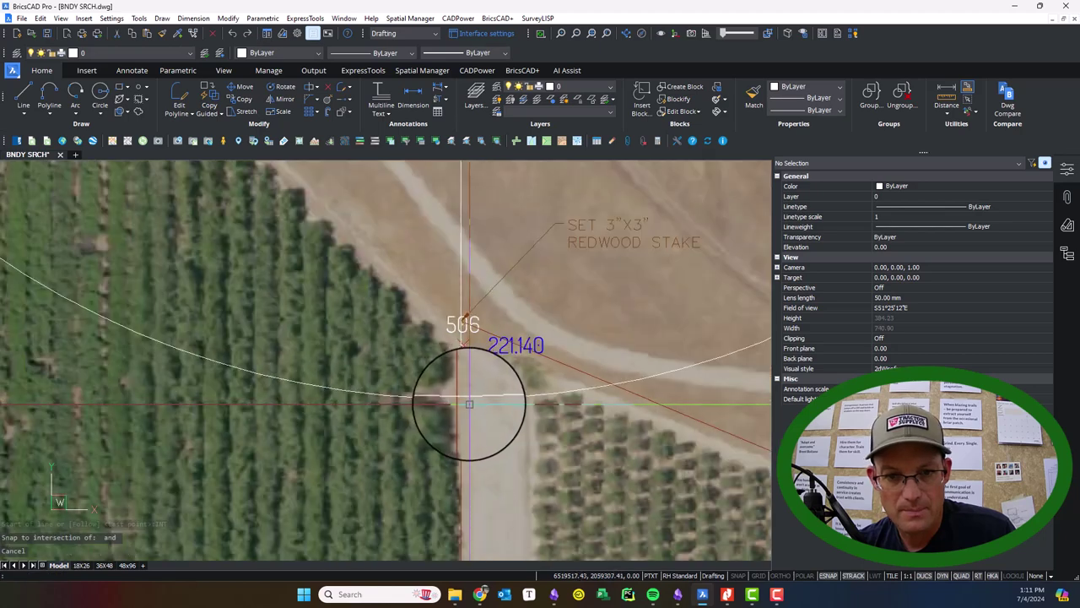
# Step: Flatten the scaled circle and the north-south boundary line that crosses it below point 506
pyautogui.scroll(3, 468, 403)
pyautogui.click(479, 414)
pyautogui.click(440, 376)
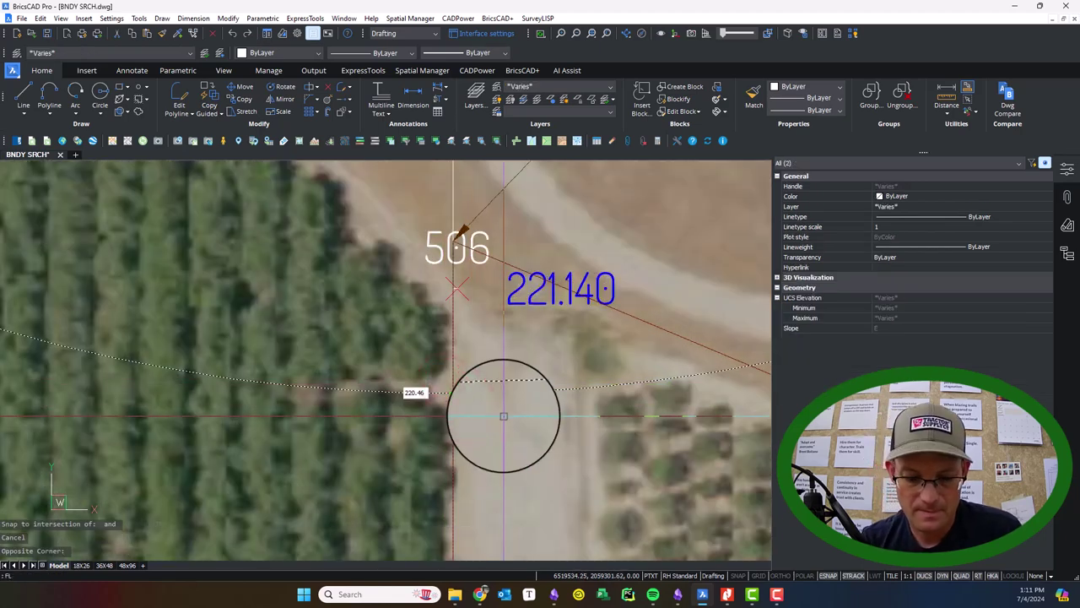
pyautogui.press('Return')
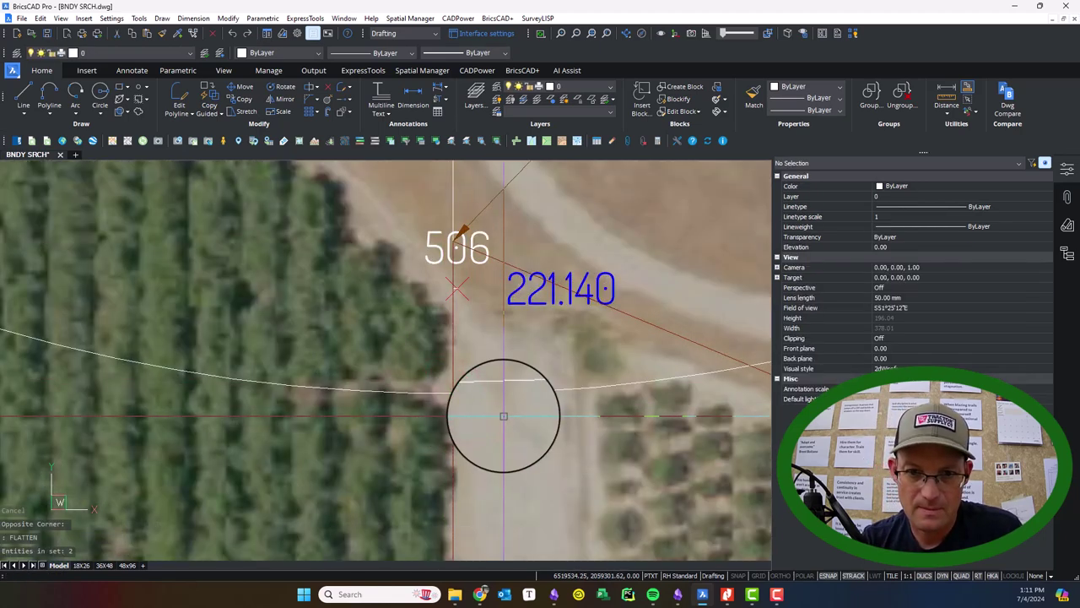
# Step: Draw a reference line running southwest from the intersection of the circle and the north-south boundary line
pyautogui.write('L')
pyautogui.press('Return')
pyautogui.click(452, 392)
pyautogui.scroll(-2, 302, 458)
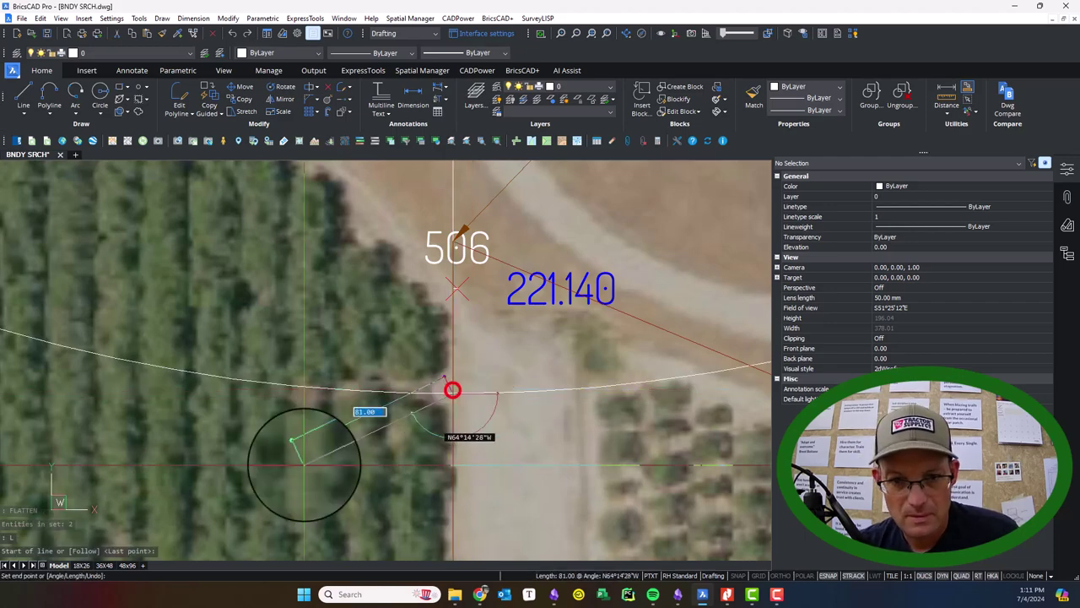
pyautogui.scroll(-4, 144, 458)
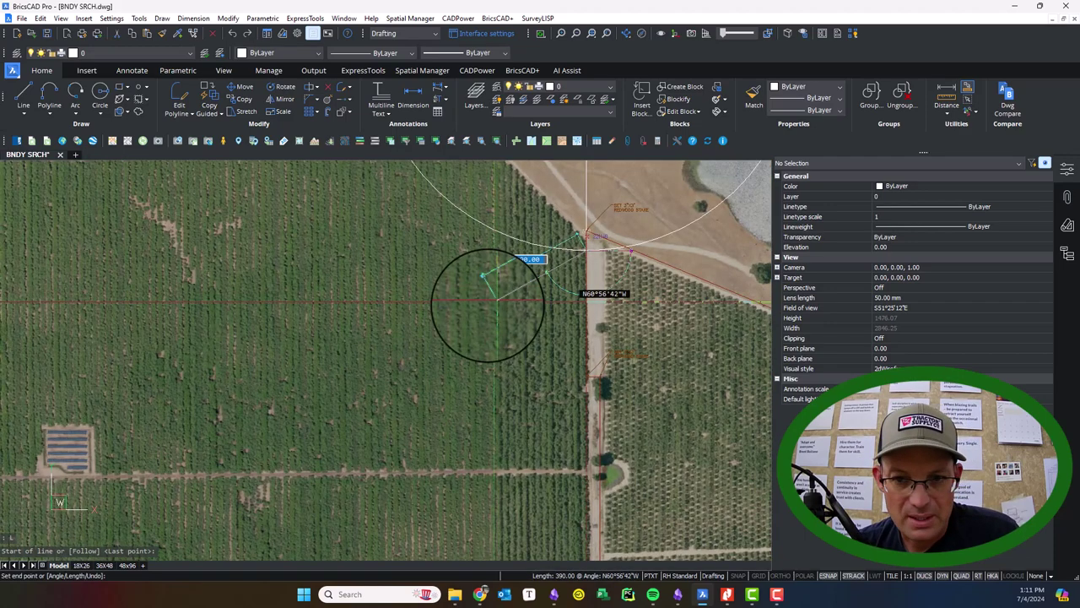
pyautogui.click(506, 279)
pyautogui.press('Escape')
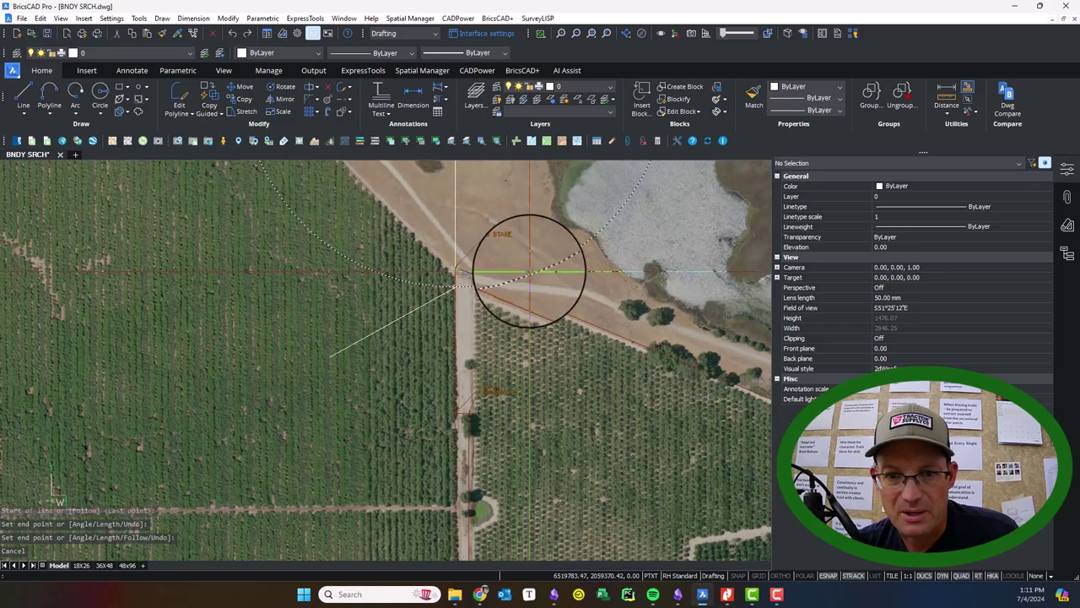
# Step: Erase the large construction circle around the section corner
pyautogui.click(526, 270)
pyautogui.press('Delete')
pyautogui.scroll(-1, 492, 424)
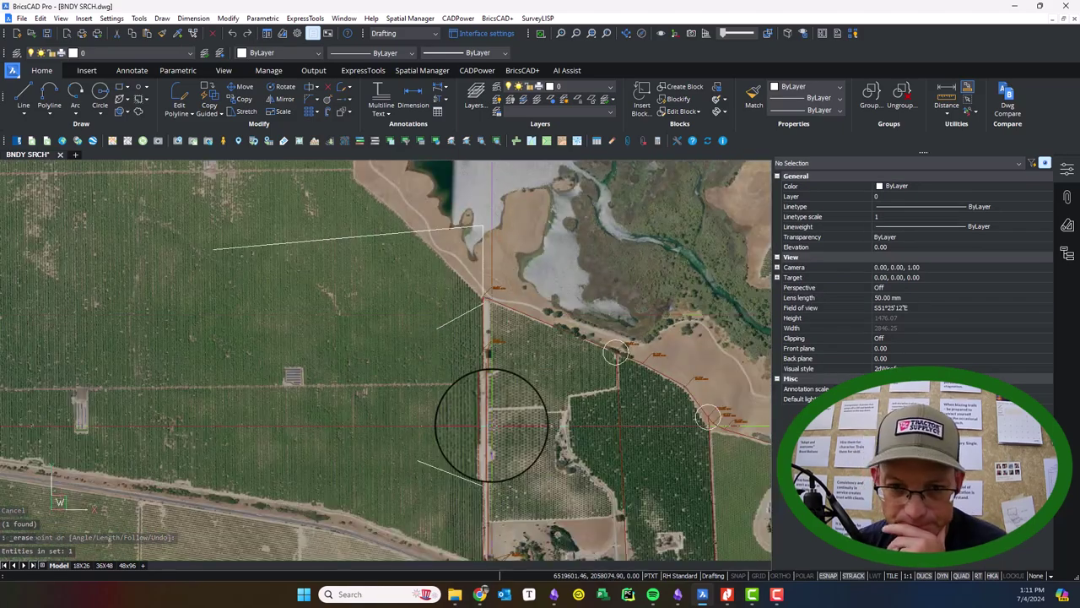
pyautogui.moveTo(492, 425)
pyautogui.mouseDown()
pyautogui.moveTo(478, 388)
pyautogui.moveTo(436, 416)
pyautogui.mouseUp()
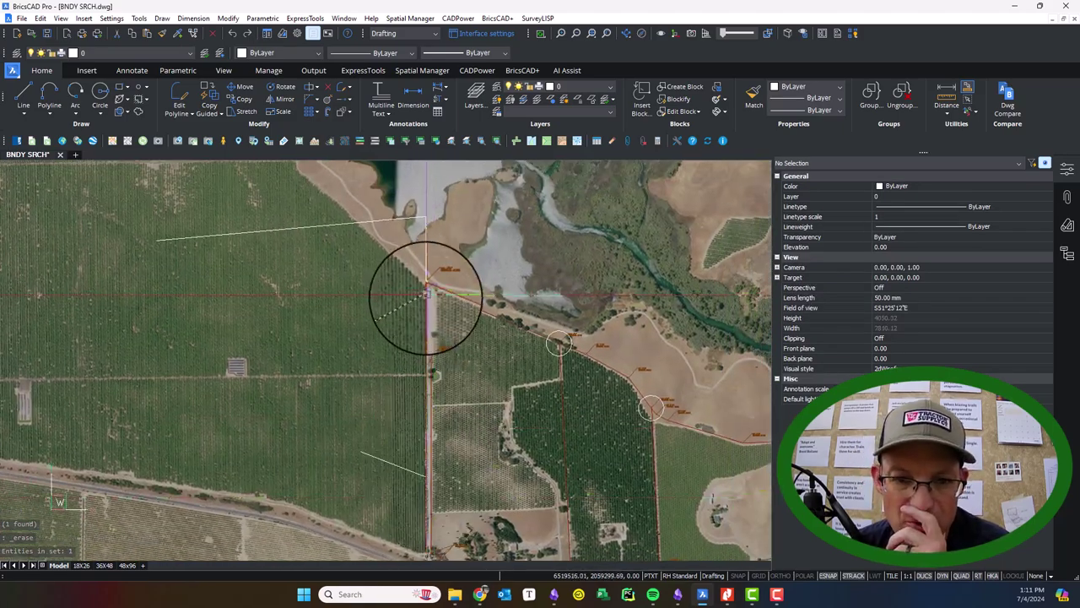
pyautogui.scroll(1, 403, 219)
pyautogui.scroll(2, 409, 223)
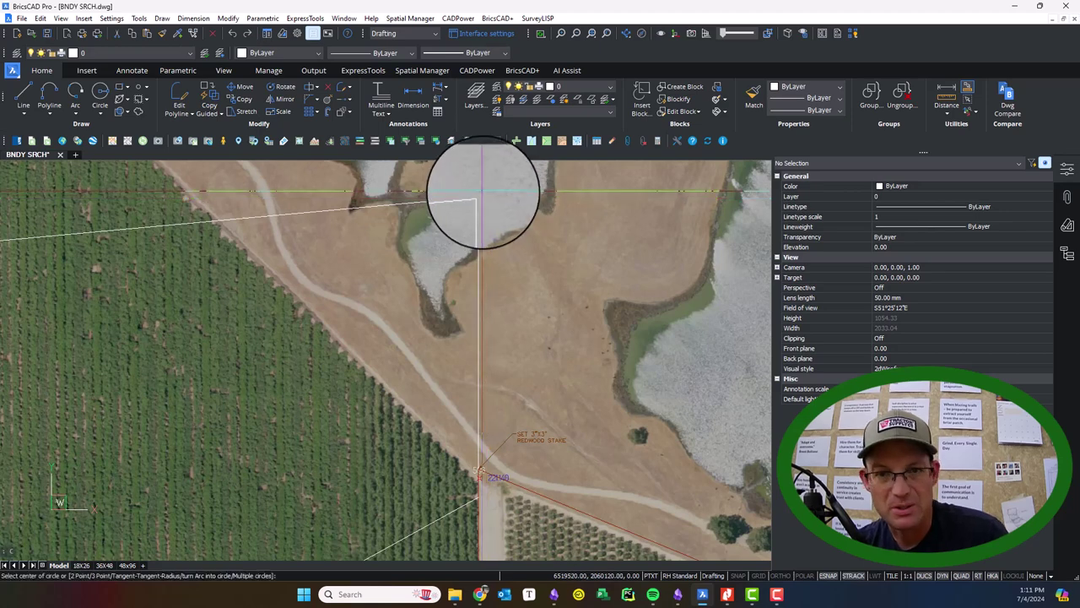
# Step: Draw a circle of about 260 radius at the north-south line's north end and stretch the long western line's end to the circle's southern crossing
pyautogui.click(479, 197)
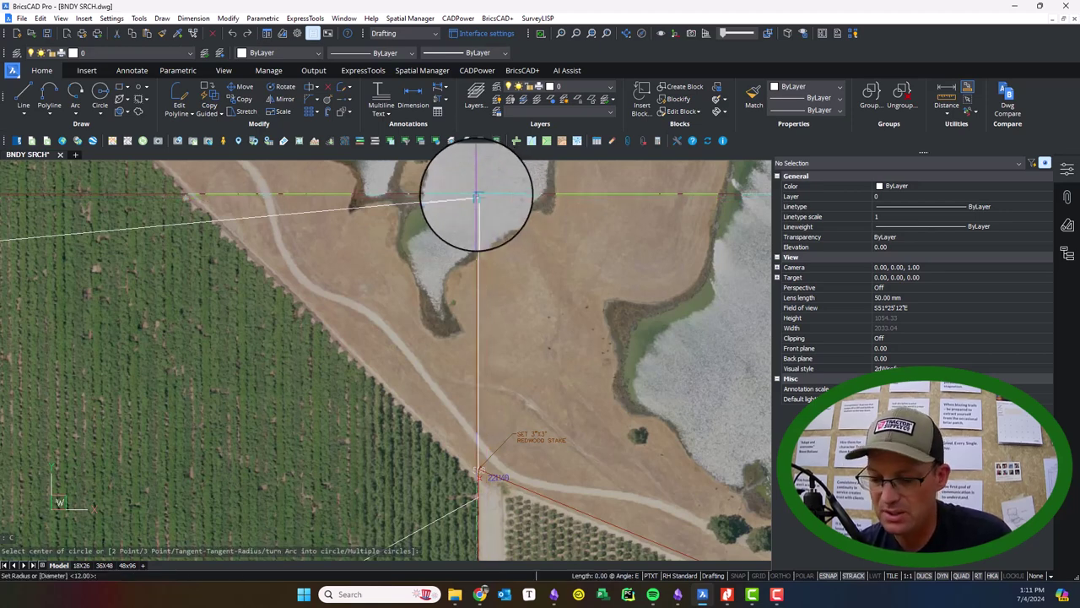
pyautogui.press('Escape')
pyautogui.click(354, 201)
pyautogui.click(309, 218)
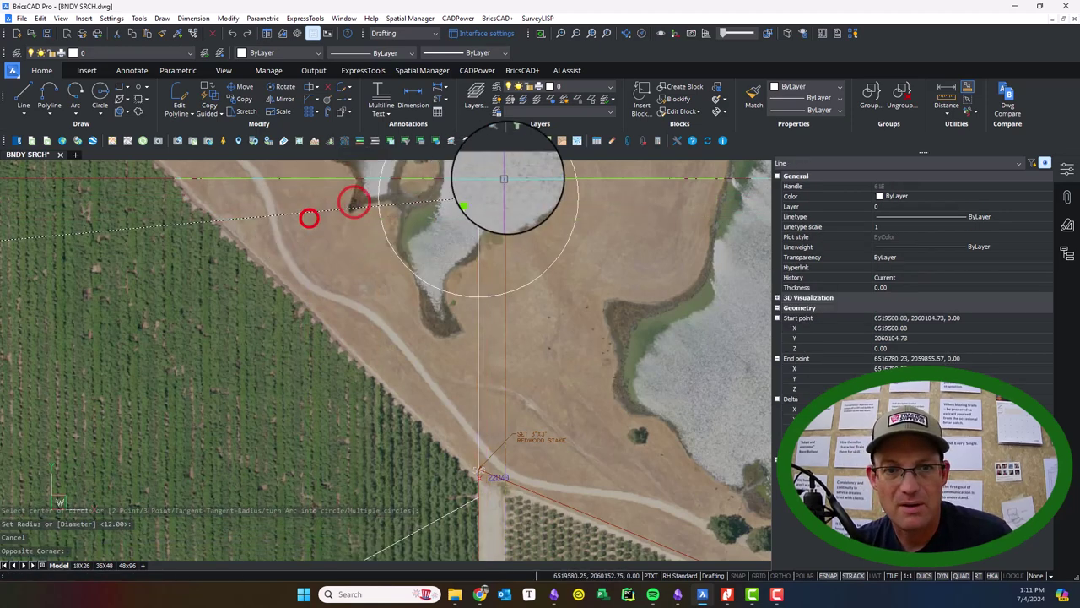
pyautogui.click(478, 197)
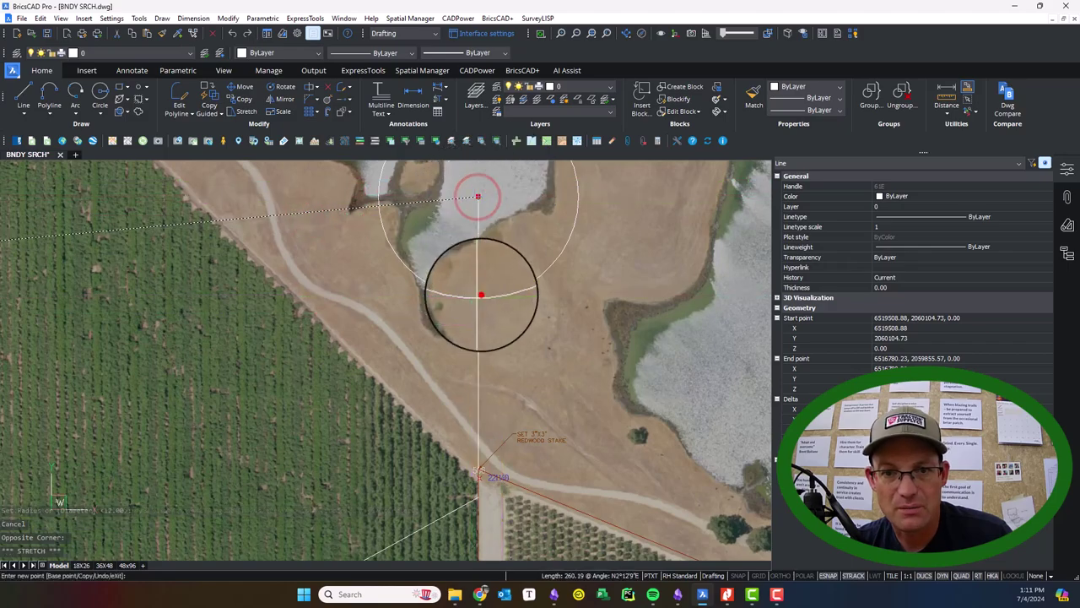
pyautogui.click(481, 295)
pyautogui.press('Escape')
# Step: Examine the search circles along the boundary to the east and the land north of the new circle
pyautogui.scroll(-2, 419, 194)
pyautogui.moveTo(576, 330); pyautogui.dragTo(350, 302)
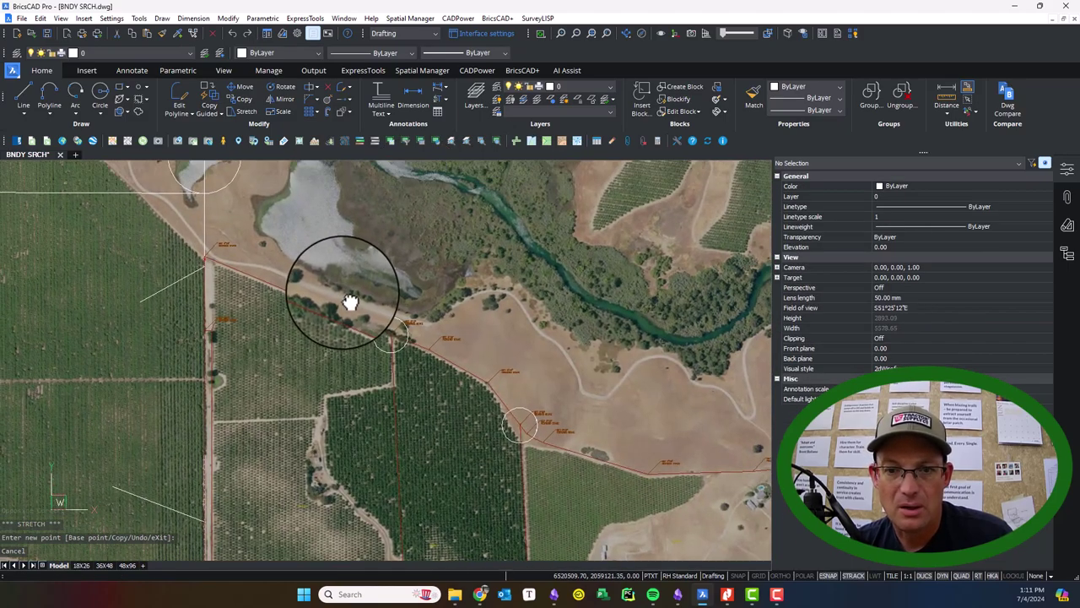
pyautogui.moveTo(545, 425)
pyautogui.mouseDown()
pyautogui.moveTo(459, 391)
pyautogui.moveTo(422, 414)
pyautogui.moveTo(251, 294)
pyautogui.moveTo(149, 279)
pyautogui.mouseUp()
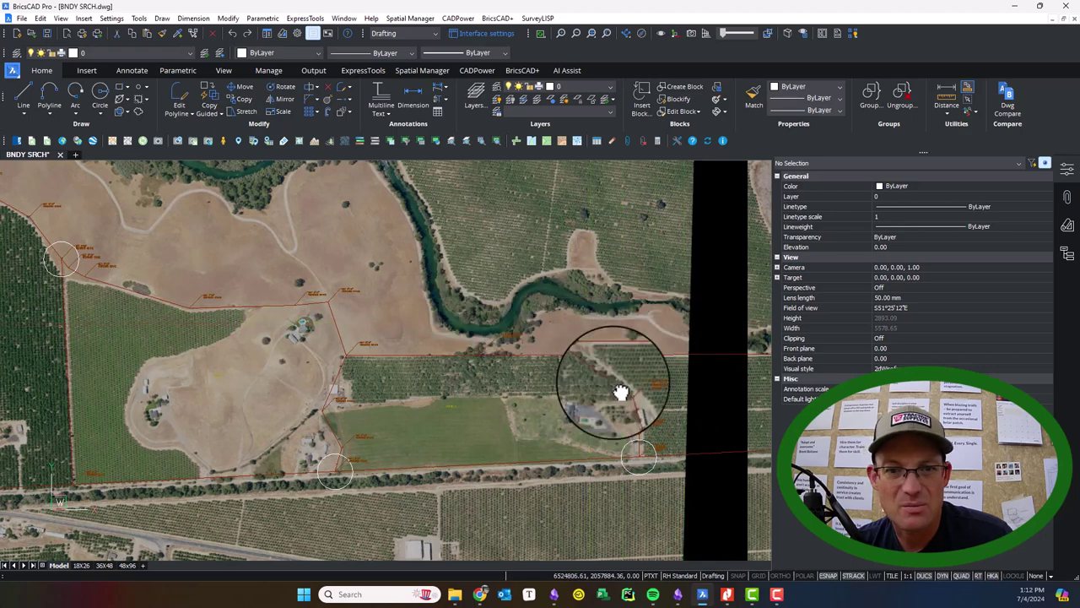
pyautogui.moveTo(615, 388); pyautogui.dragTo(815, 499)
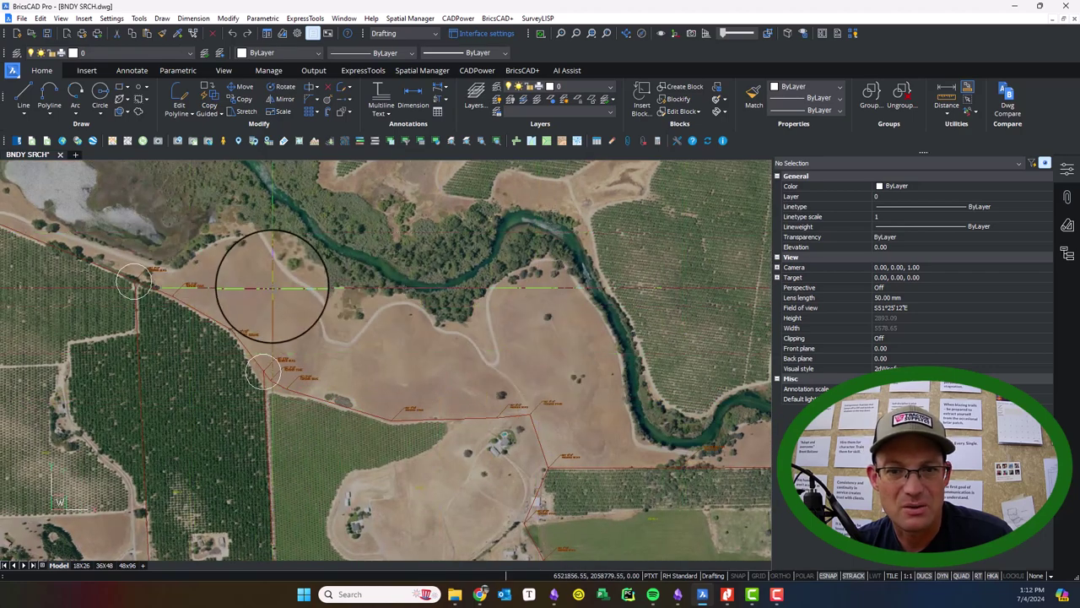
pyautogui.moveTo(270, 281); pyautogui.dragTo(665, 494)
pyautogui.scroll(-2, 441, 358)
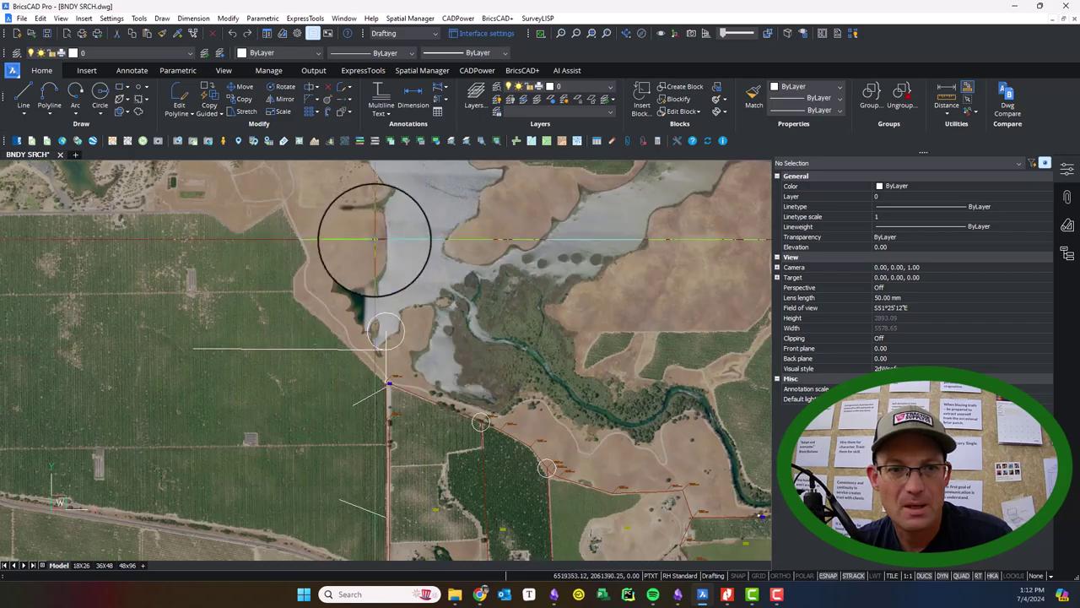
pyautogui.moveTo(373, 241); pyautogui.dragTo(441, 408)
pyautogui.scroll(3, 218, 310)
pyautogui.scroll(-1, 219, 309)
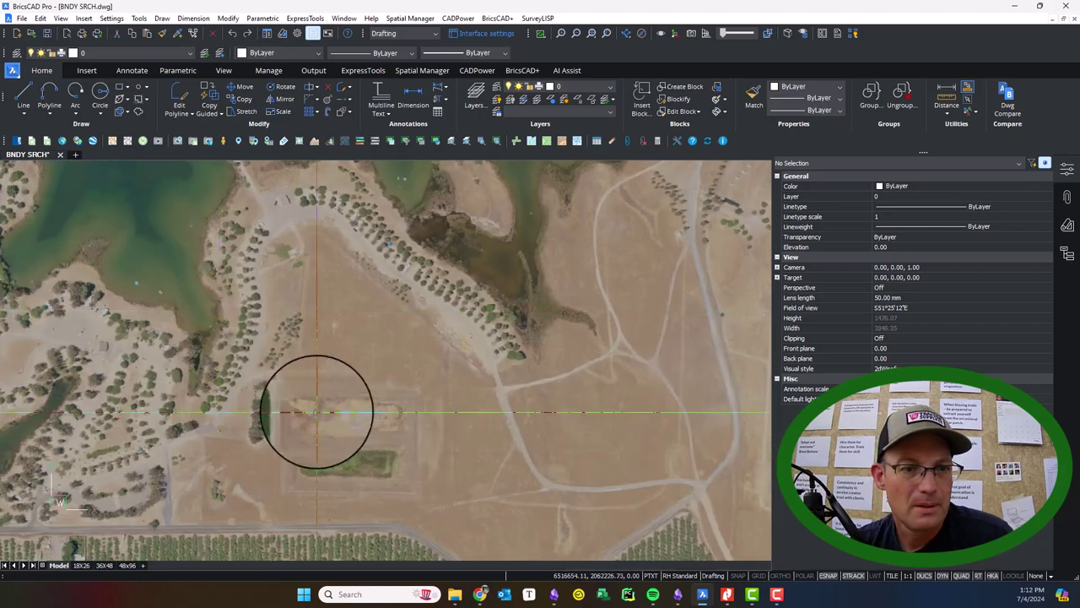
pyautogui.scroll(3, 272, 217)
pyautogui.scroll(-3, 346, 245)
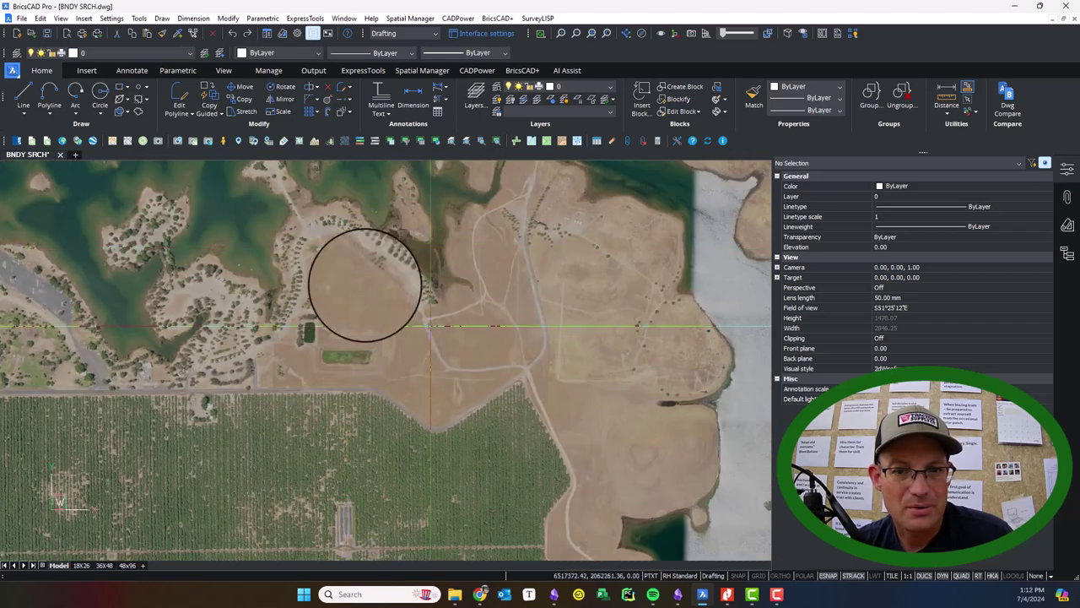
pyautogui.moveTo(462, 385); pyautogui.dragTo(420, 255)
pyautogui.moveTo(615, 475); pyautogui.dragTo(422, 243)
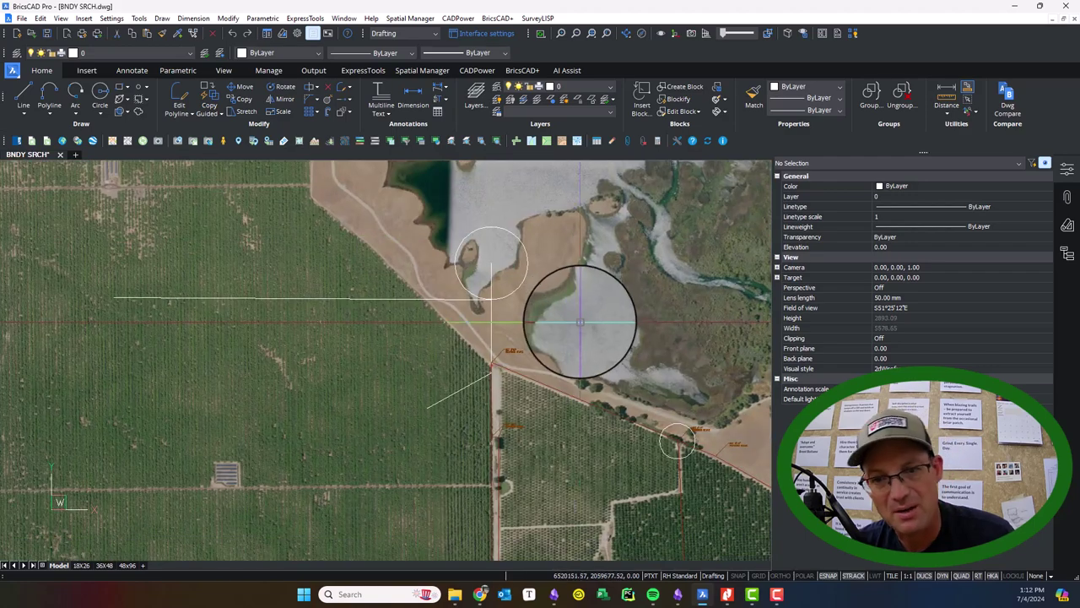
# Step: Examine the new circle and its position relative to the neighbouring search circles to the southeast
pyautogui.scroll(1, 520, 282)
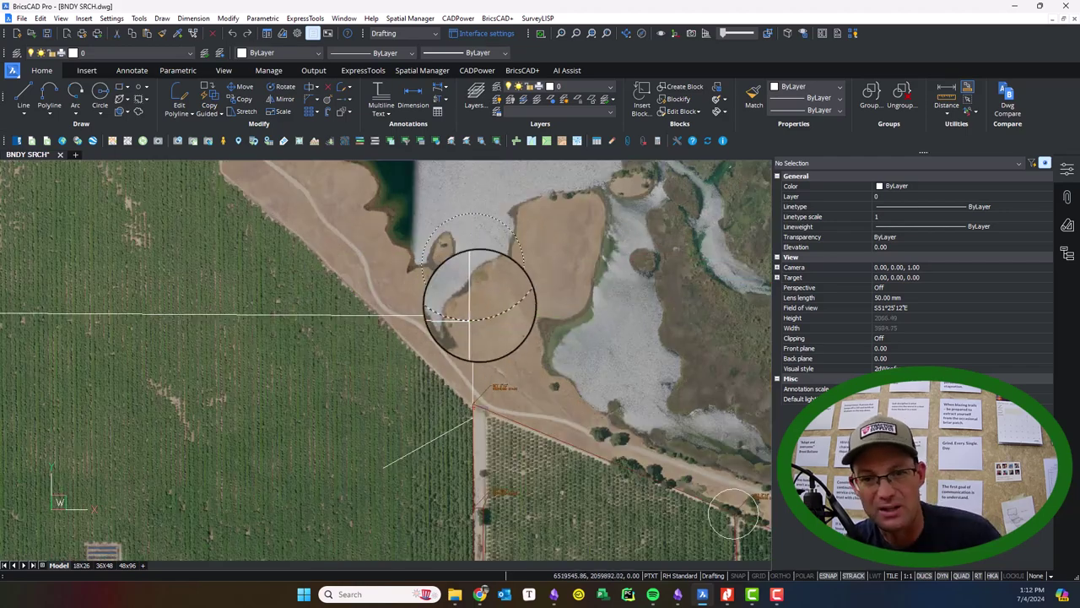
pyautogui.scroll(-1, 543, 190)
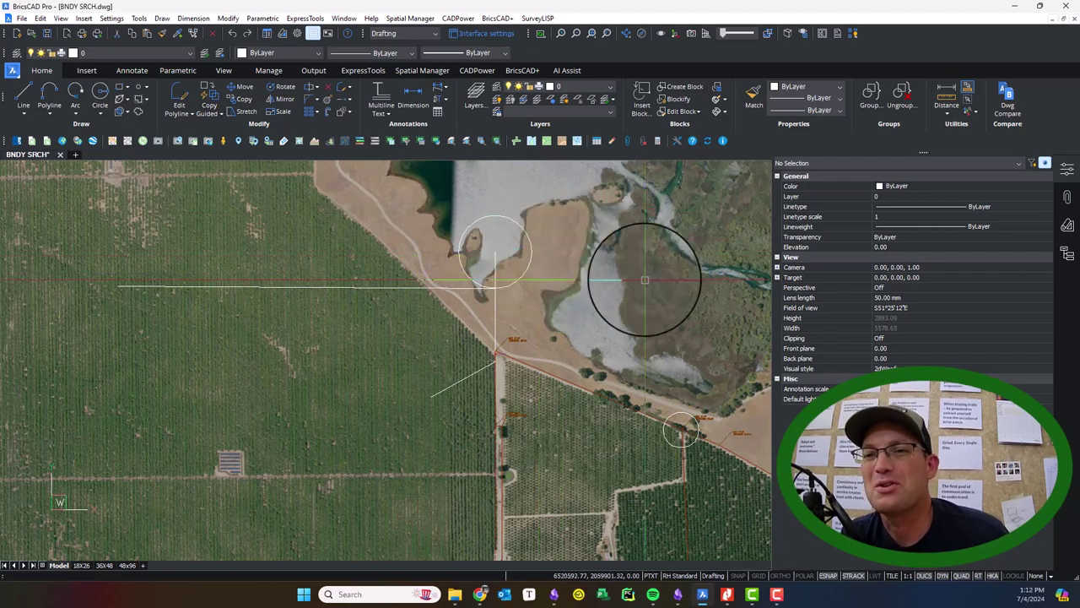
pyautogui.moveTo(663, 307); pyautogui.dragTo(558, 254)
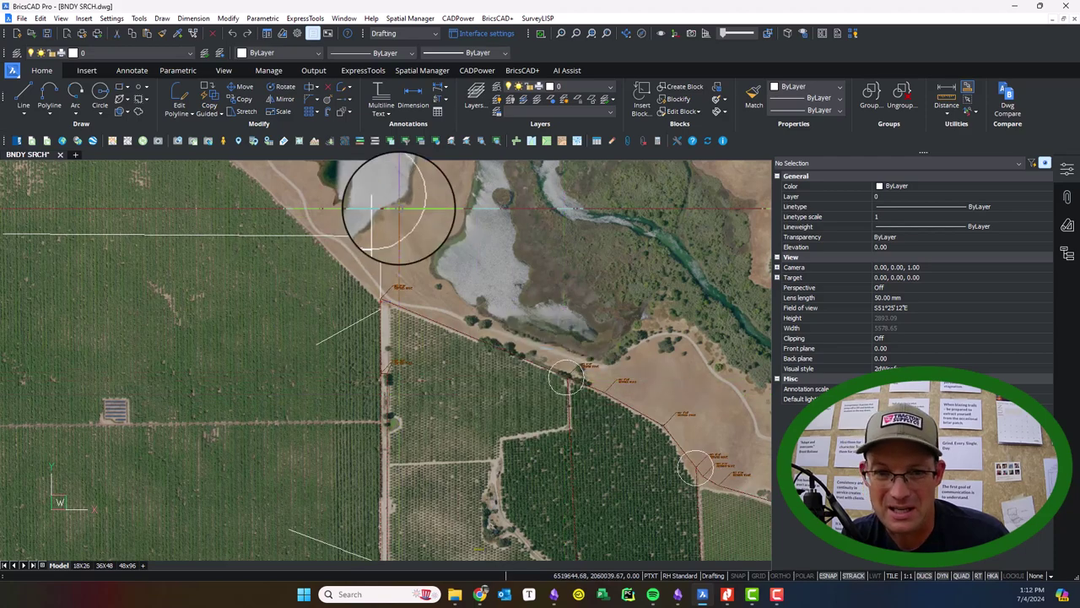
pyautogui.moveTo(644, 357); pyautogui.dragTo(593, 302)
pyautogui.scroll(-3, 593, 302)
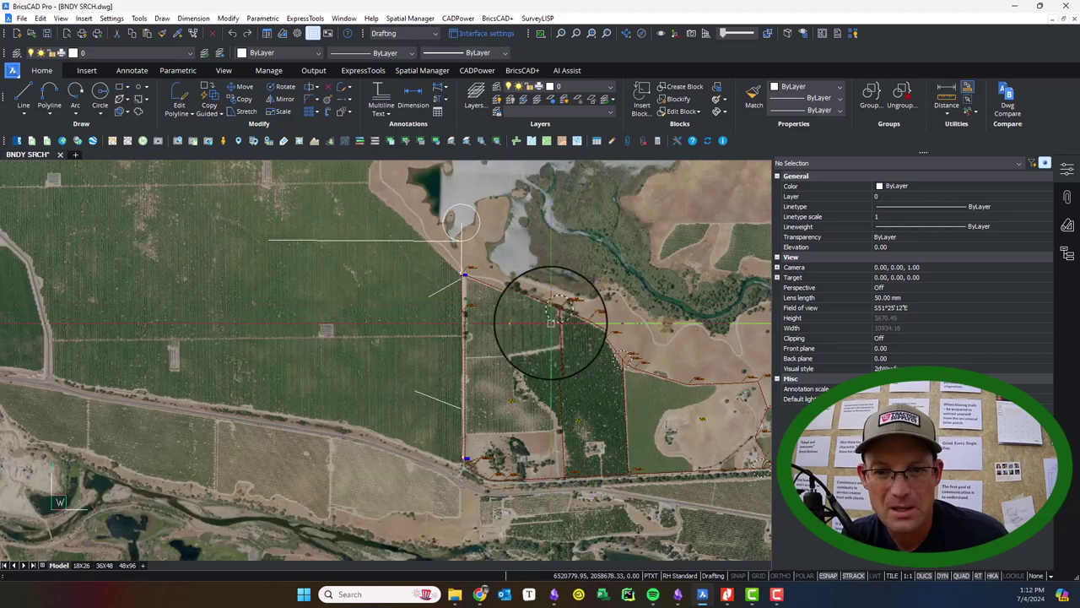
pyautogui.scroll(2, 549, 321)
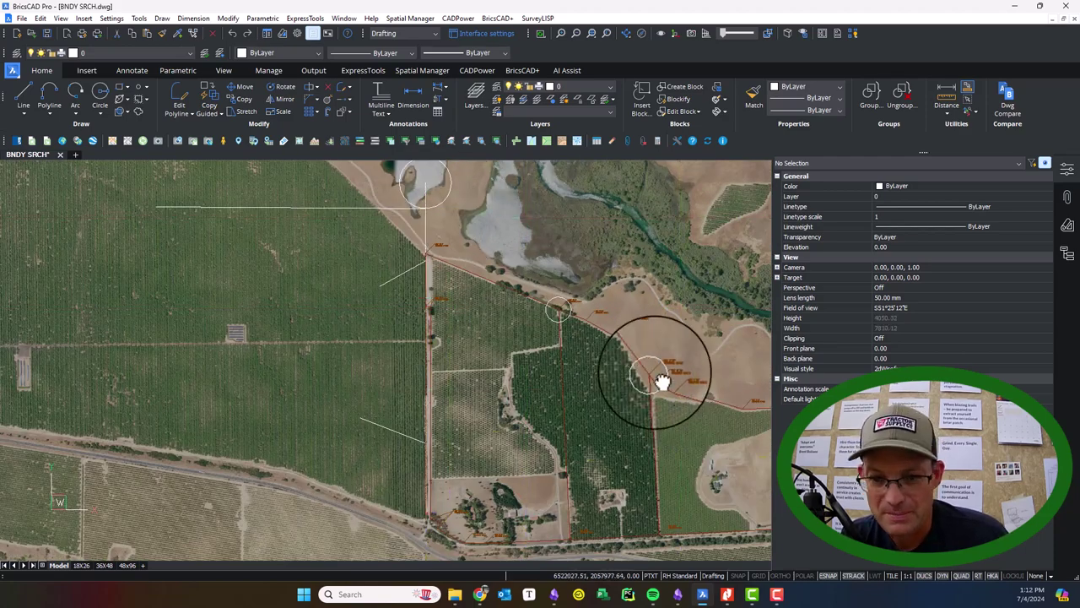
pyautogui.moveTo(658, 378); pyautogui.dragTo(580, 327)
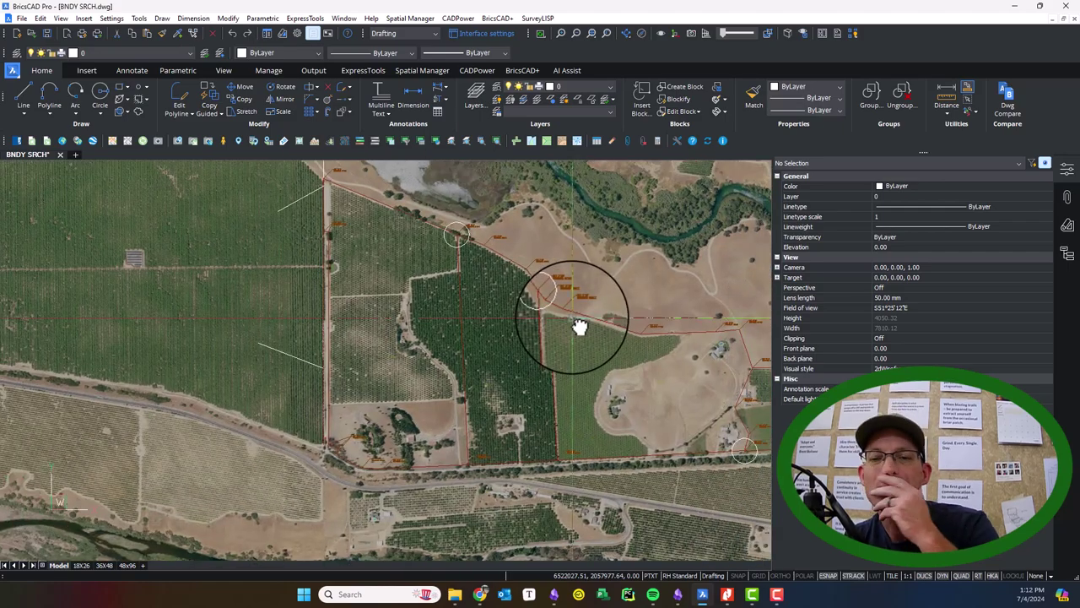
# Step: Move the magenta and blue record map from outside the aerial imagery, placing its northeast corner on the matching boundary corner at point 511
pyautogui.scroll(-5, 579, 328)
pyautogui.scroll(1, 246, 216)
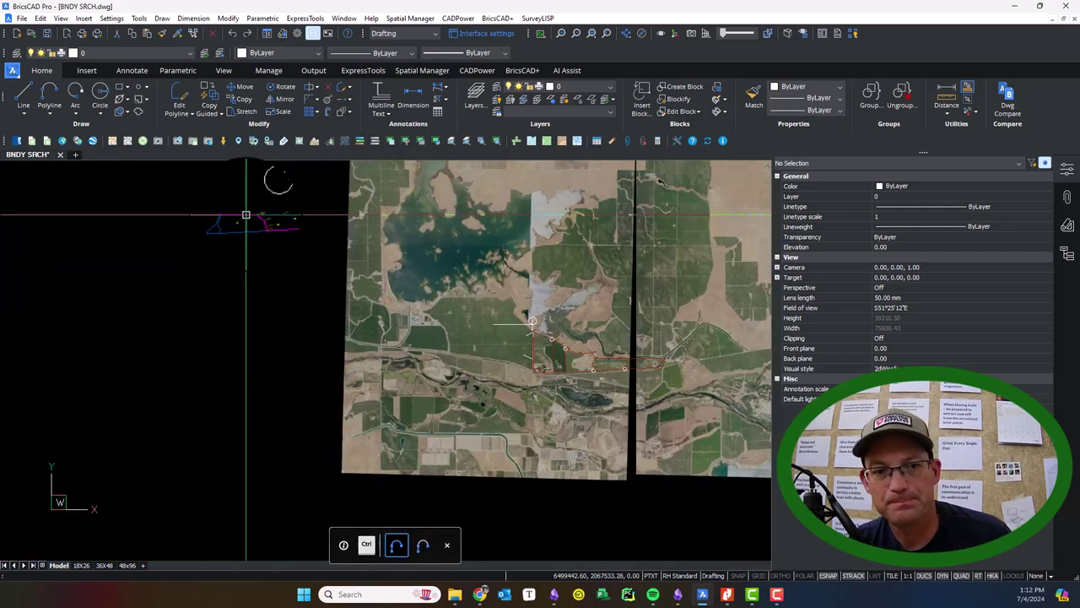
pyautogui.scroll(3, 245, 215)
pyautogui.click(246, 214)
pyautogui.press('m')
pyautogui.press('Return')
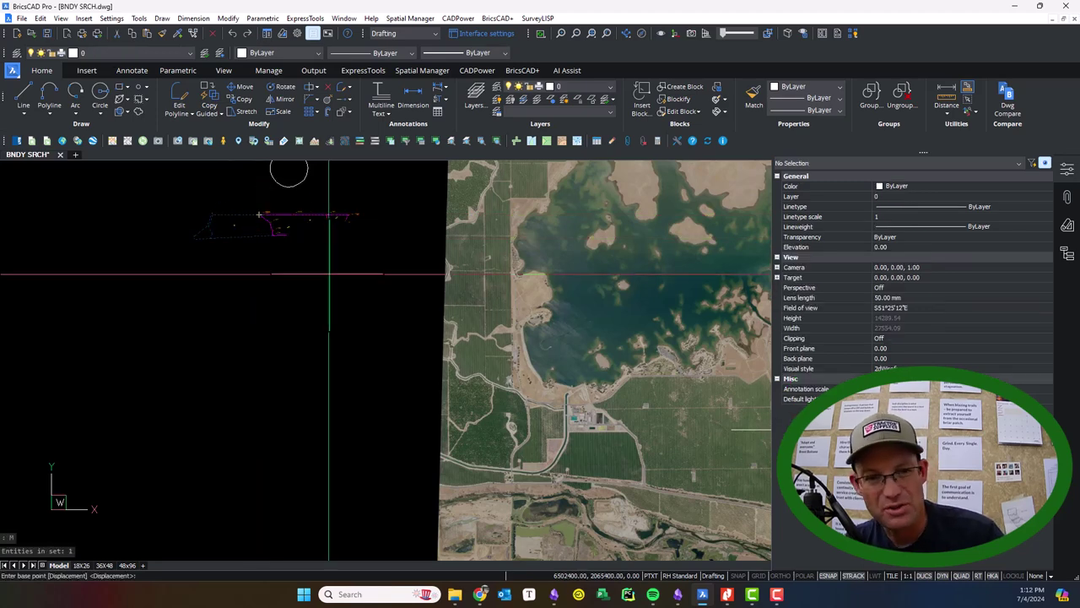
pyautogui.scroll(2, 346, 220)
pyautogui.click(356, 190)
pyautogui.scroll(2, 338, 219)
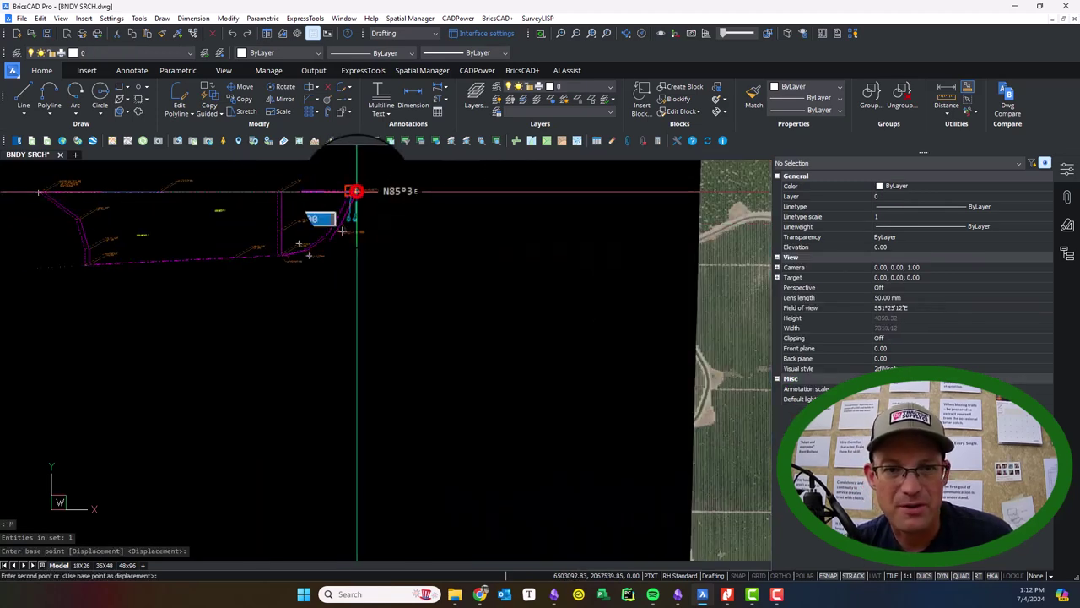
pyautogui.scroll(-1, 284, 265)
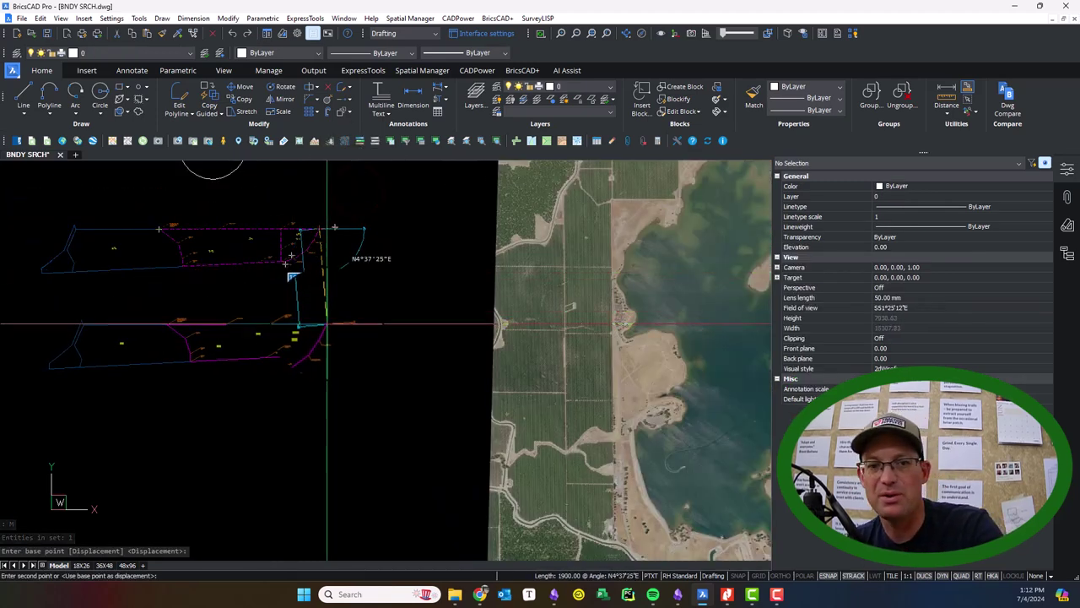
pyautogui.scroll(-5, 366, 340)
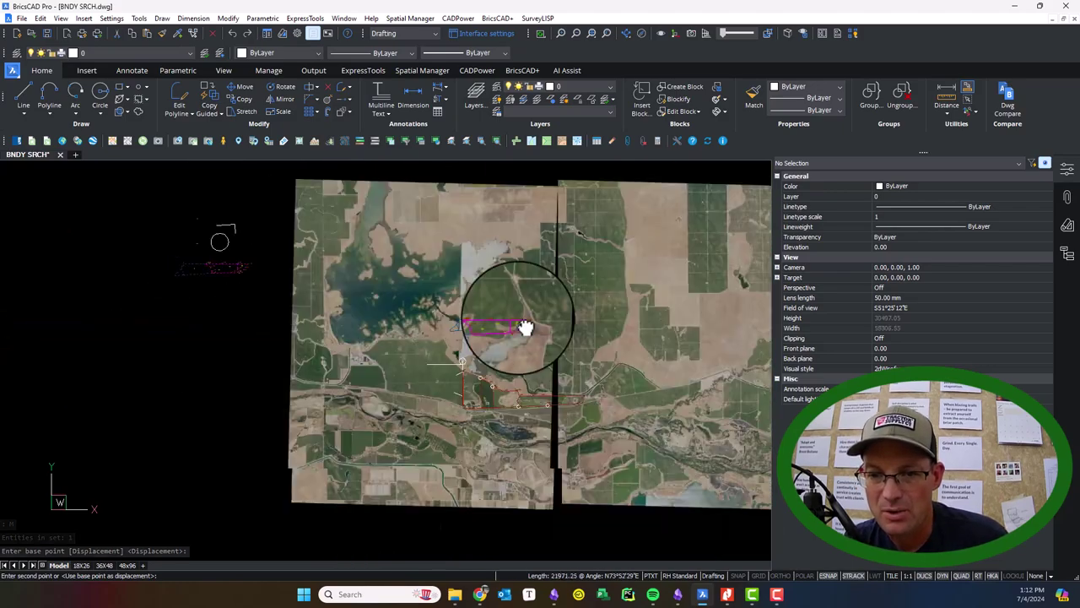
pyautogui.scroll(10, 456, 308)
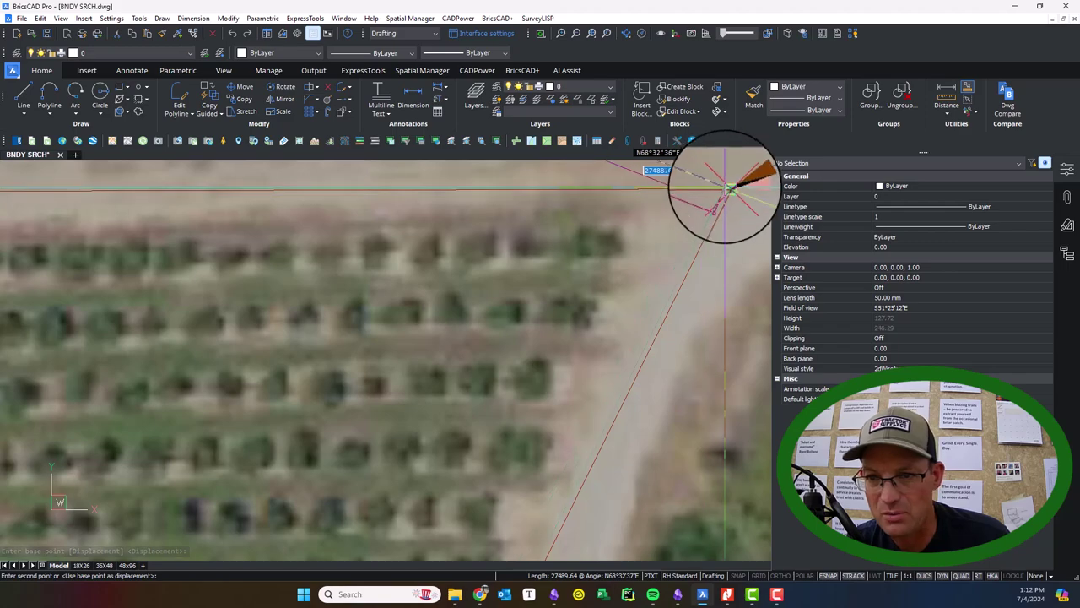
# Step: Rotate the record map freehand about a point on its eastern interior parcel line
pyautogui.scroll(-10, 687, 241)
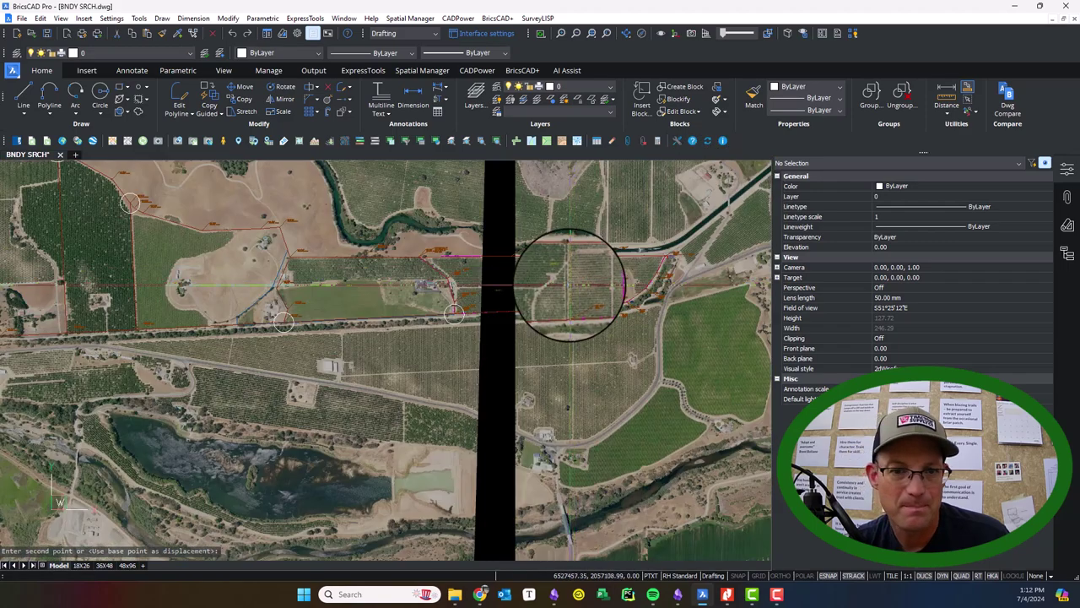
pyautogui.scroll(10, 456, 253)
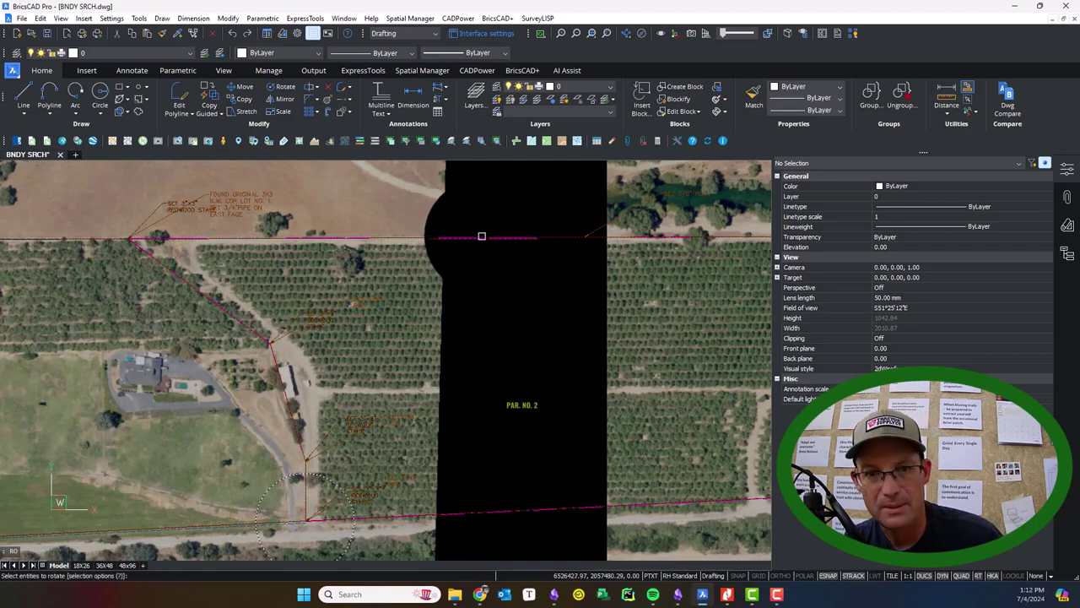
pyautogui.scroll(-8, 479, 244)
pyautogui.scroll(6, 718, 253)
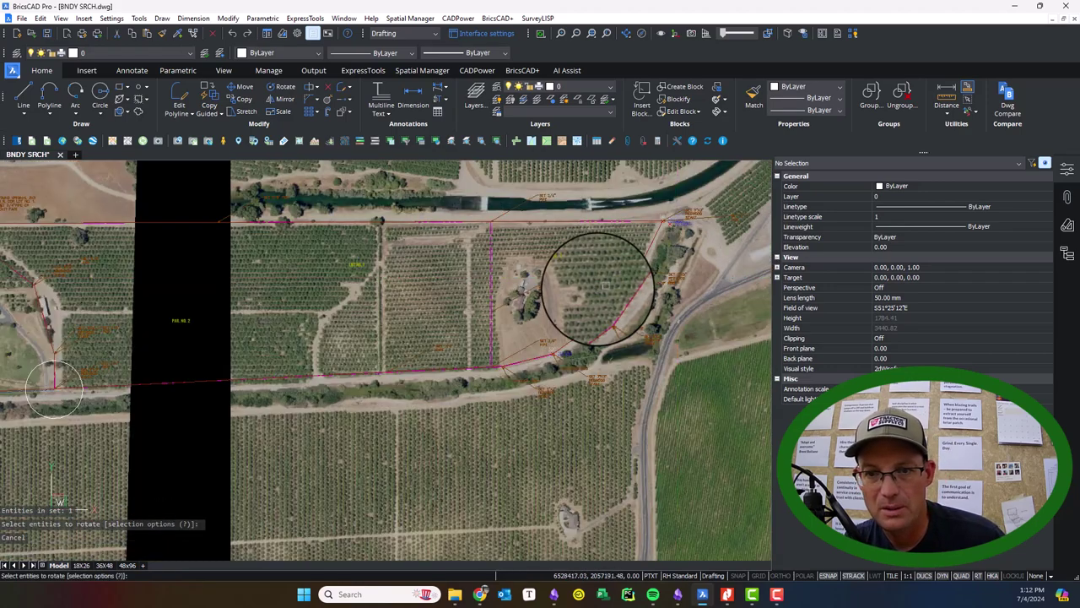
pyautogui.press('Return')
pyautogui.click(491, 270)
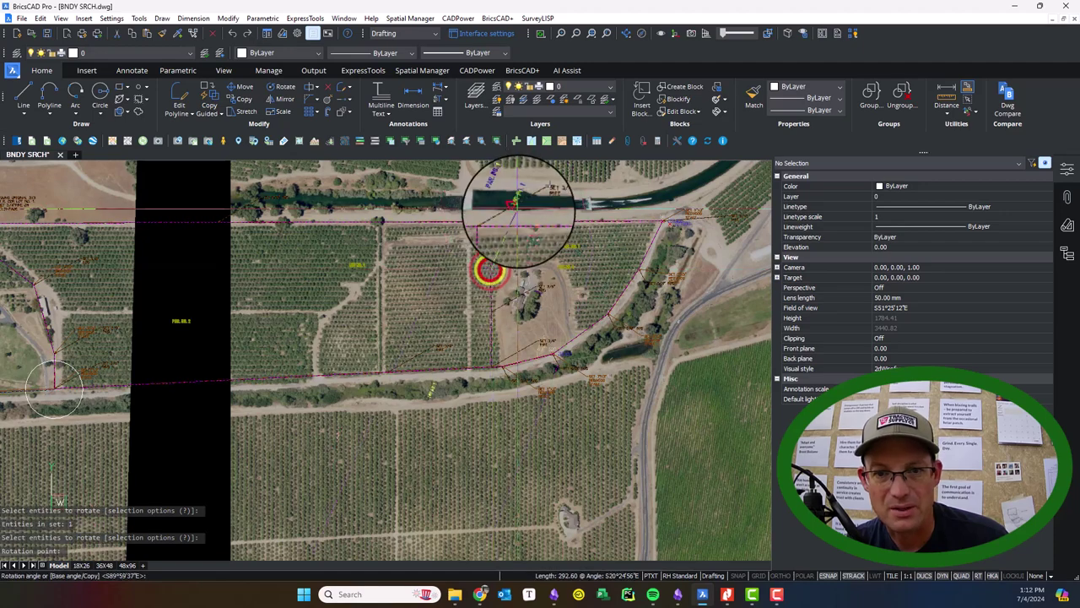
pyautogui.press('Escape')
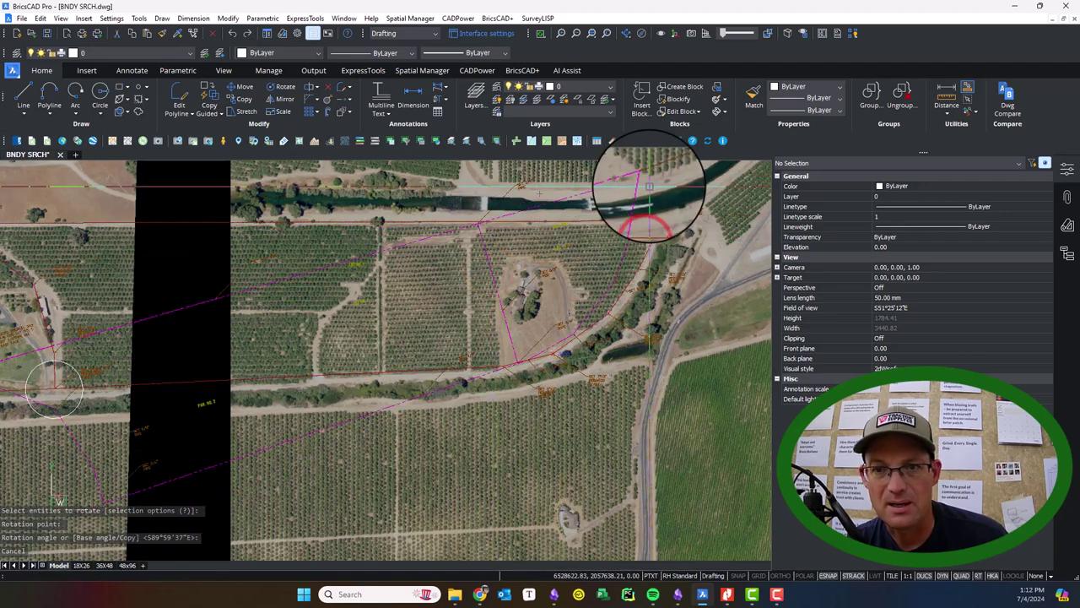
# Step: Move the rotated record map by its northeast corner back onto point 511
pyautogui.moveTo(649, 187); pyautogui.dragTo(649, 258)
pyautogui.write('m')
pyautogui.press('Return')
pyautogui.press('Return')
pyautogui.click(641, 245)
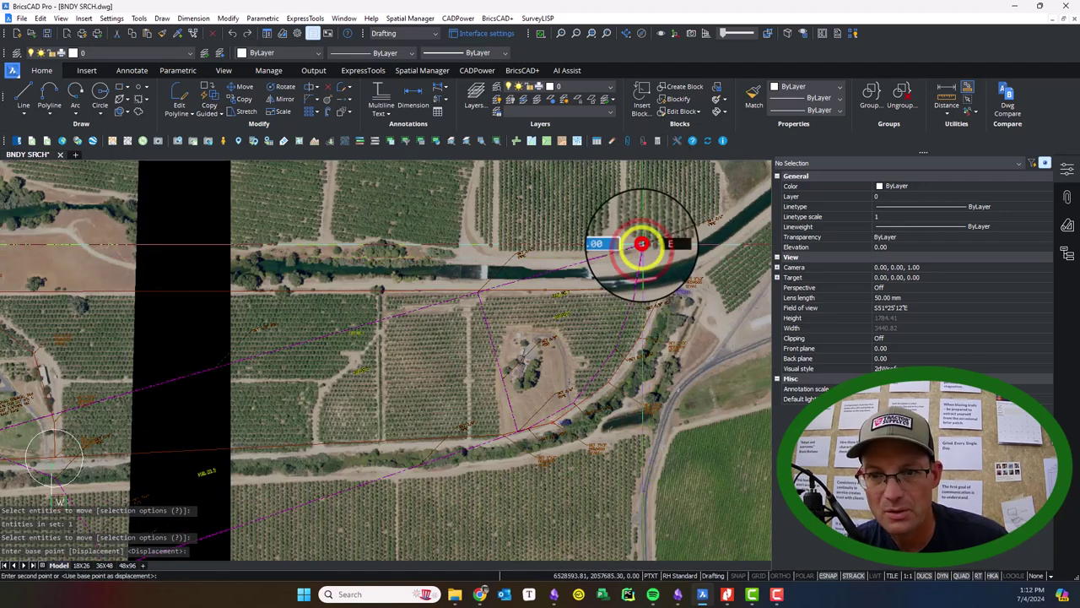
pyautogui.scroll(5, 664, 301)
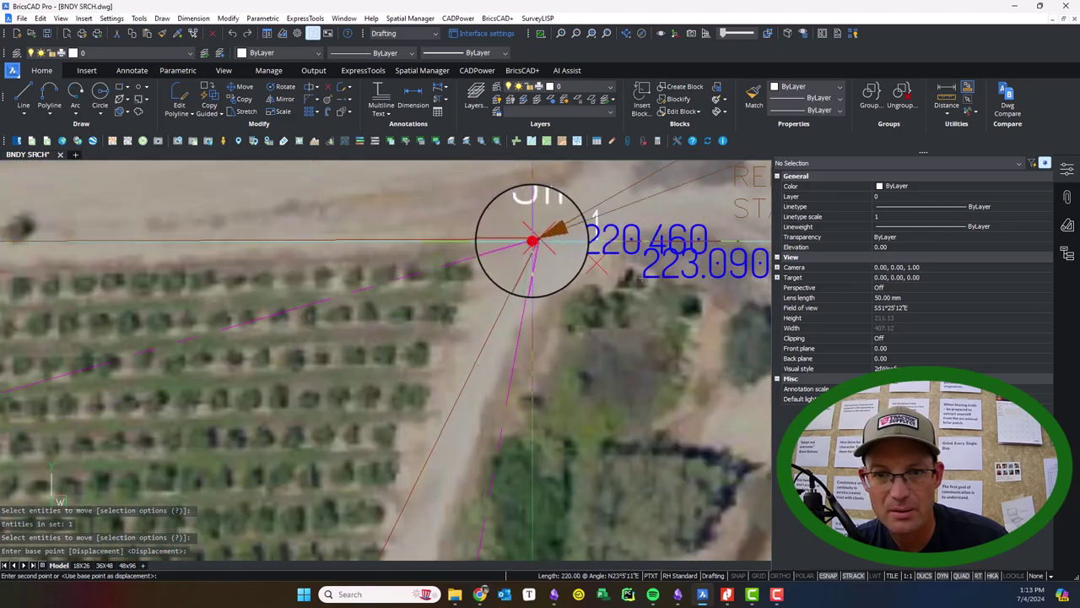
pyautogui.scroll(-6, 532, 241)
pyautogui.press('Escape')
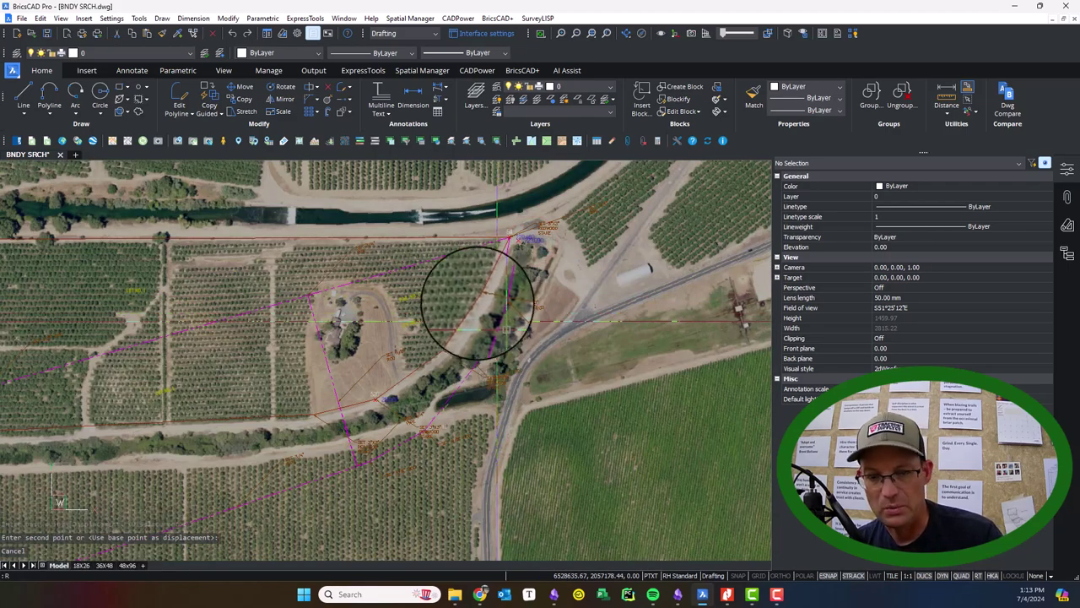
# Step: Rotate the record map by reference about point 511, swinging its matching southern monument corner toward point 520
pyautogui.scroll(4, 447, 255)
pyautogui.click(499, 230)
pyautogui.press('Return')
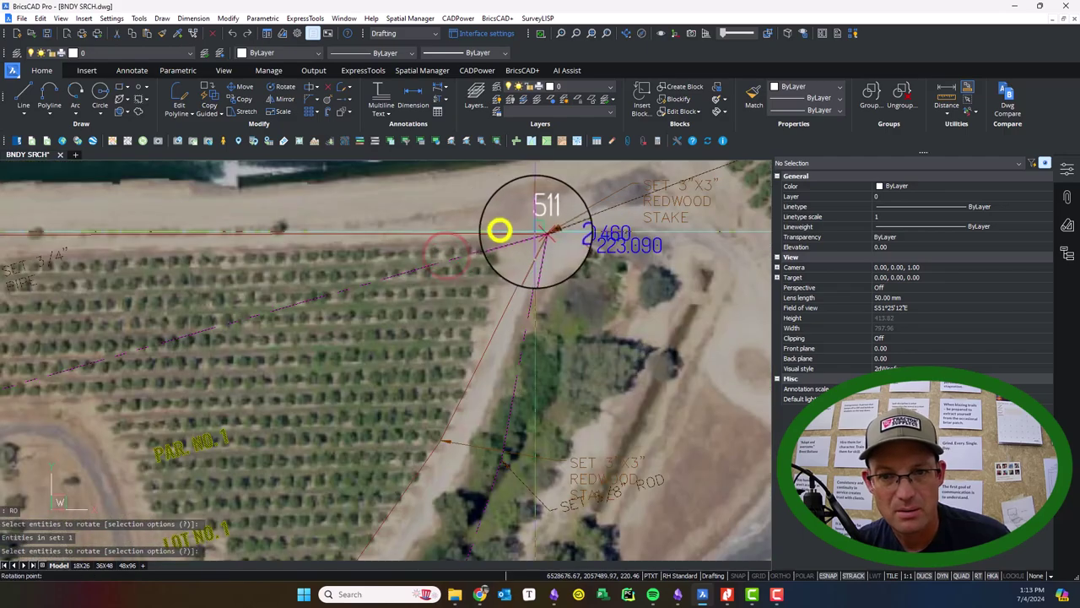
pyautogui.click(538, 233)
pyautogui.press('Return')
pyautogui.scroll(-5, 405, 253)
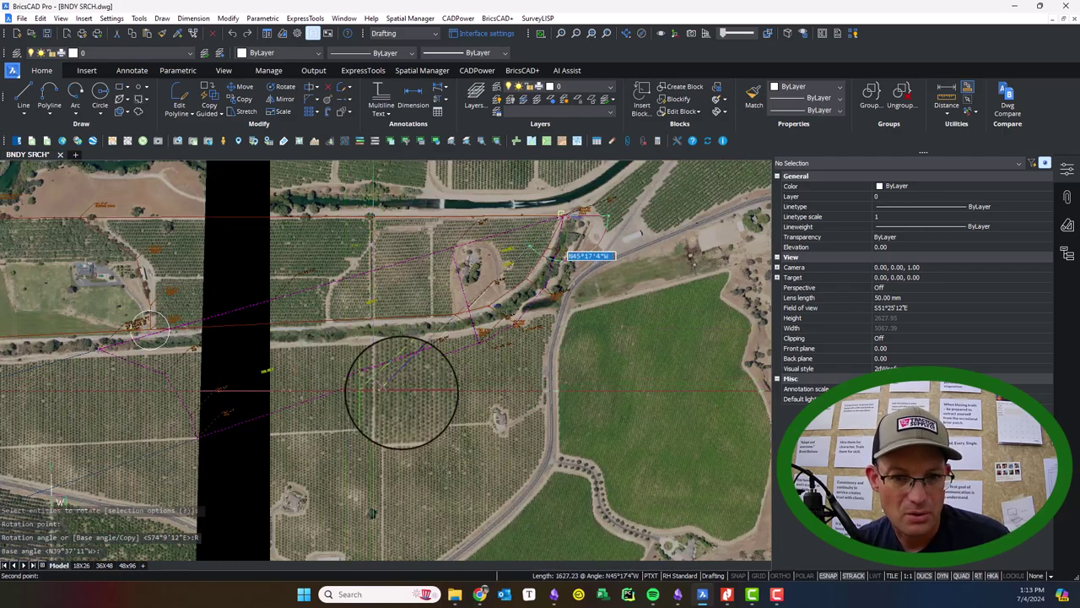
pyautogui.scroll(8, 514, 325)
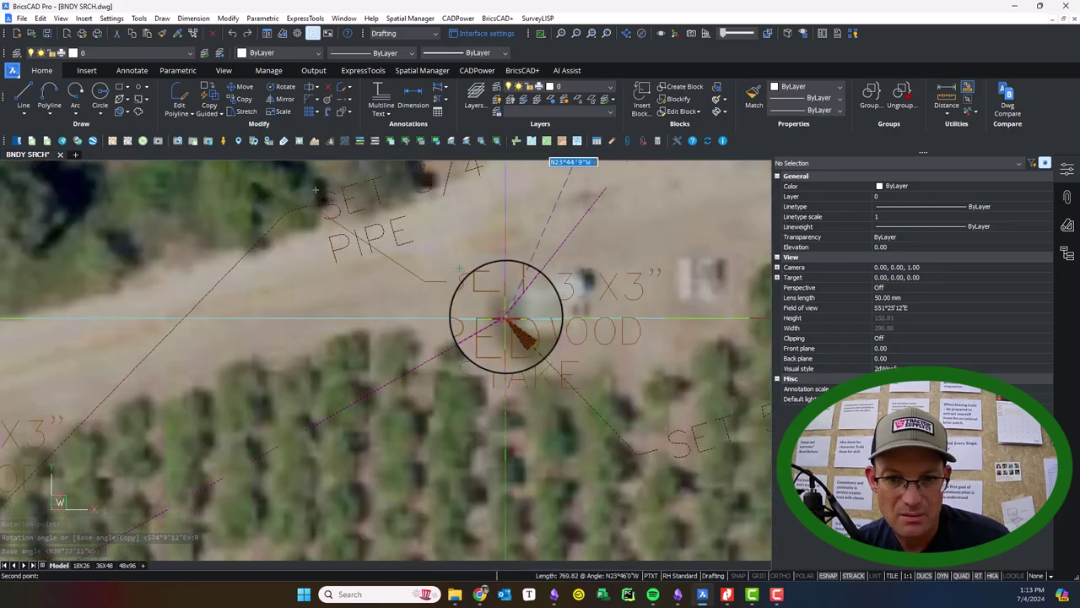
pyautogui.scroll(-5, 505, 318)
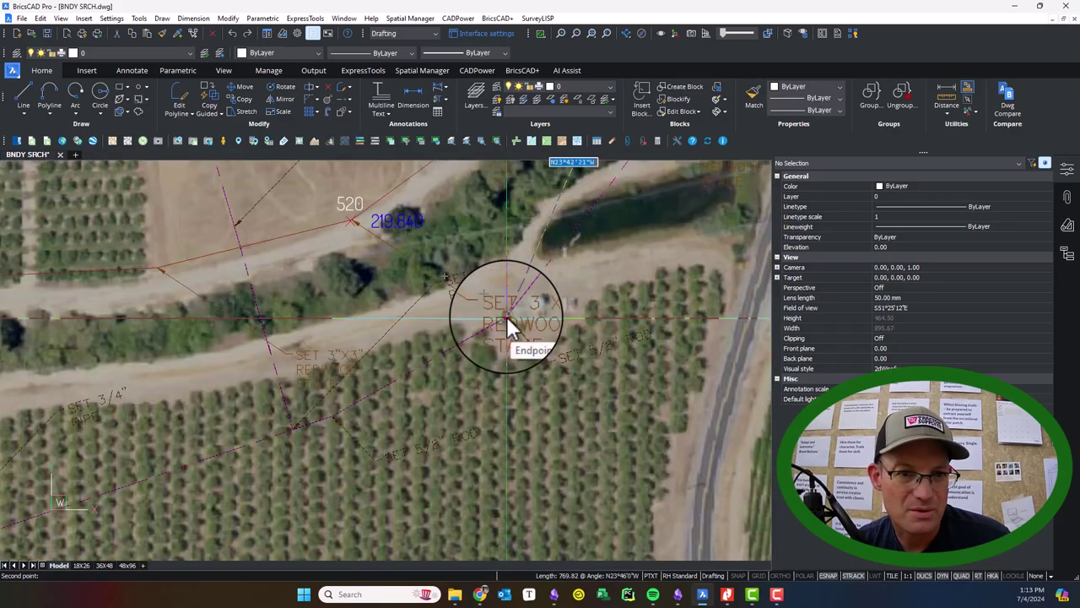
pyautogui.scroll(-3, 507, 323)
pyautogui.scroll(5, 507, 321)
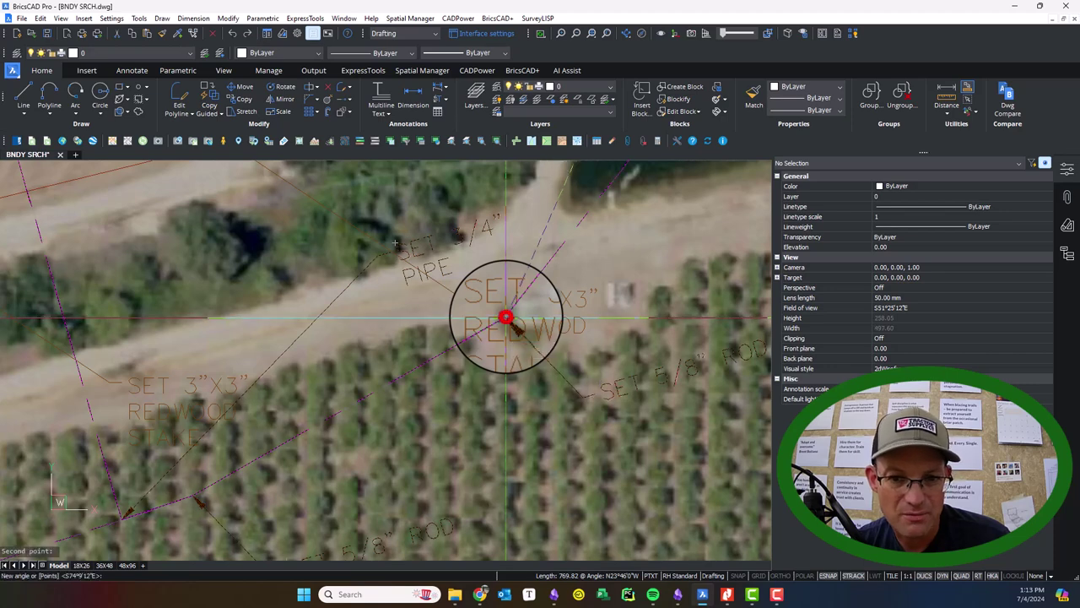
pyautogui.moveTo(268, 221); pyautogui.dragTo(542, 422)
pyautogui.scroll(2, 506, 346)
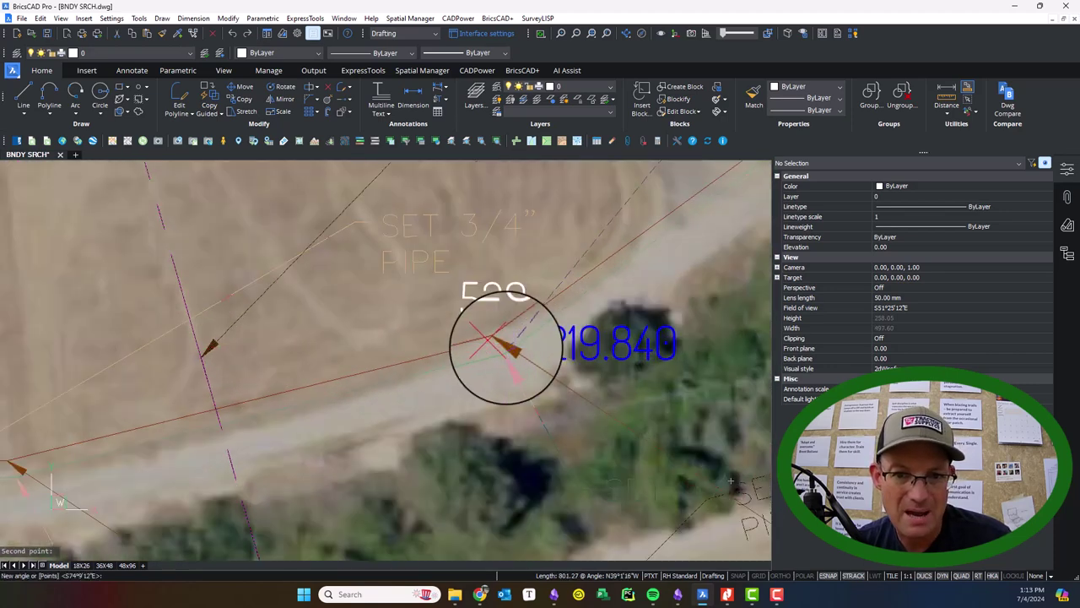
pyautogui.scroll(3, 505, 346)
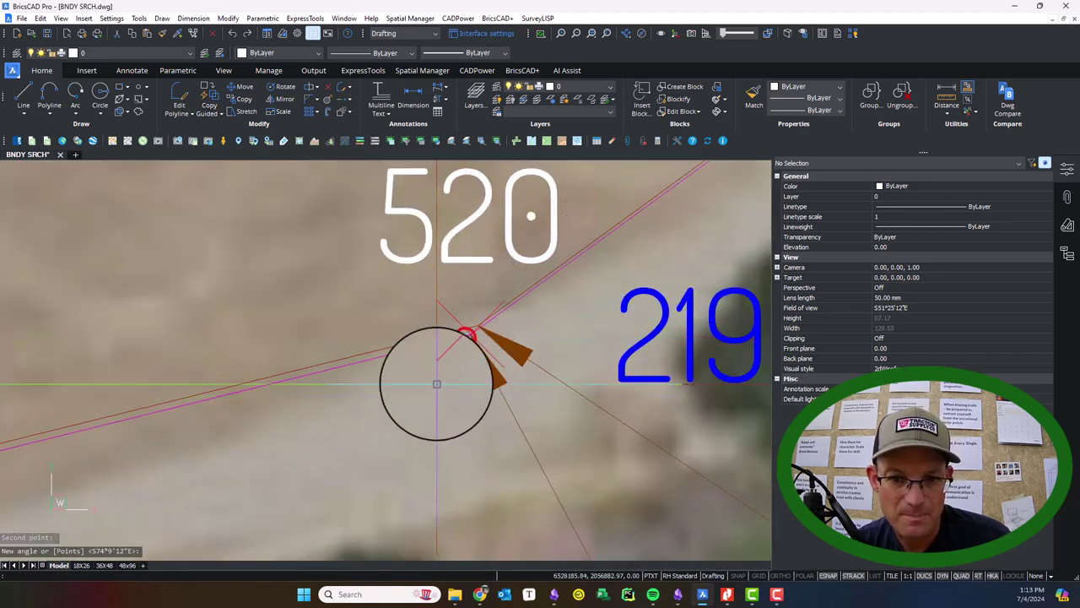
# Step: Examine the offset between the rotated record map's corner and the surveyed monument at point 520
pyautogui.scroll(5, 428, 373)
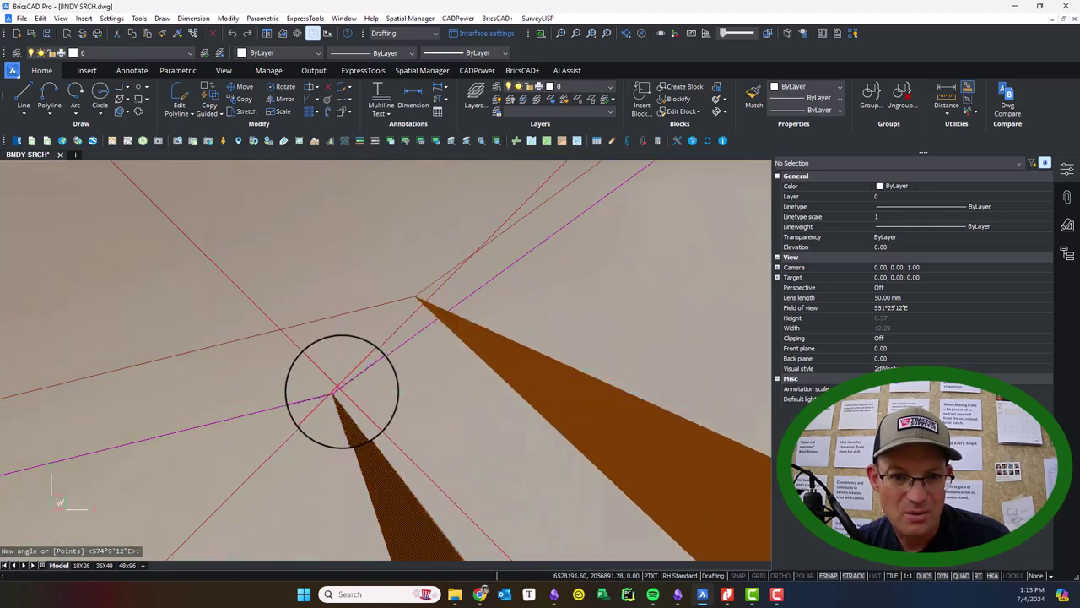
pyautogui.scroll(3, 342, 389)
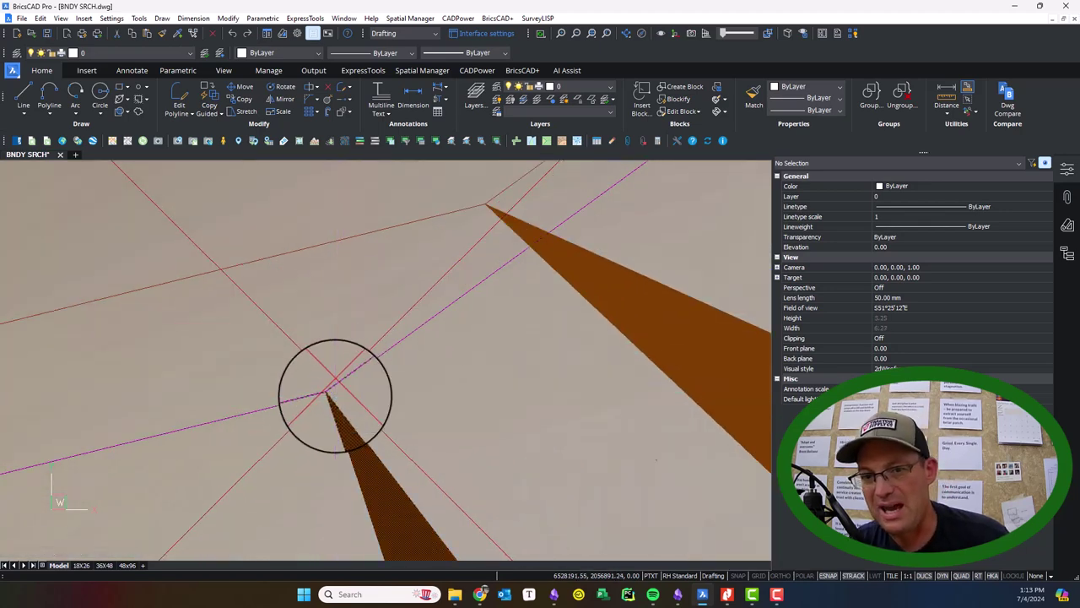
pyautogui.scroll(-3, 334, 396)
pyautogui.scroll(-6, 318, 399)
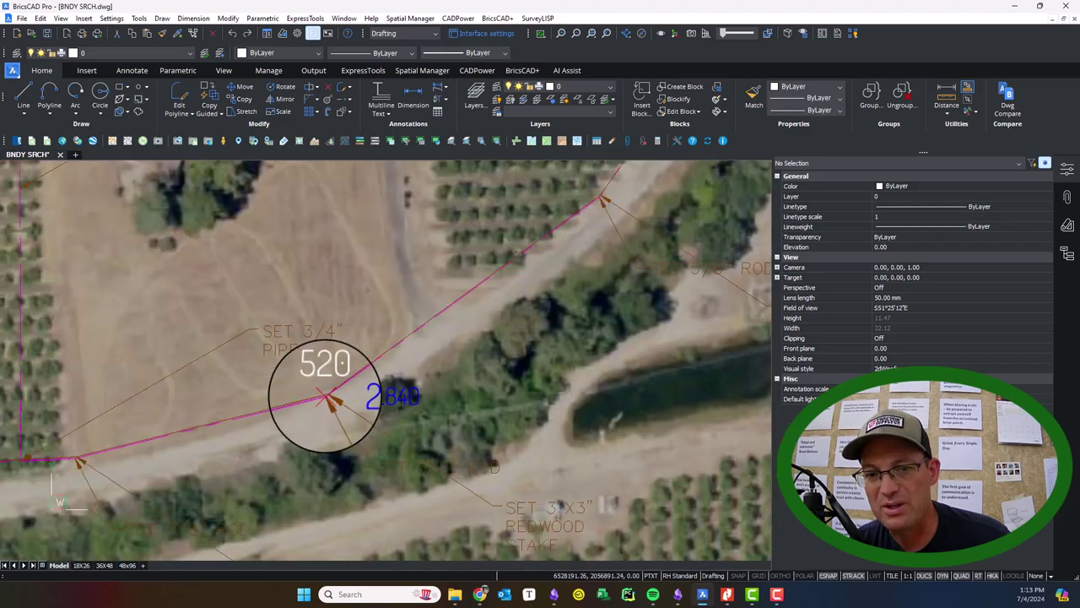
pyautogui.scroll(-2, 325, 397)
pyautogui.scroll(8, 313, 446)
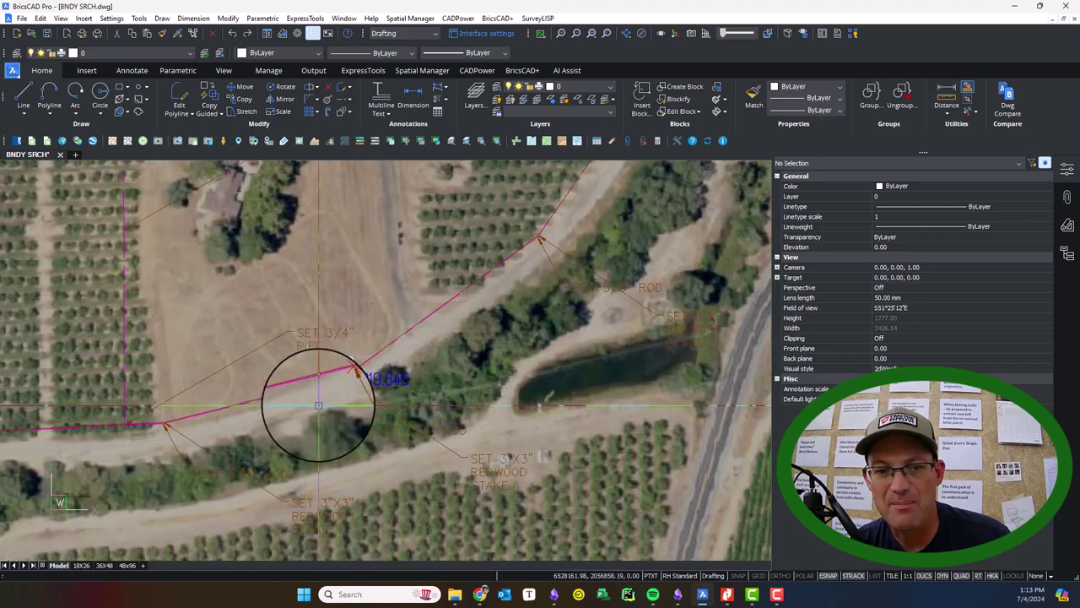
pyautogui.scroll(3, 361, 370)
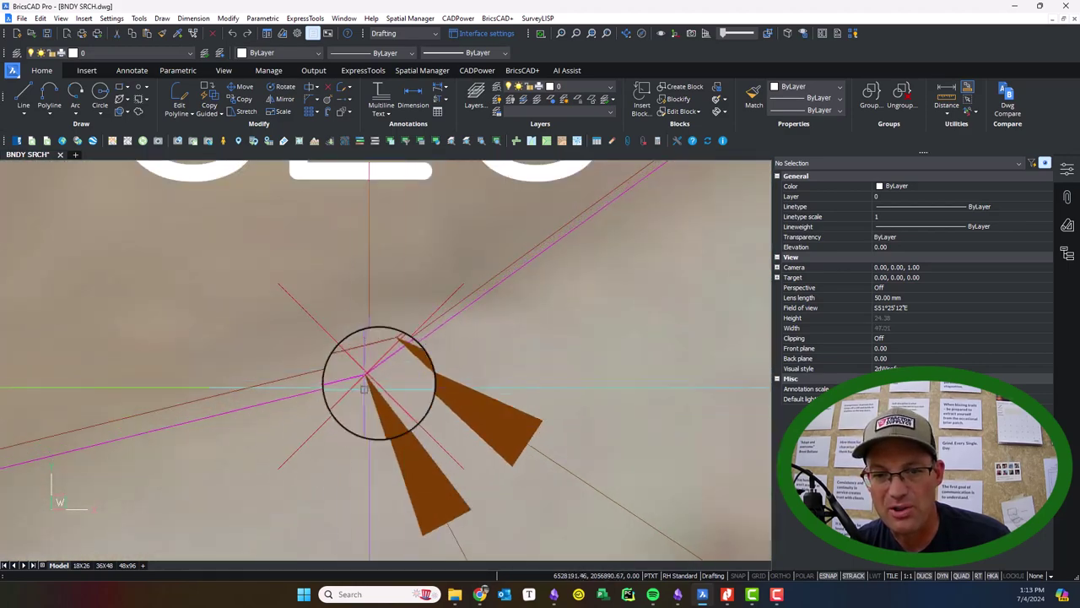
pyautogui.scroll(-6, 361, 371)
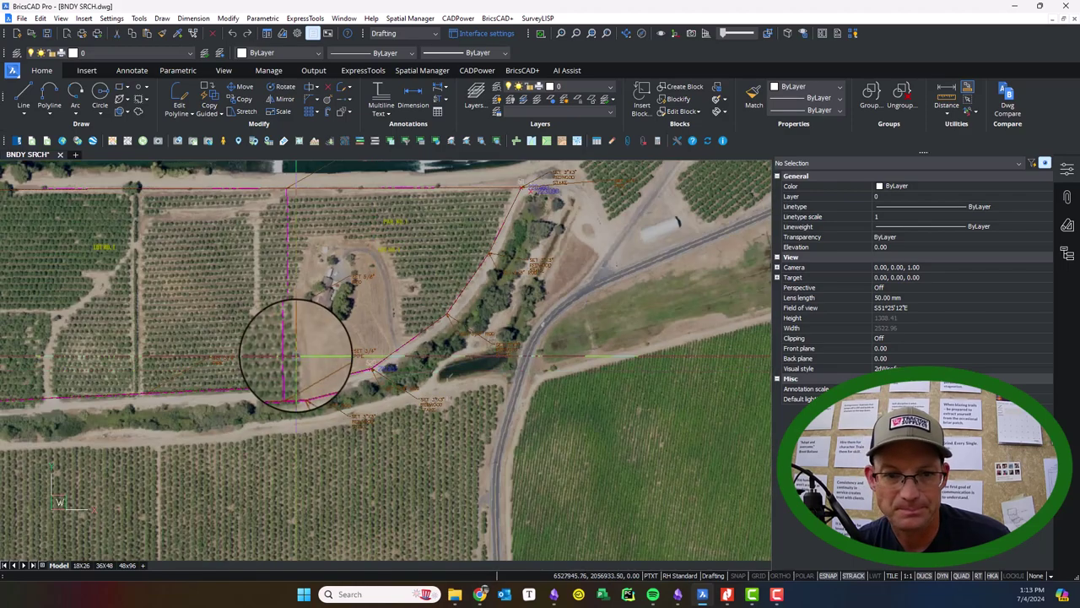
# Step: Check the record map's fit along the northern boundary line out to the western monument
pyautogui.moveTo(295, 355); pyautogui.dragTo(613, 401)
pyautogui.moveTo(144, 222); pyautogui.dragTo(595, 231)
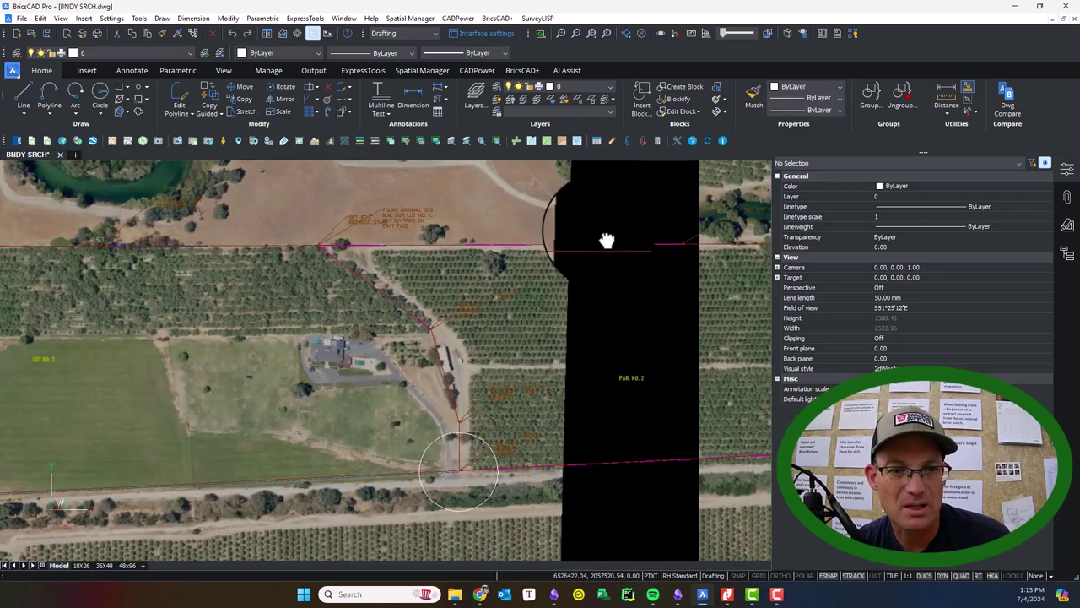
pyautogui.scroll(8, 150, 213)
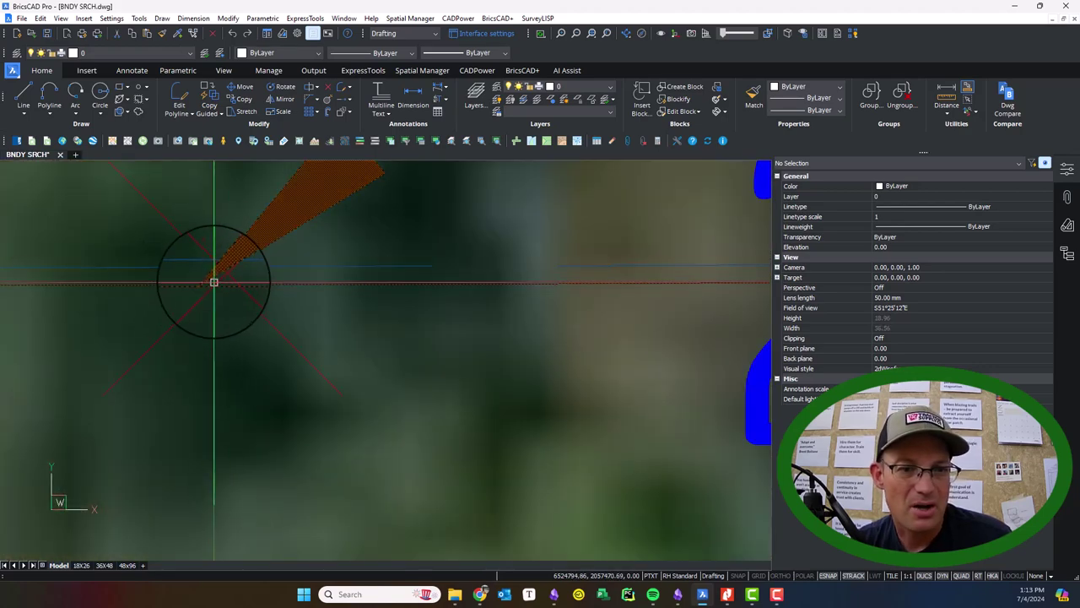
pyautogui.scroll(2, 214, 283)
pyautogui.scroll(-10, 185, 254)
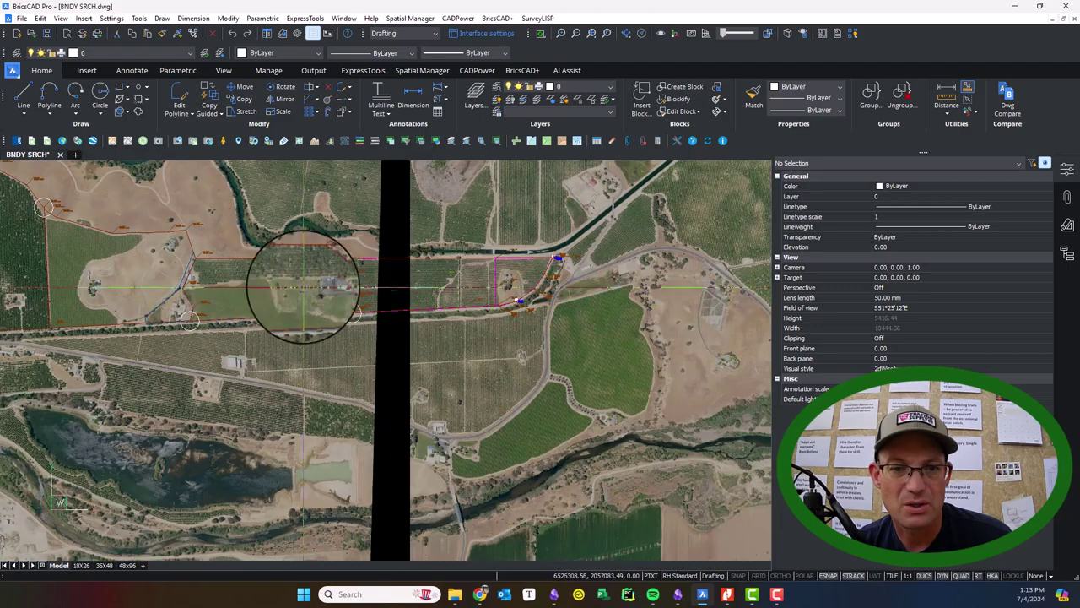
pyautogui.scroll(4, 302, 287)
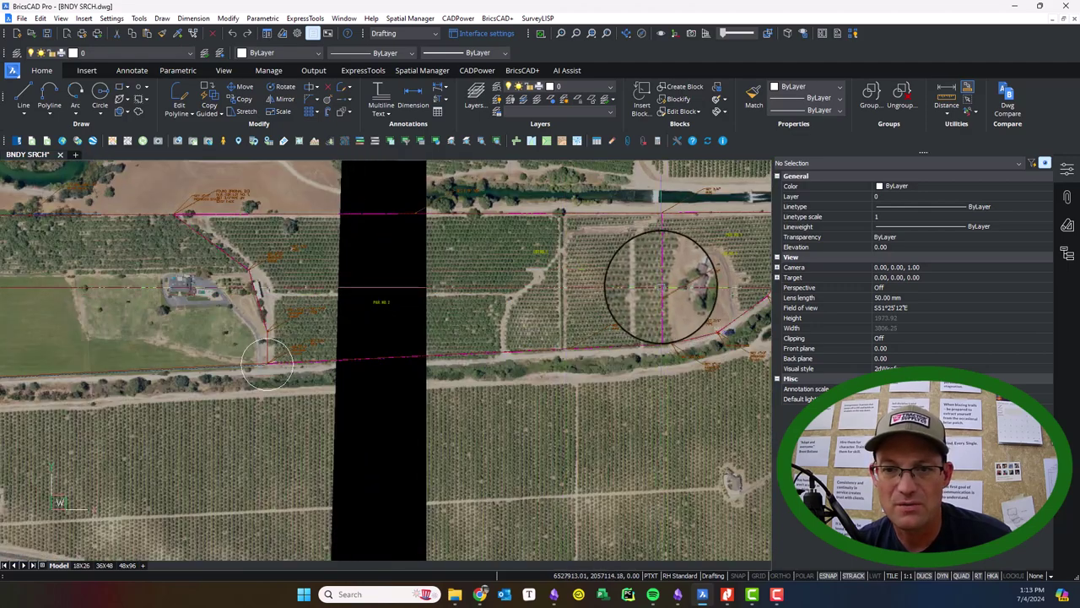
# Step: Select the record map block and compare its lines with the red boundary at the western redwood stake corners
pyautogui.click(661, 286)
pyautogui.moveTo(142, 273); pyautogui.dragTo(689, 261)
pyautogui.scroll(3, 356, 265)
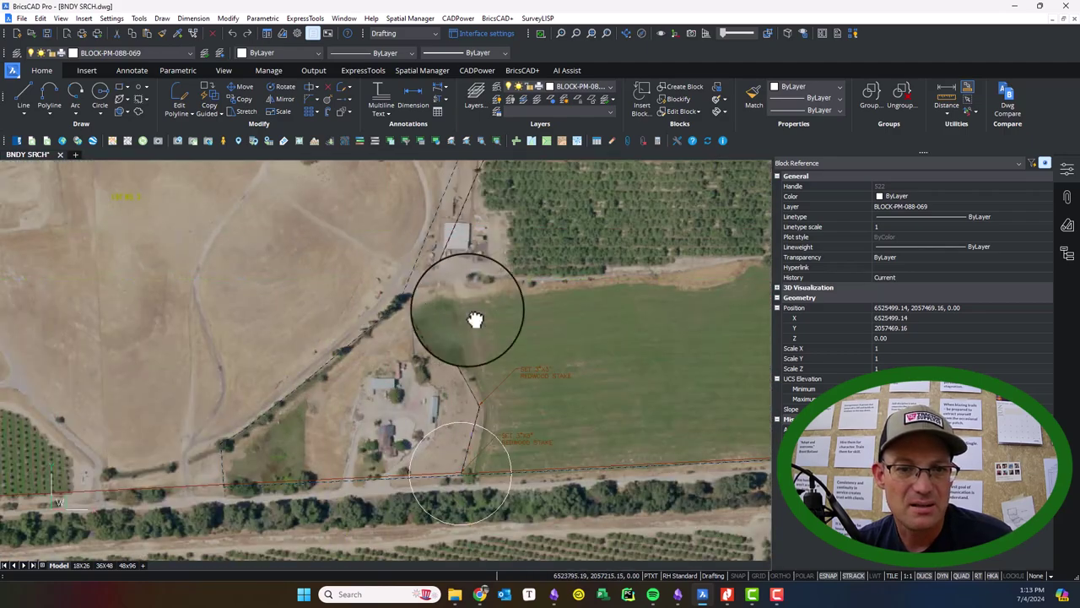
pyautogui.moveTo(475, 319); pyautogui.dragTo(472, 390)
pyautogui.scroll(5, 492, 211)
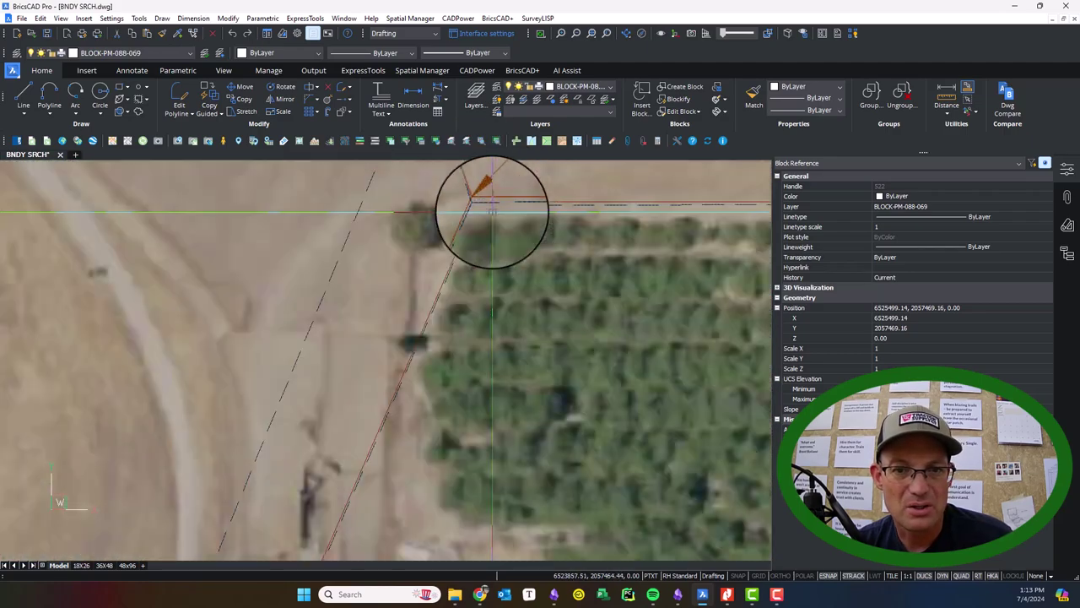
pyautogui.scroll(-4, 471, 203)
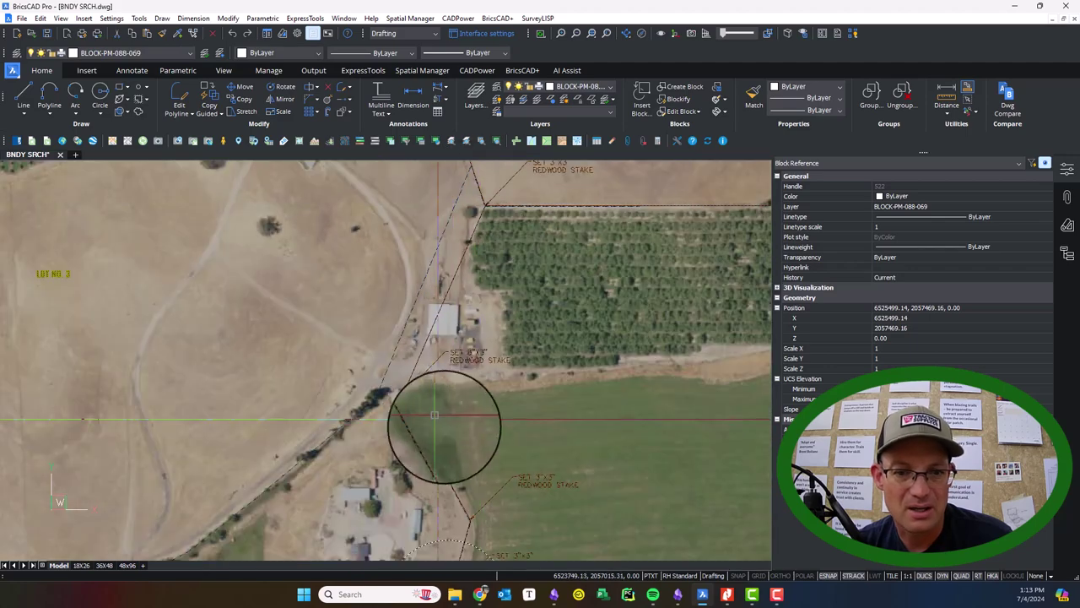
pyautogui.moveTo(434, 414); pyautogui.dragTo(430, 254)
pyautogui.scroll(5, 413, 398)
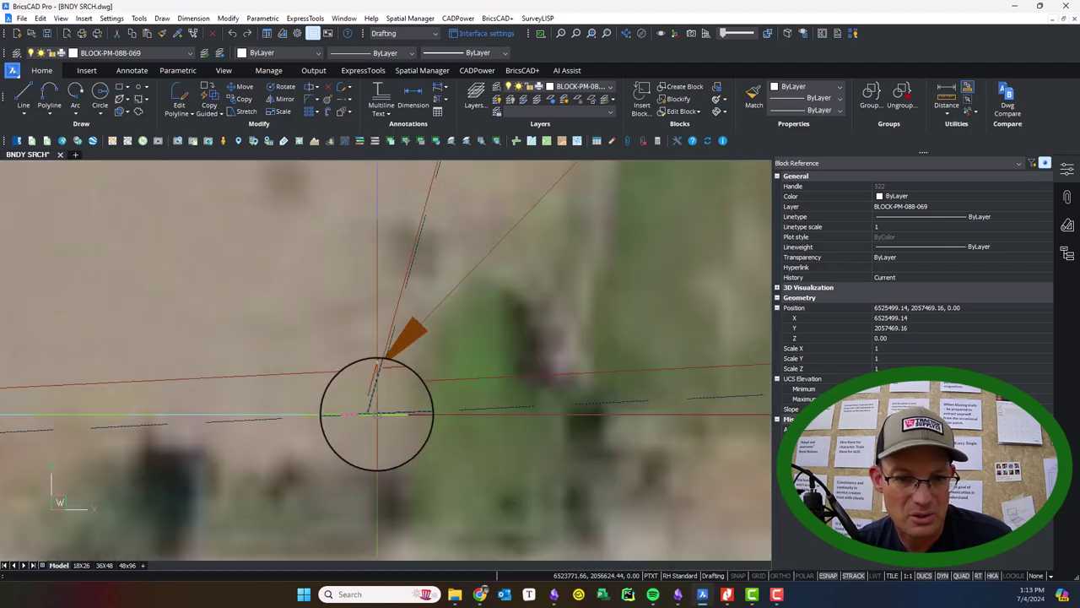
pyautogui.scroll(-6, 390, 364)
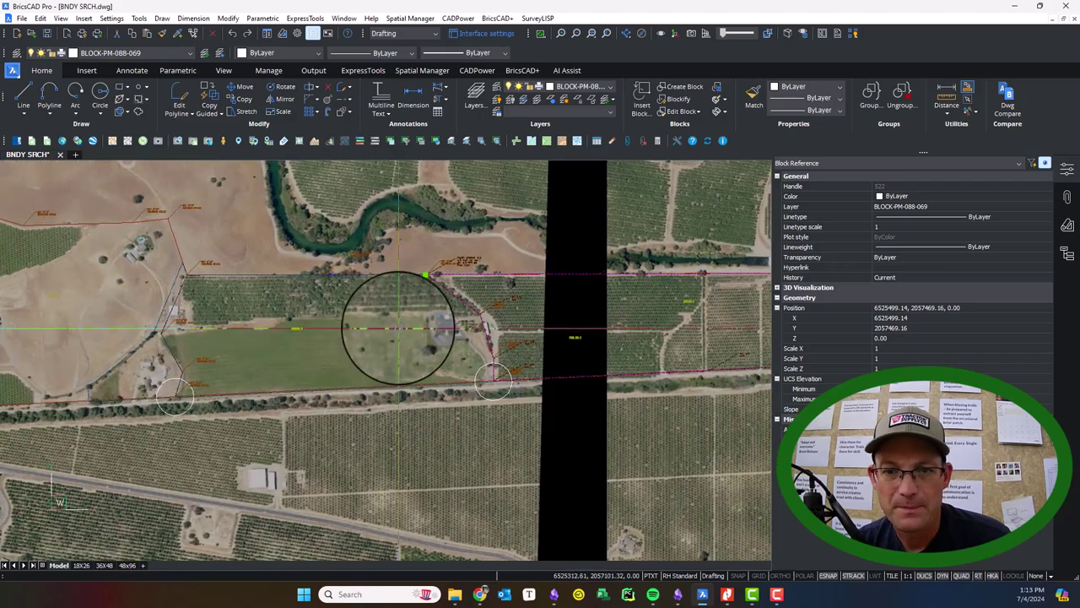
pyautogui.moveTo(446, 329)
pyautogui.mouseDown()
pyautogui.moveTo(434, 318)
pyautogui.moveTo(655, 330)
pyautogui.mouseUp()
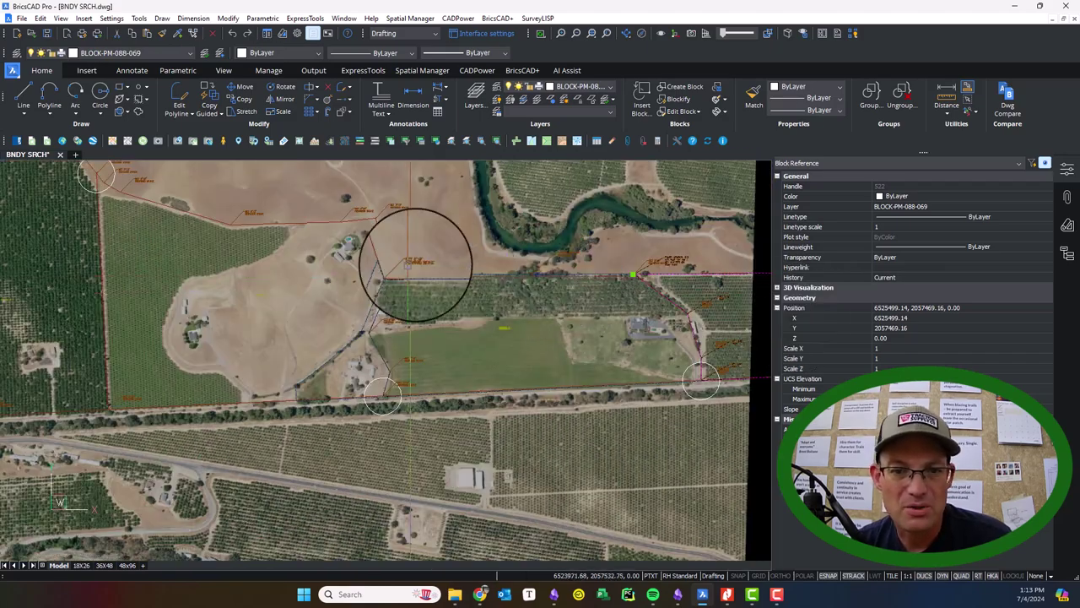
pyautogui.scroll(6, 409, 264)
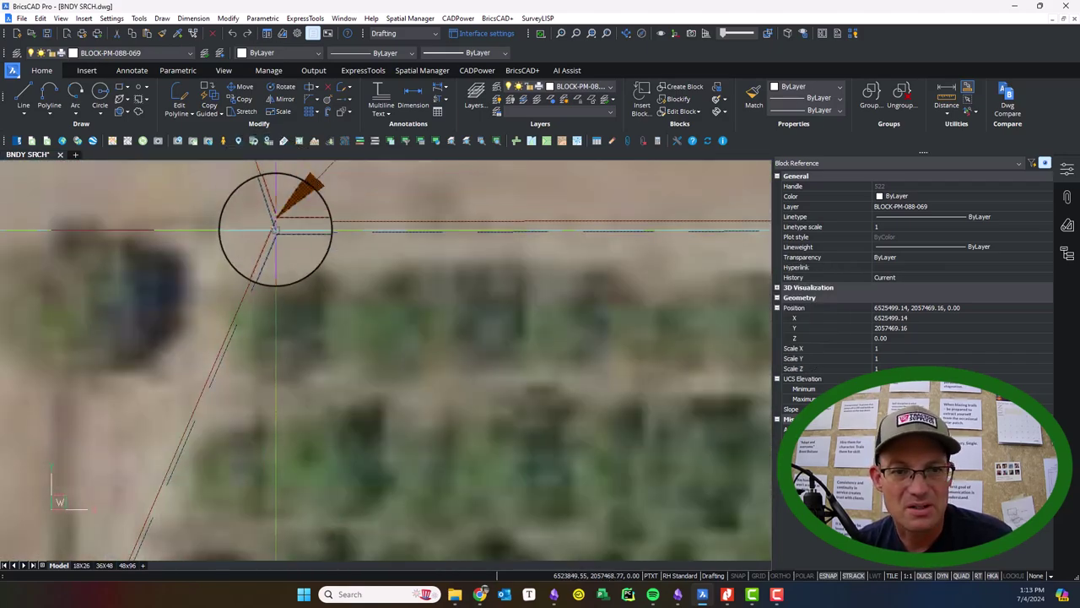
pyautogui.scroll(-5, 270, 221)
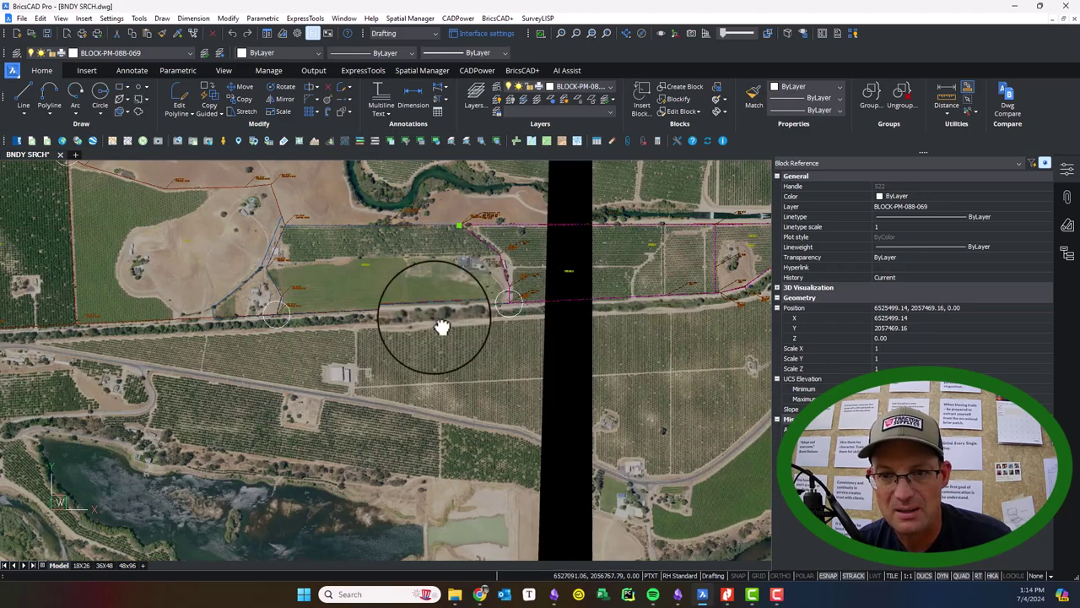
# Step: Review the selected record map around the eastern monuments and back across the parcels to the west, and clear the selection
pyautogui.moveTo(436, 318); pyautogui.dragTo(227, 325)
pyautogui.scroll(4, 588, 251)
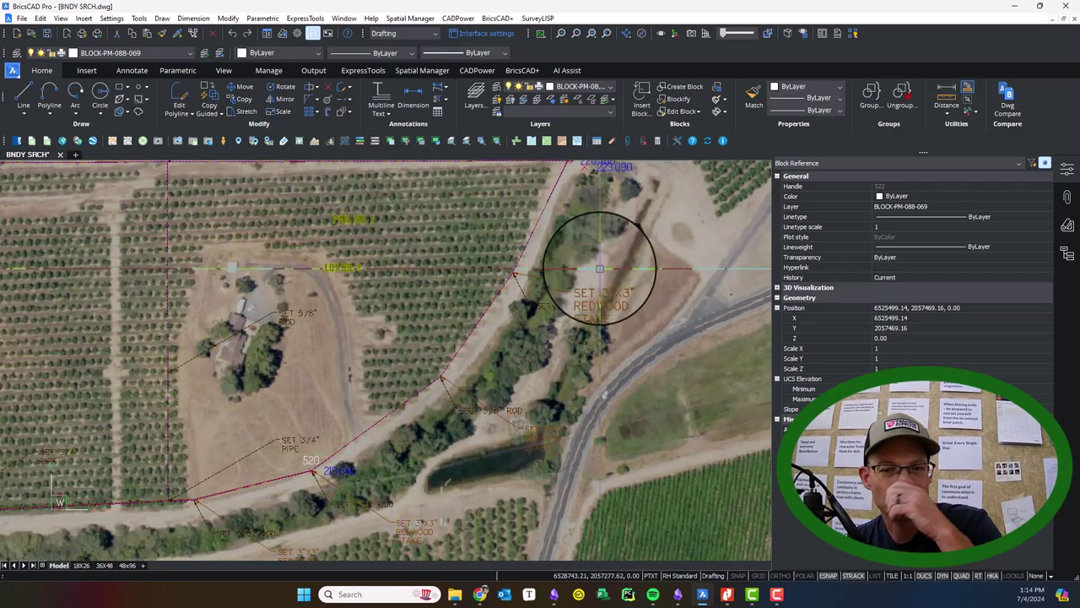
pyautogui.scroll(-3, 456, 287)
pyautogui.moveTo(285, 307); pyautogui.dragTo(735, 265)
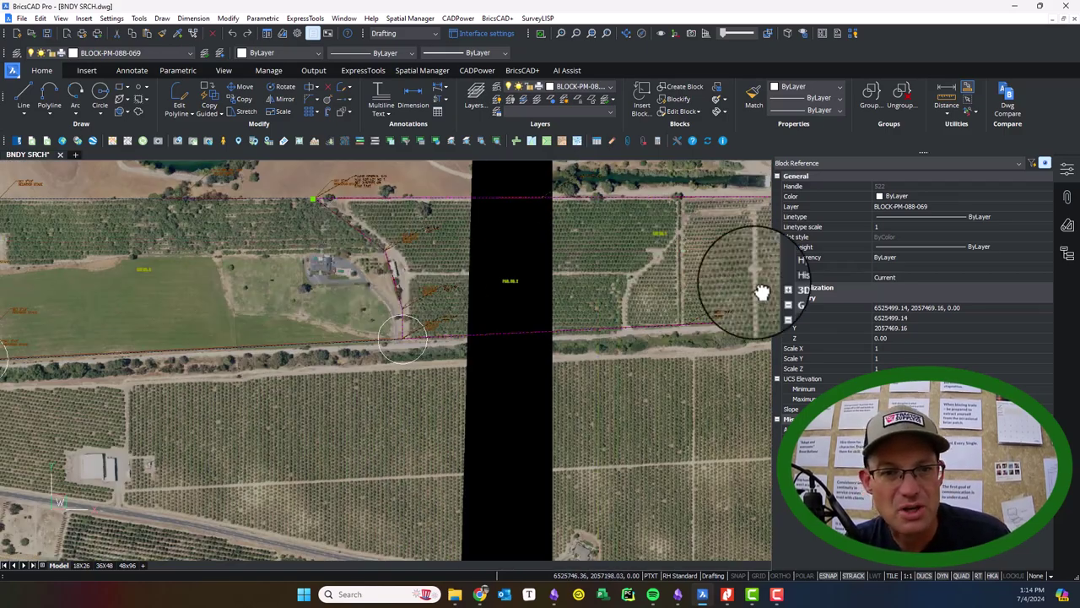
pyautogui.moveTo(210, 238); pyautogui.dragTo(655, 270)
pyautogui.scroll(-3, 653, 270)
pyautogui.press('Escape')
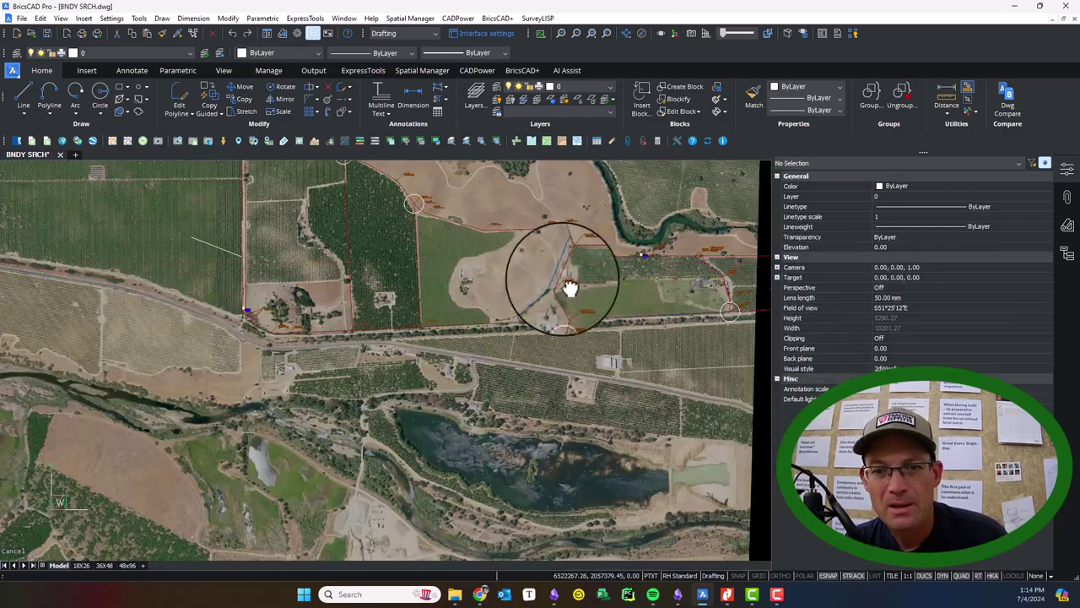
# Step: Examine the search circles and boundary lines on the western parcels and along the southern boundary back east toward point 520
pyautogui.moveTo(570, 289)
pyautogui.mouseDown()
pyautogui.moveTo(608, 299)
pyautogui.moveTo(532, 323)
pyautogui.mouseUp()
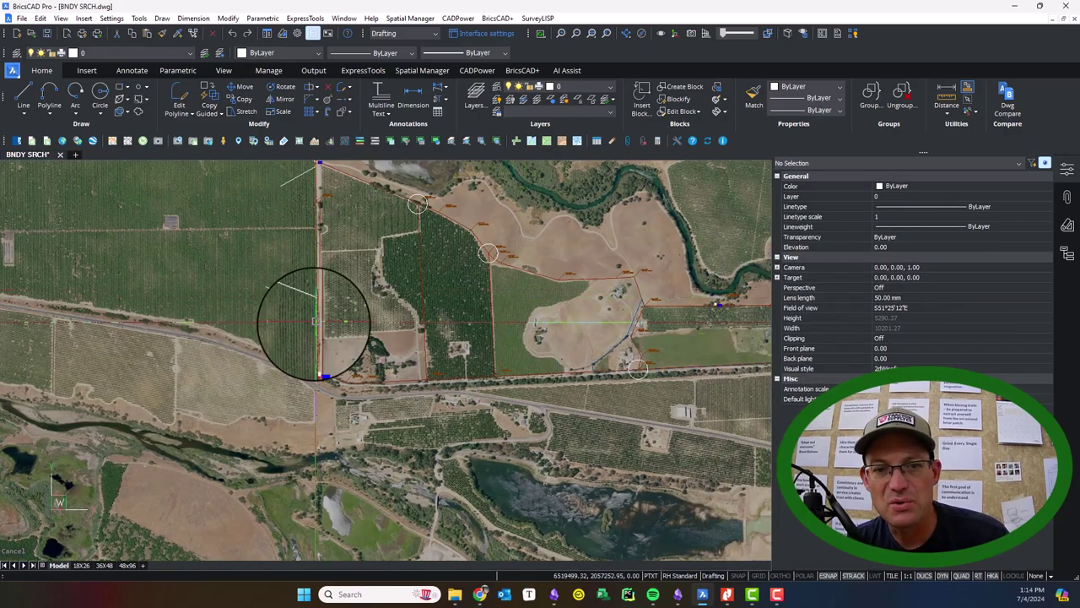
pyautogui.scroll(3, 316, 320)
pyautogui.moveTo(428, 252); pyautogui.dragTo(475, 482)
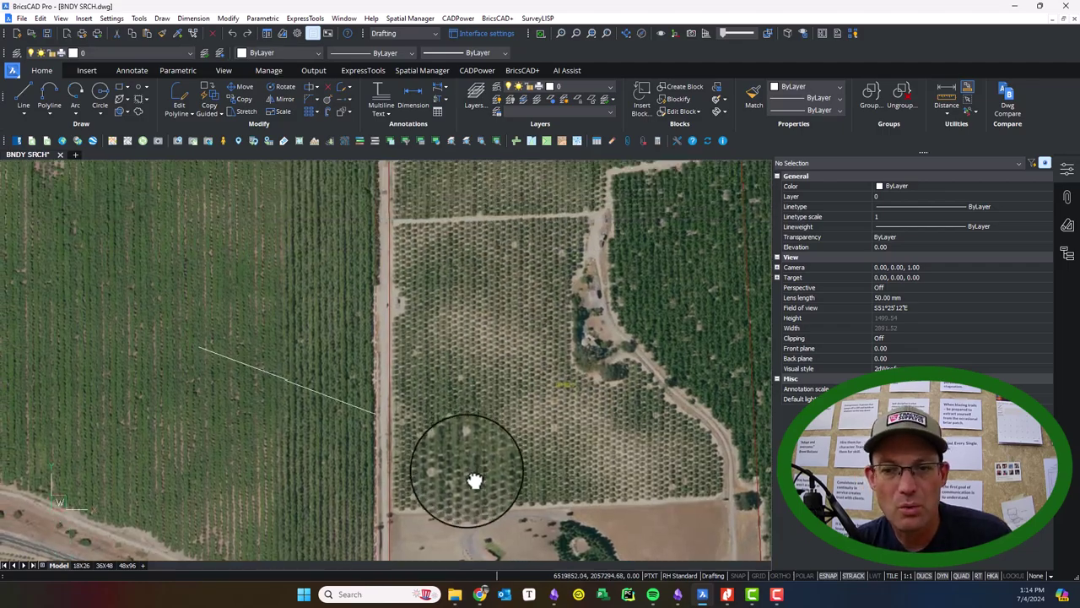
pyautogui.scroll(-3, 432, 396)
pyautogui.scroll(5, 413, 220)
pyautogui.scroll(-6, 432, 273)
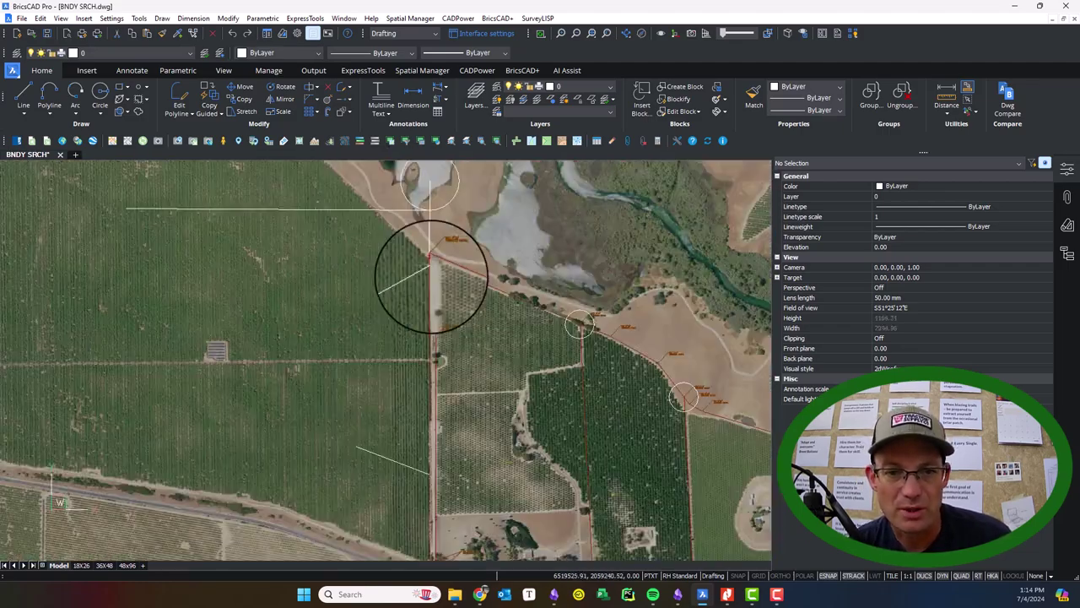
pyautogui.moveTo(548, 477); pyautogui.dragTo(533, 361)
pyautogui.scroll(2, 533, 373)
pyautogui.scroll(1, 518, 189)
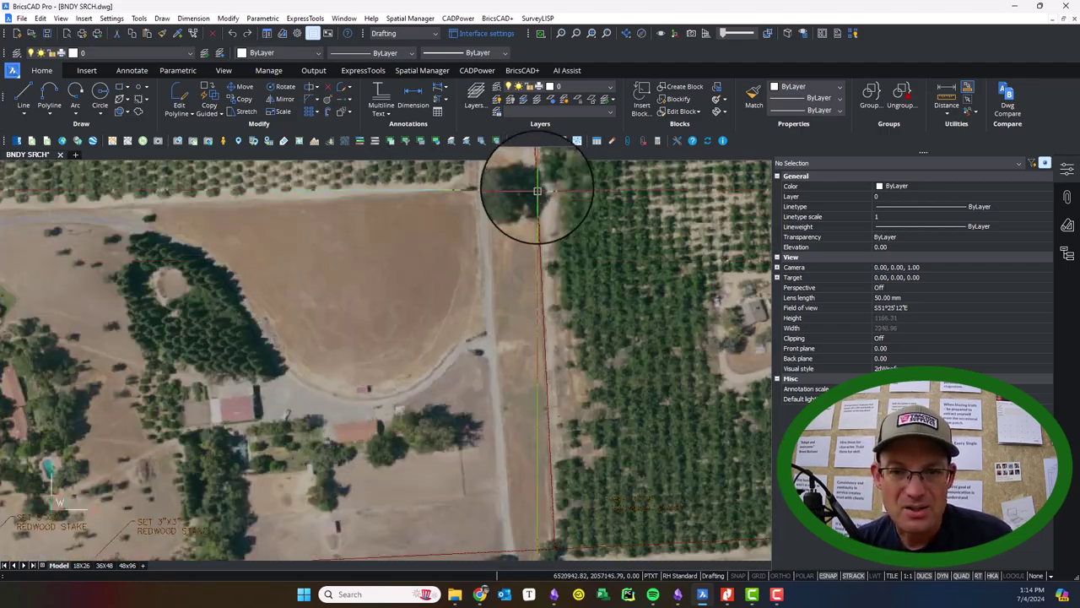
pyautogui.scroll(-3, 518, 241)
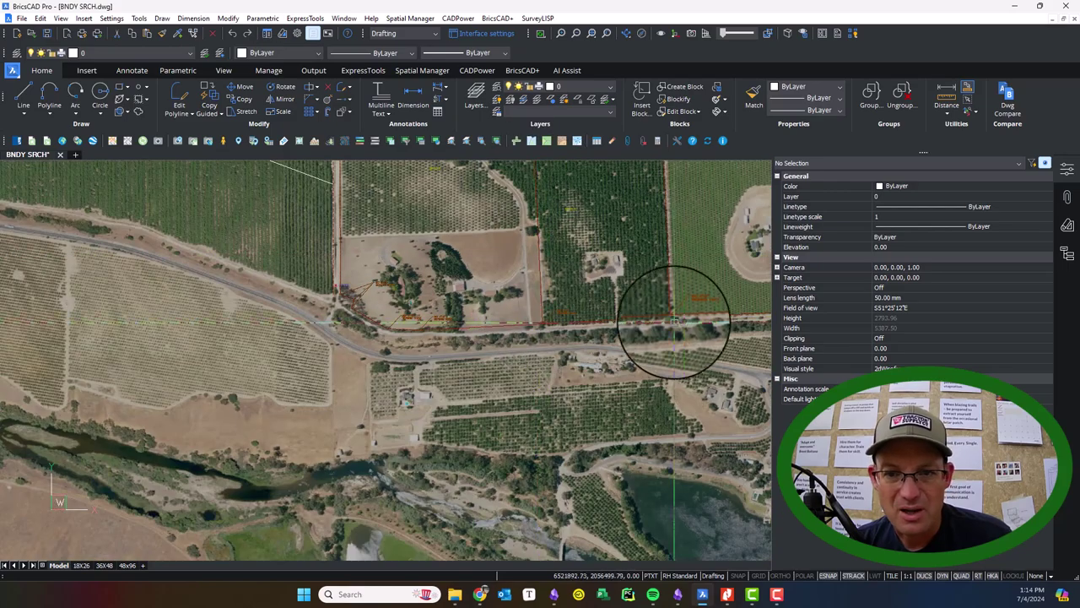
pyautogui.moveTo(674, 322); pyautogui.dragTo(251, 335)
pyautogui.moveTo(586, 323); pyautogui.dragTo(218, 327)
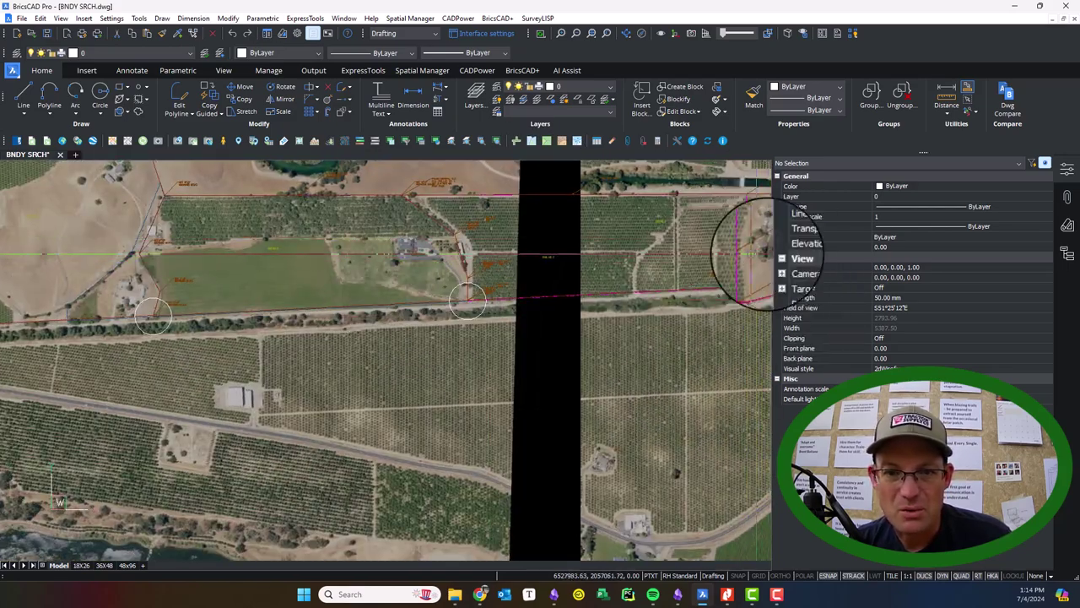
pyautogui.moveTo(614, 288); pyautogui.dragTo(421, 295)
pyautogui.scroll(4, 354, 294)
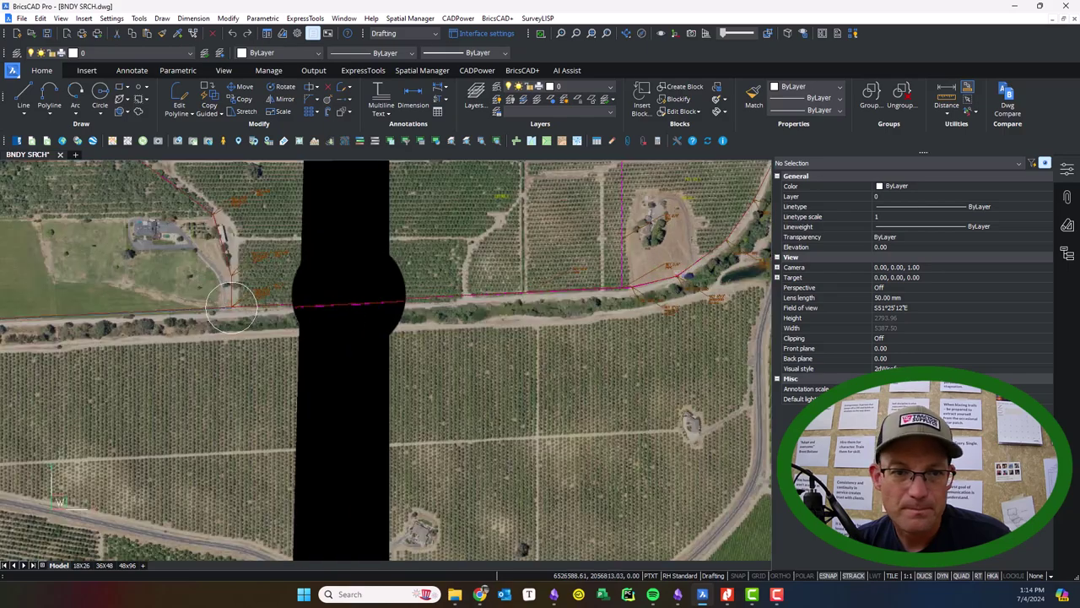
# Step: Examine the record map's fit along the southern boundary from the western search circle east past point 520 and up the road
pyautogui.moveTo(177, 319); pyautogui.dragTo(524, 299)
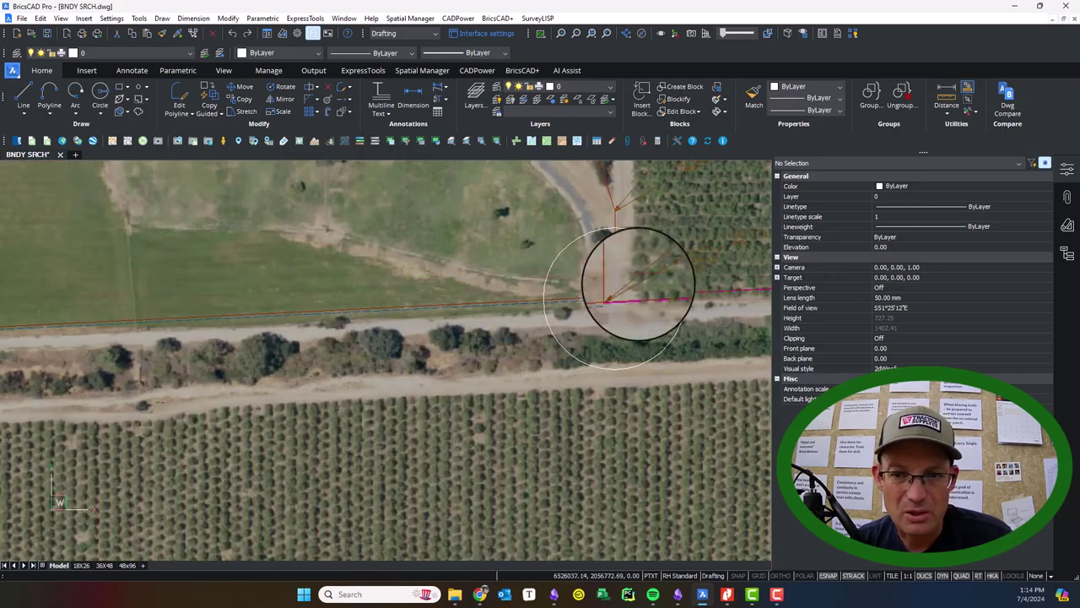
pyautogui.scroll(4, 639, 286)
pyautogui.scroll(2, 524, 349)
pyautogui.scroll(-5, 522, 349)
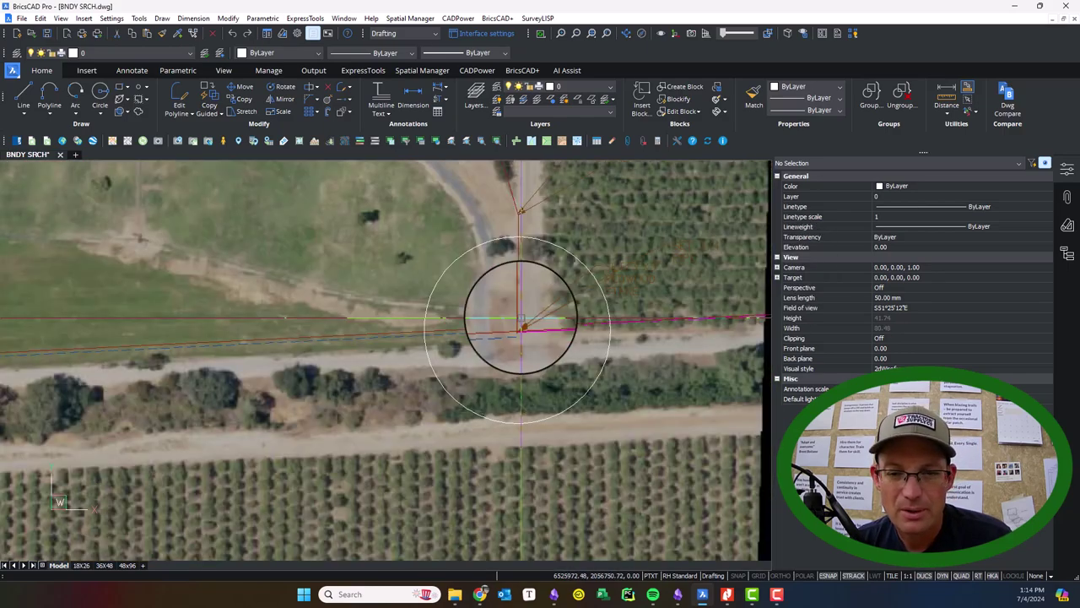
pyautogui.scroll(3, 551, 334)
pyautogui.scroll(5, 550, 333)
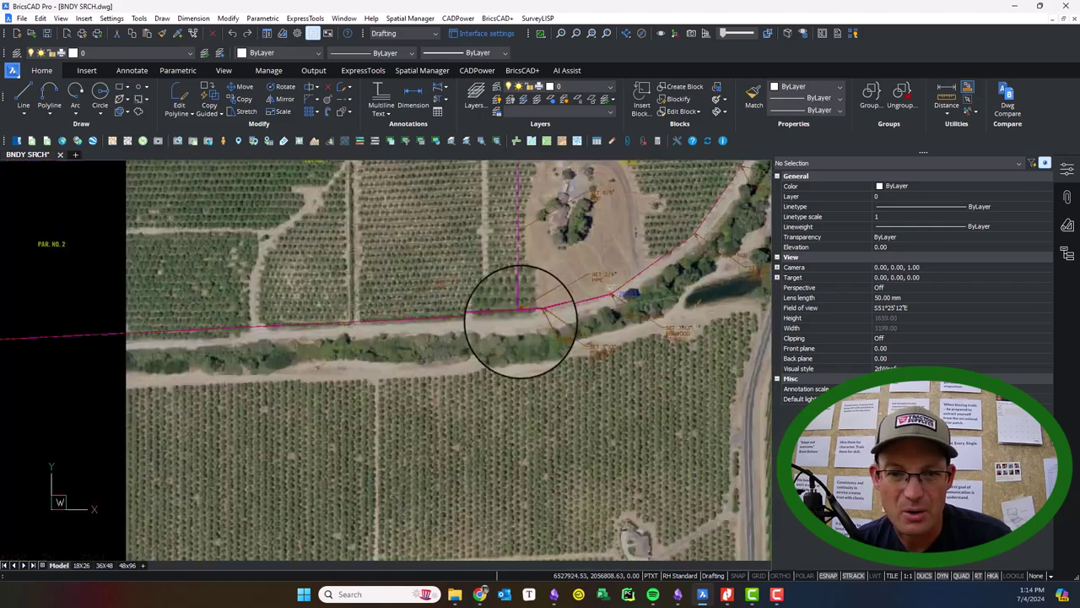
pyautogui.scroll(-5, 571, 285)
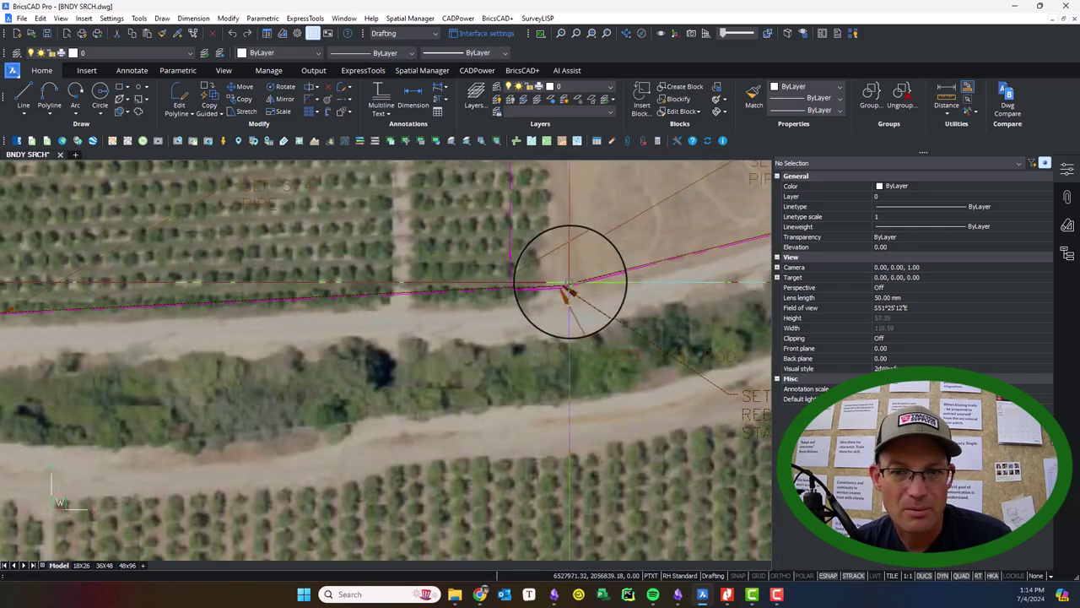
pyautogui.scroll(8, 571, 357)
pyautogui.scroll(5, 581, 296)
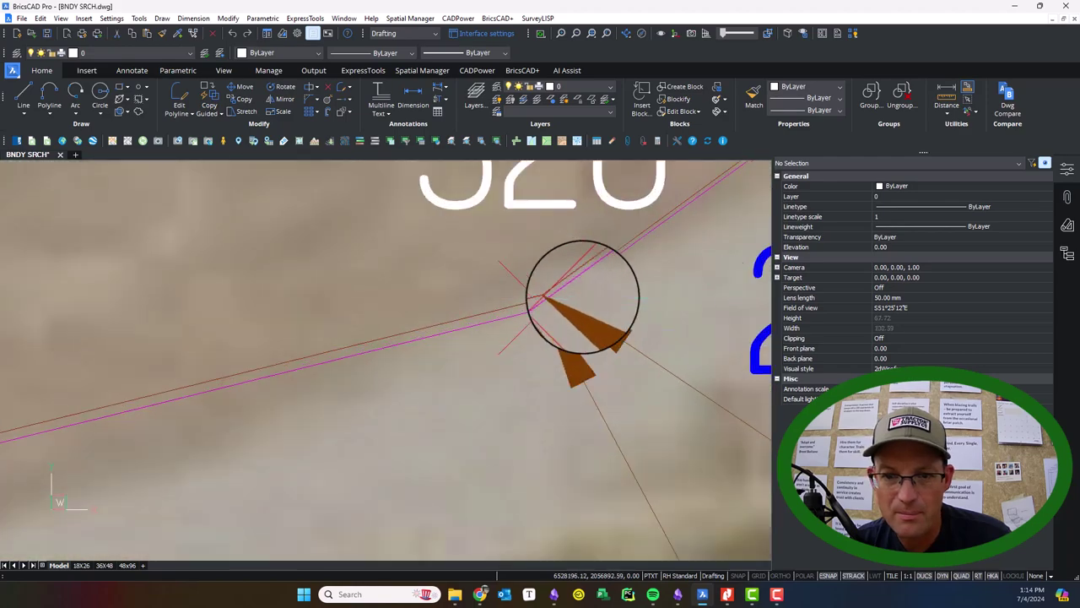
pyautogui.scroll(-10, 581, 297)
pyautogui.moveTo(699, 254); pyautogui.dragTo(548, 381)
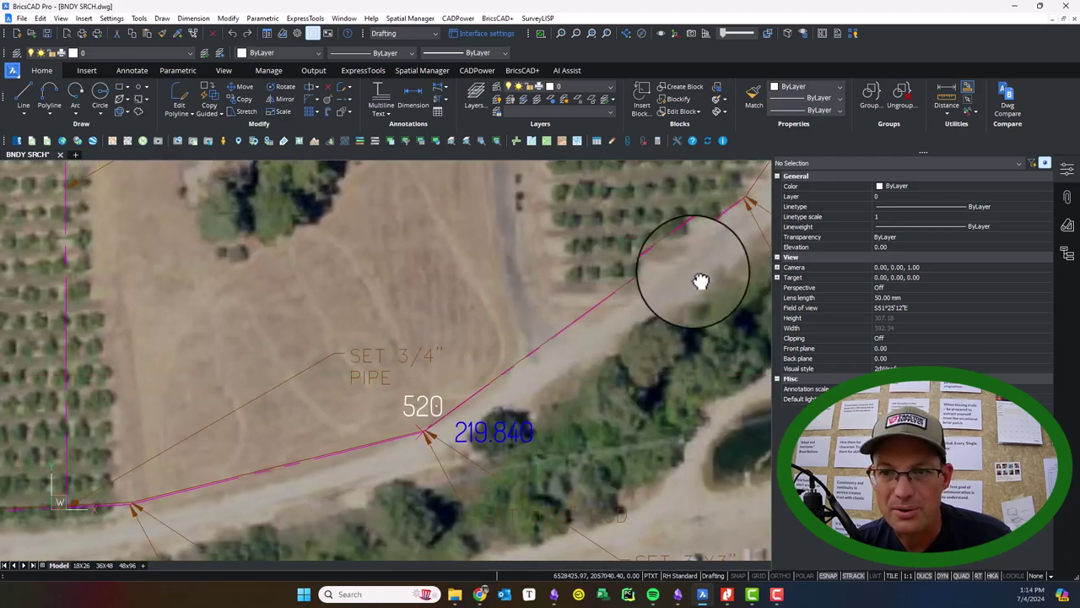
pyautogui.scroll(6, 694, 281)
pyautogui.scroll(-6, 616, 304)
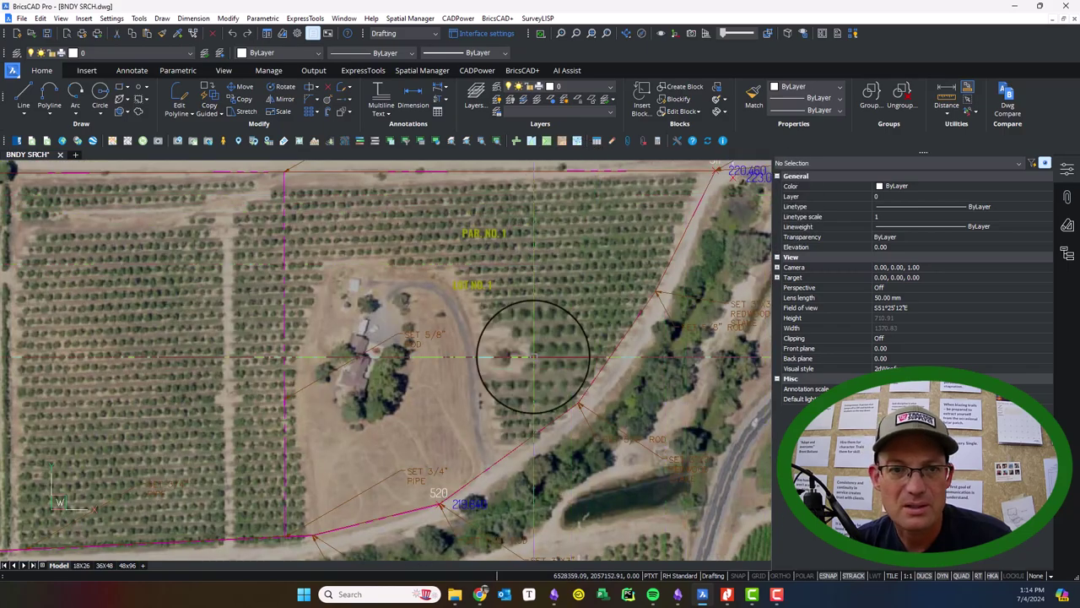
# Step: Select the record map block on the western parcels and open its definition 009M043 for block editing
pyautogui.scroll(-4, 540, 358)
pyautogui.moveTo(187, 310); pyautogui.dragTo(824, 302)
pyautogui.moveTo(298, 345); pyautogui.dragTo(670, 331)
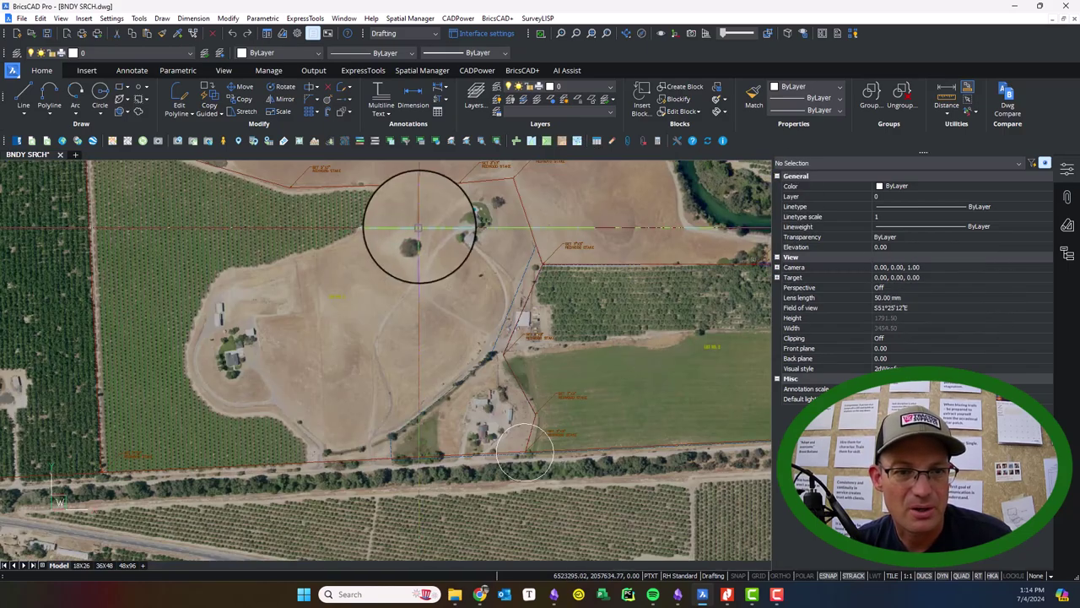
pyautogui.click(426, 184)
pyautogui.rightClick(425, 185)
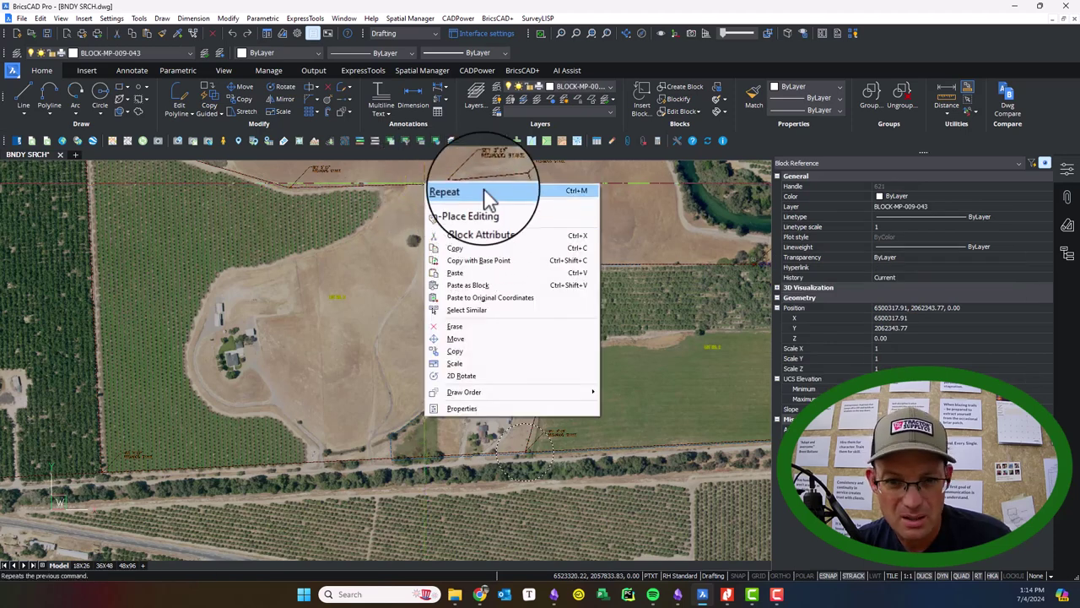
pyautogui.click(430, 190)
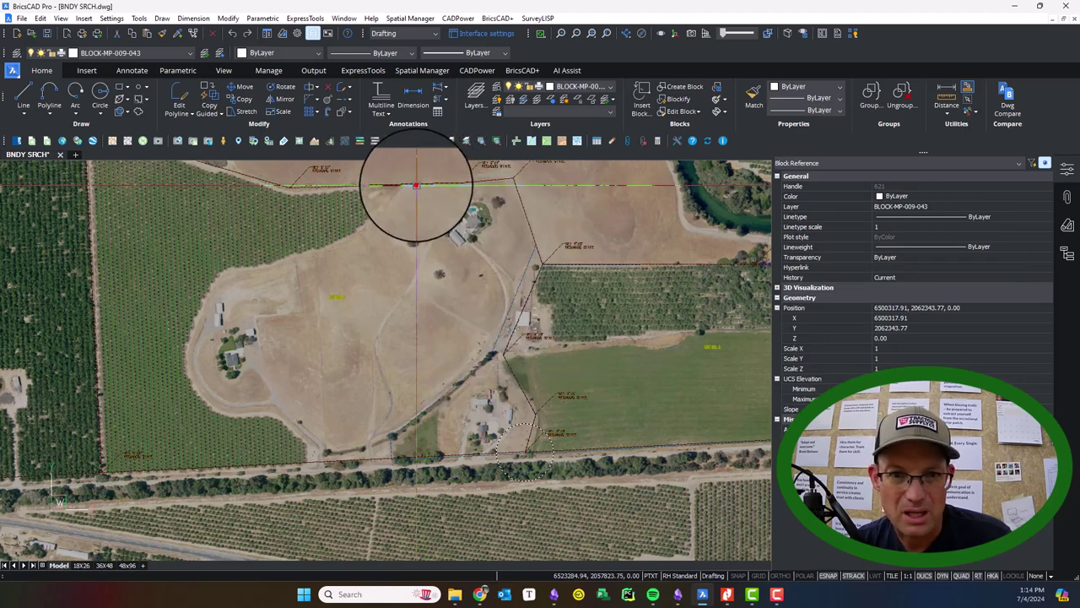
pyautogui.doubleClick(416, 185)
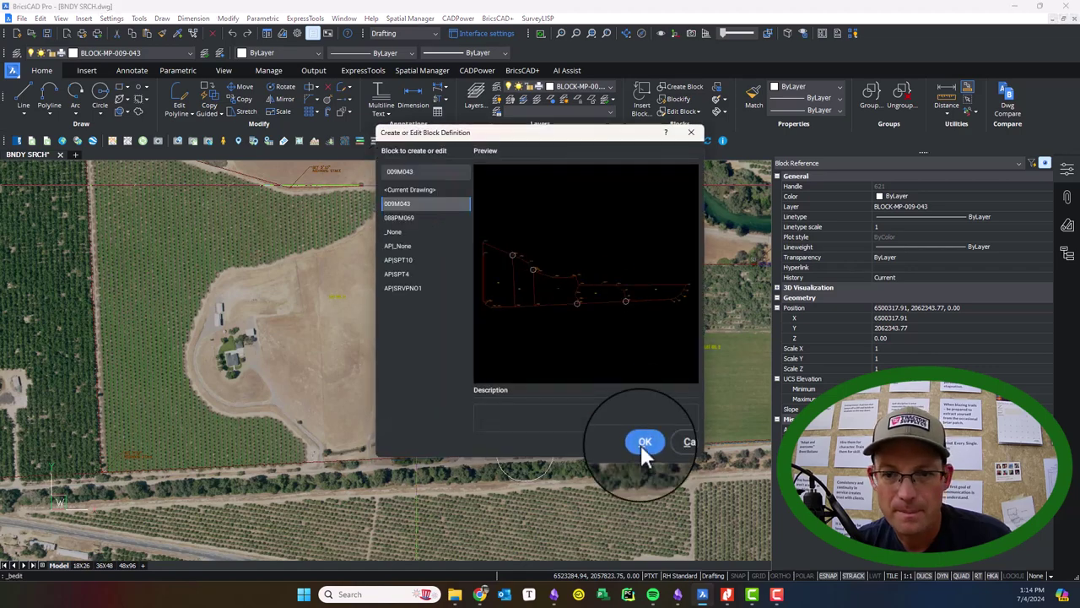
pyautogui.click(643, 449)
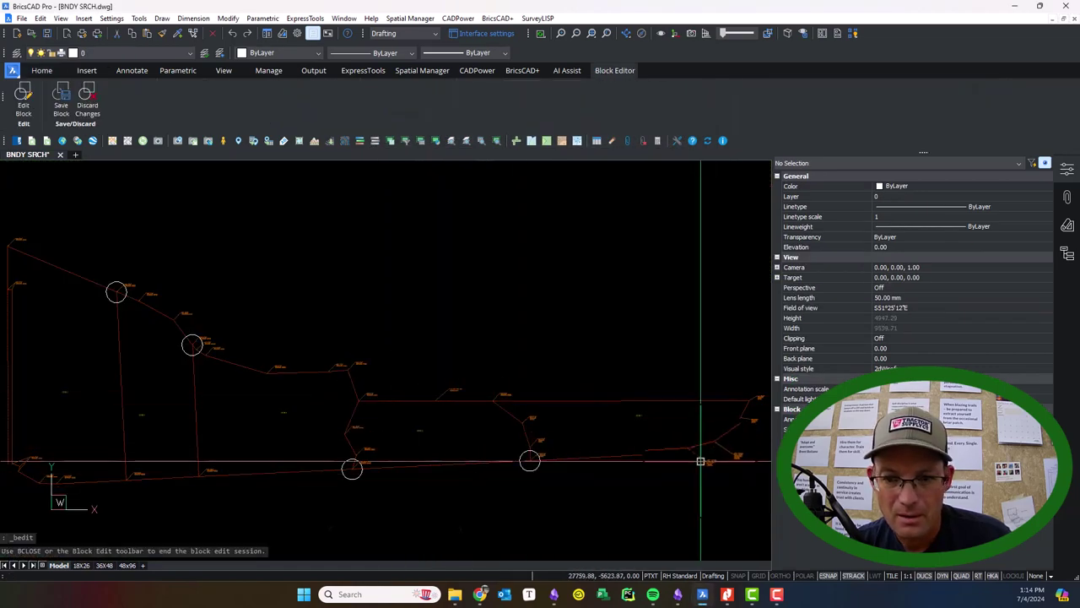
# Step: Select the block's southern boundary lines from between the two southern search circles east to the first bend
pyautogui.moveTo(365, 475); pyautogui.dragTo(460, 384)
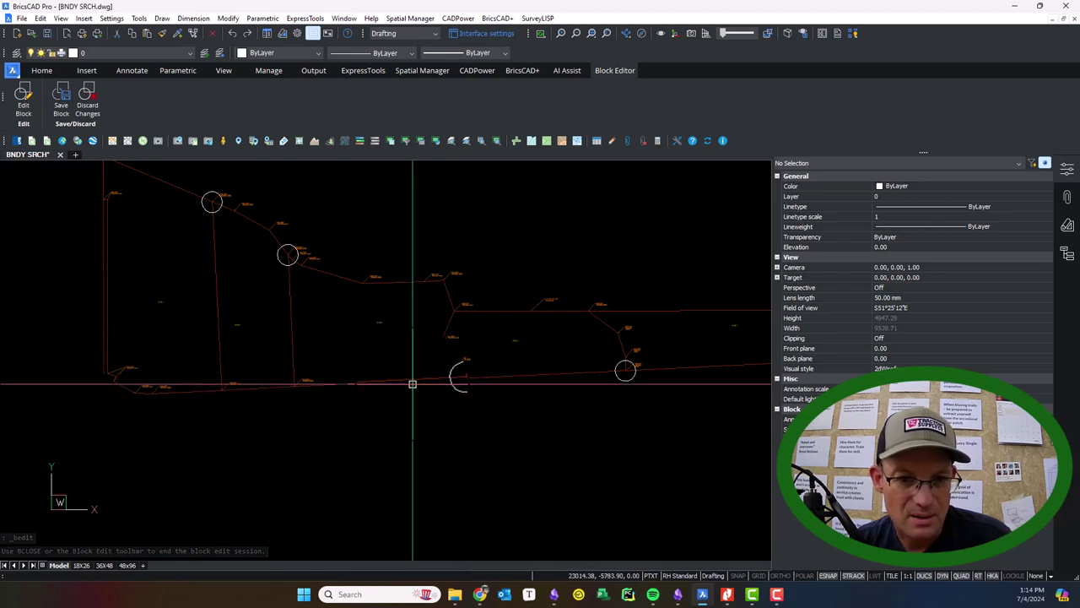
pyautogui.click(522, 392)
pyautogui.click(515, 361)
pyautogui.moveTo(719, 381); pyautogui.dragTo(501, 388)
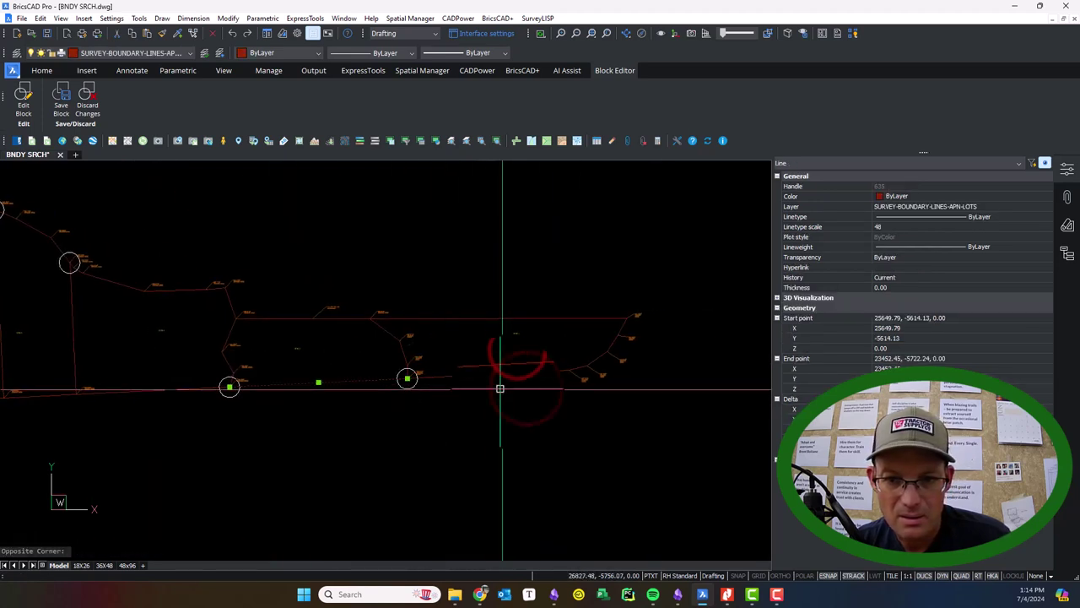
pyautogui.click(510, 391)
pyautogui.scroll(10, 470, 338)
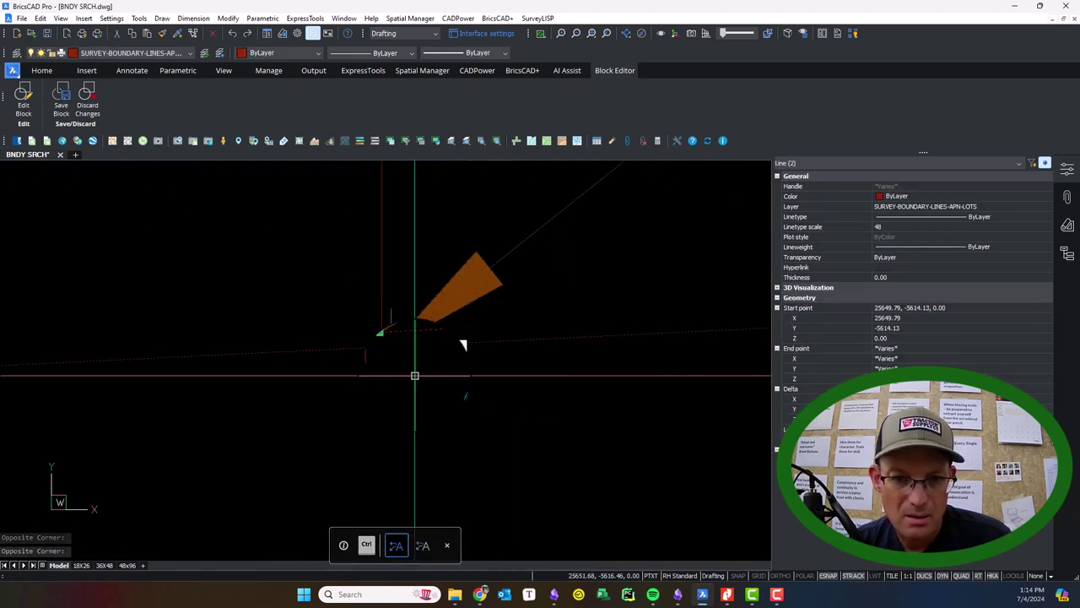
pyautogui.scroll(3, 412, 338)
pyautogui.scroll(-10, 385, 351)
pyautogui.moveTo(596, 369); pyautogui.dragTo(200, 375)
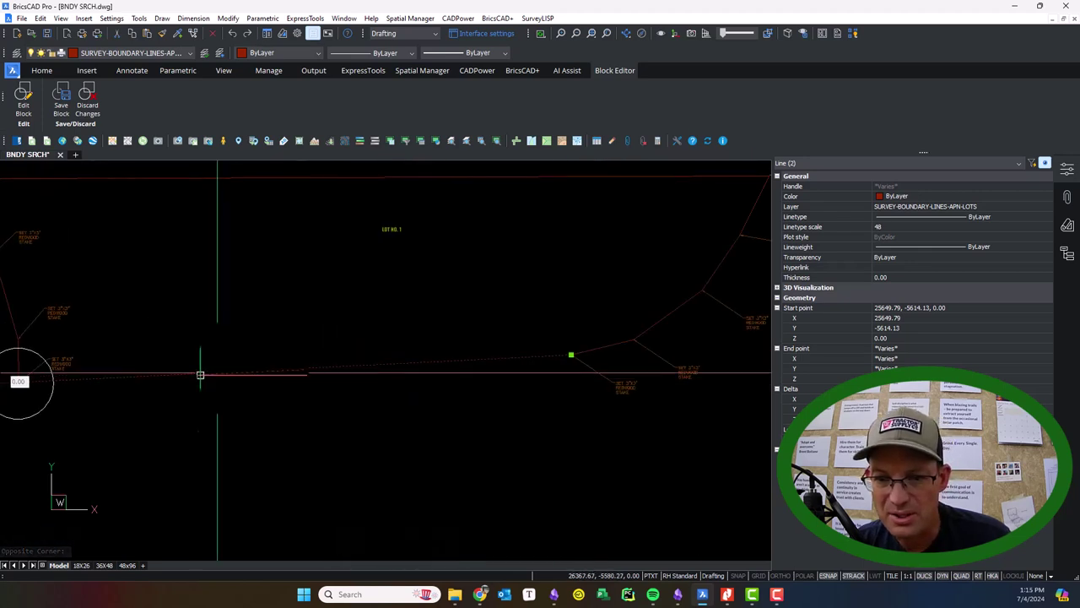
pyautogui.scroll(4, 540, 338)
pyautogui.click(519, 404)
pyautogui.click(466, 375)
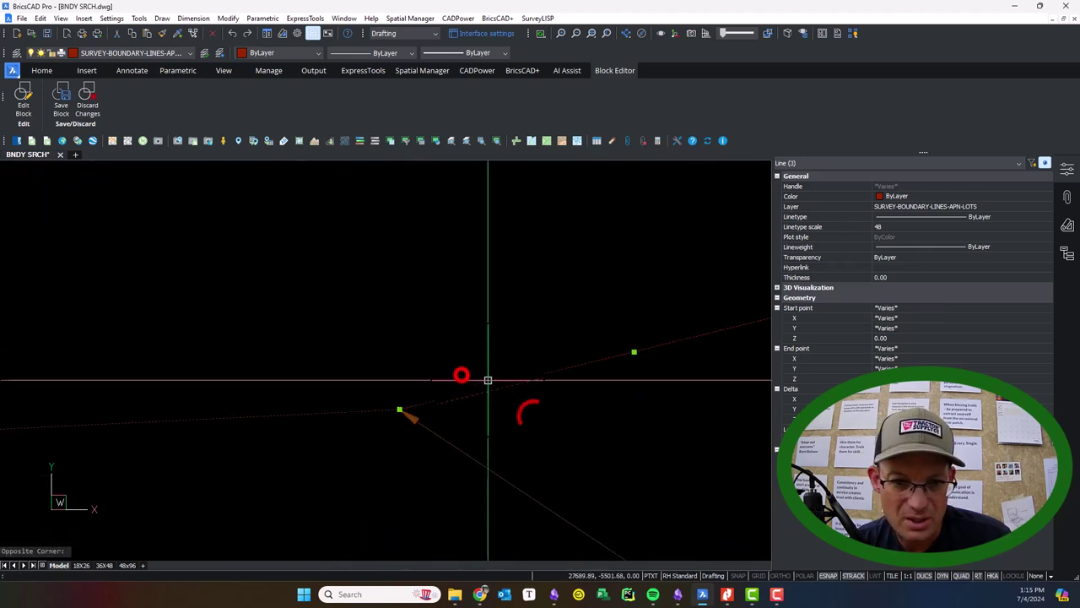
# Step: Add the three remaining boundary lines running northeast to the northeast corner to the selection
pyautogui.scroll(-3, 518, 387)
pyautogui.scroll(2, 633, 361)
pyautogui.click(666, 351)
pyautogui.click(633, 301)
pyautogui.moveTo(716, 361); pyautogui.dragTo(384, 529)
pyautogui.click(585, 319)
pyautogui.click(524, 276)
pyautogui.scroll(4, 534, 342)
pyautogui.scroll(3, 499, 336)
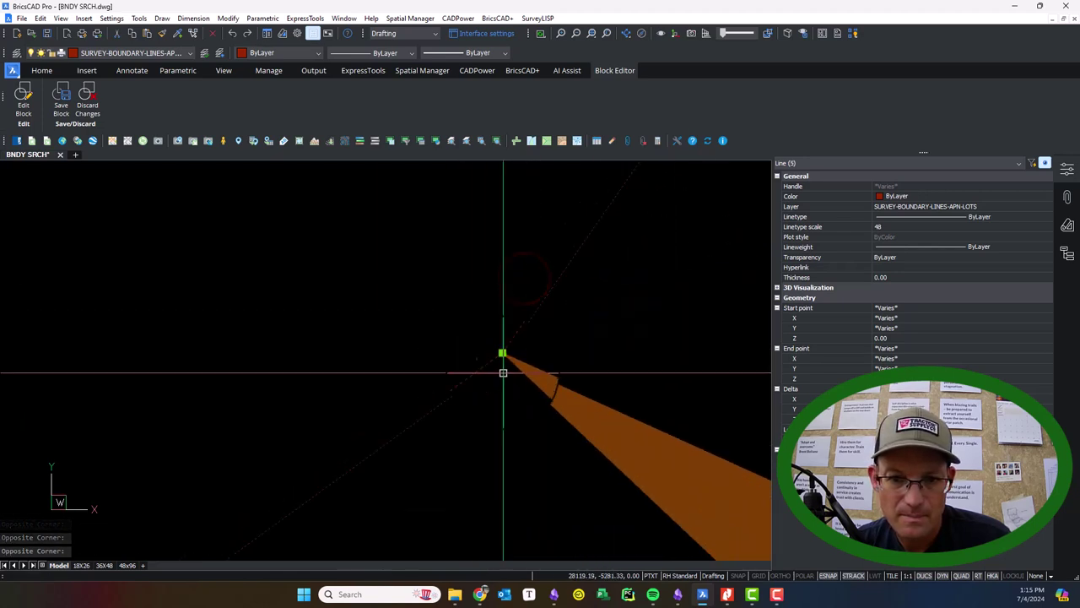
pyautogui.scroll(-5, 502, 366)
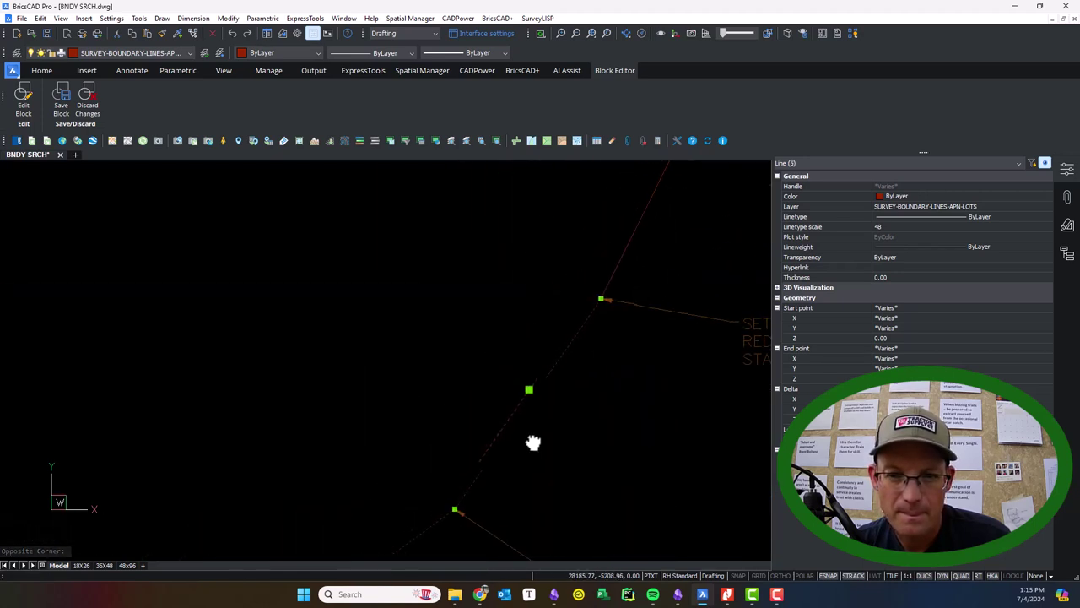
pyautogui.moveTo(533, 442); pyautogui.dragTo(521, 446)
pyautogui.moveTo(634, 330); pyautogui.dragTo(603, 450)
pyautogui.click(688, 341)
pyautogui.click(587, 304)
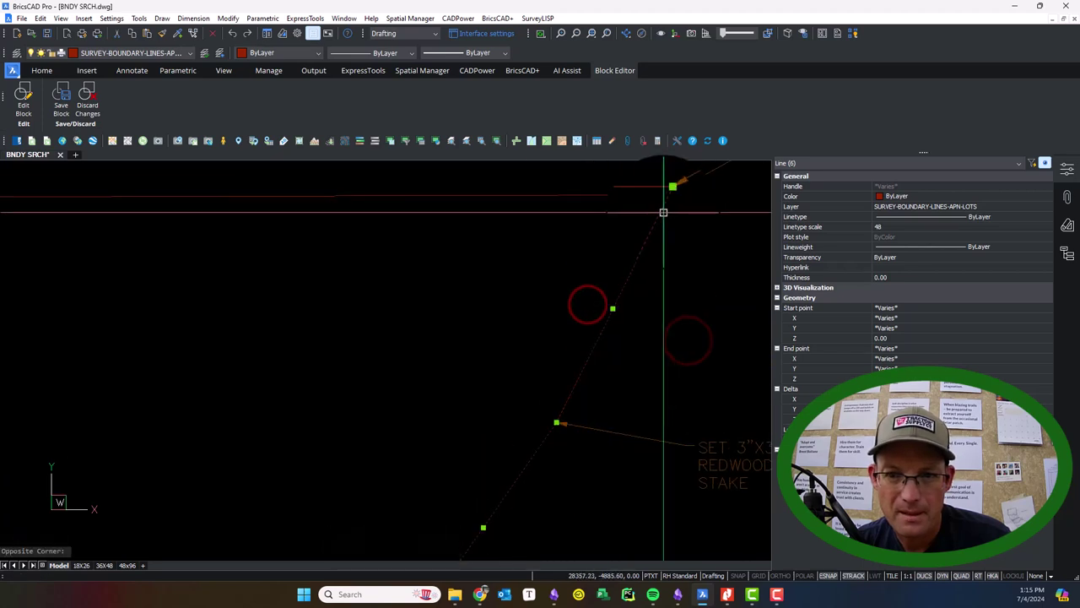
# Step: Add the southern line west of the western search circle, inspect the line ends at its stake corner, and clear the selection
pyautogui.scroll(2, 675, 183)
pyautogui.scroll(-6, 675, 203)
pyautogui.moveTo(156, 297); pyautogui.dragTo(513, 259)
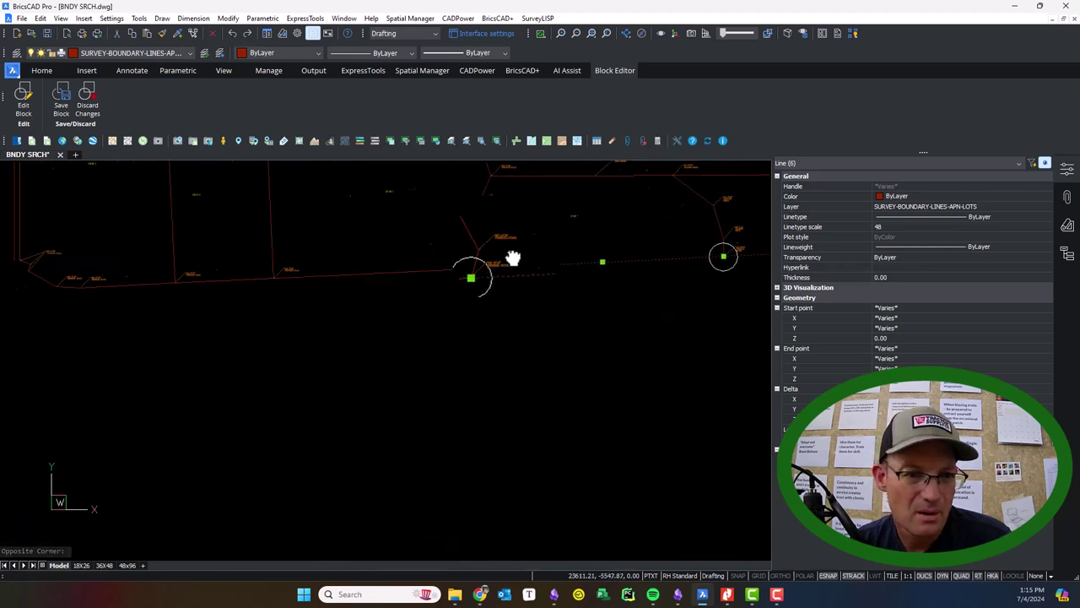
pyautogui.scroll(5, 498, 257)
pyautogui.click(563, 322)
pyautogui.click(467, 270)
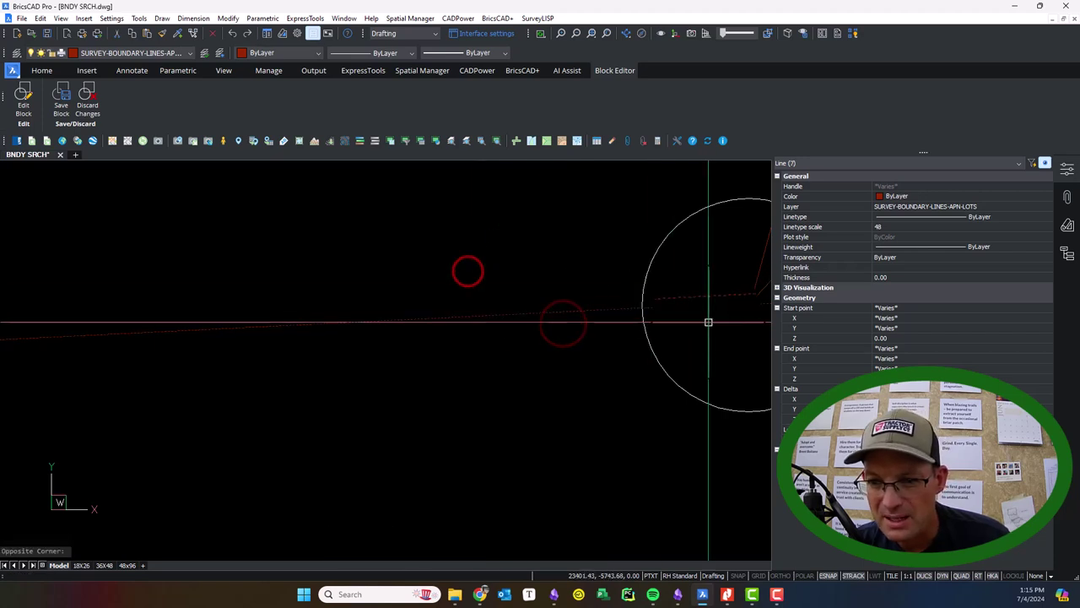
pyautogui.scroll(2, 715, 322)
pyautogui.moveTo(721, 323); pyautogui.dragTo(521, 317)
pyautogui.scroll(5, 561, 290)
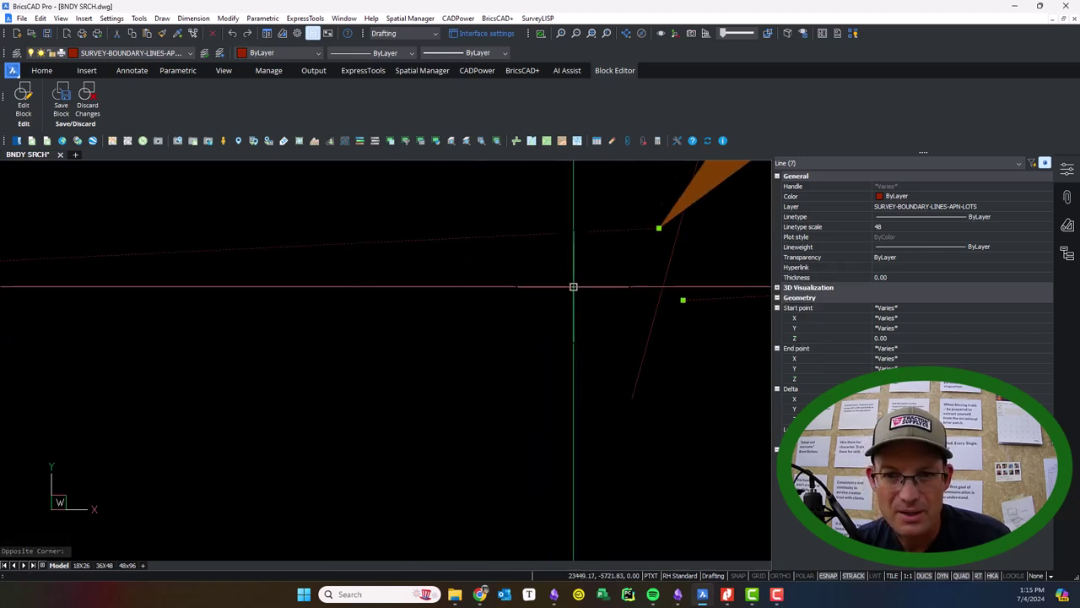
pyautogui.press('Escape')
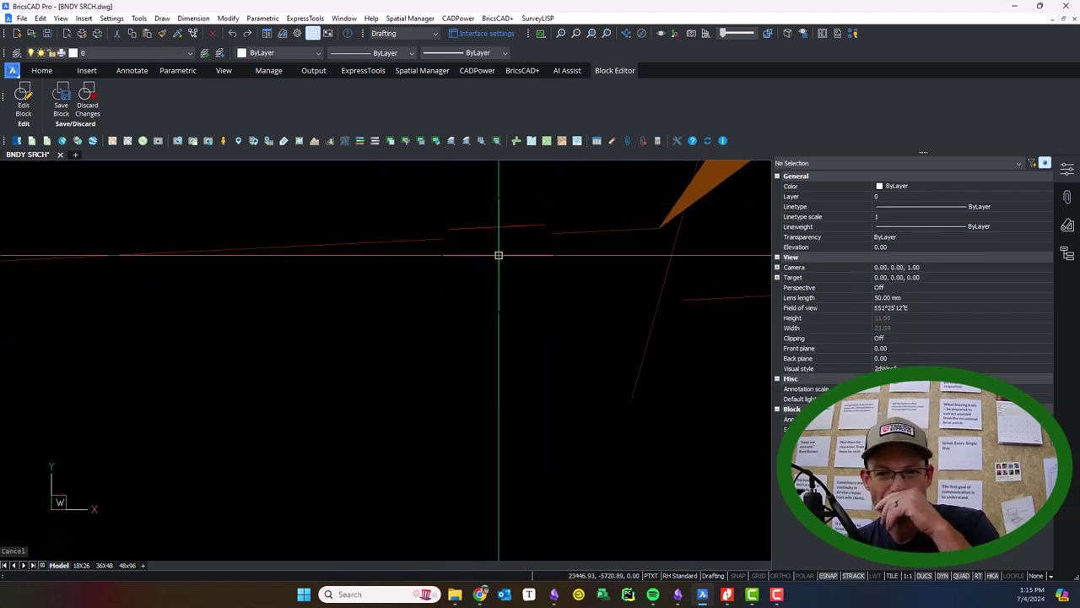
# Step: Try to move the southern boundary lines west of the stake corner, collecting segments out to the southwest bend
pyautogui.scroll(-2, 498, 256)
pyautogui.scroll(1, 602, 293)
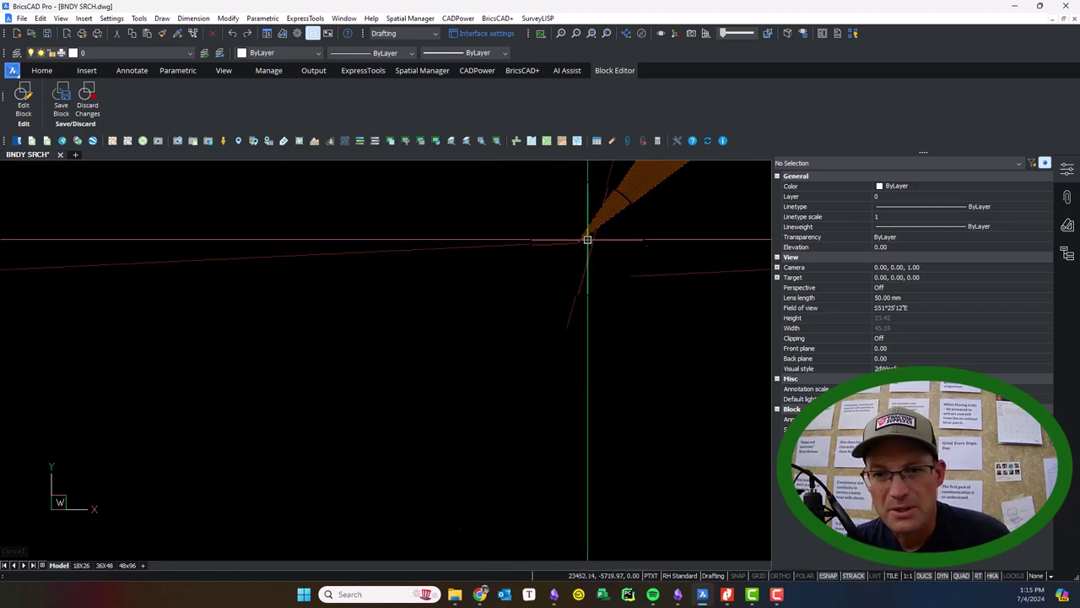
pyautogui.click(492, 270)
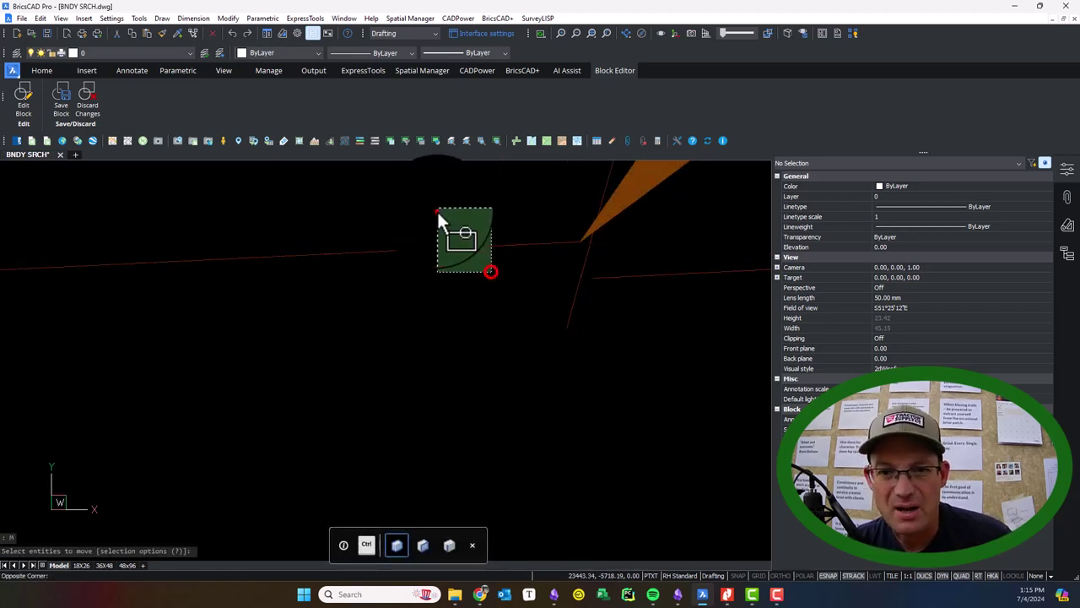
pyautogui.click(437, 211)
pyautogui.scroll(-2, 430, 227)
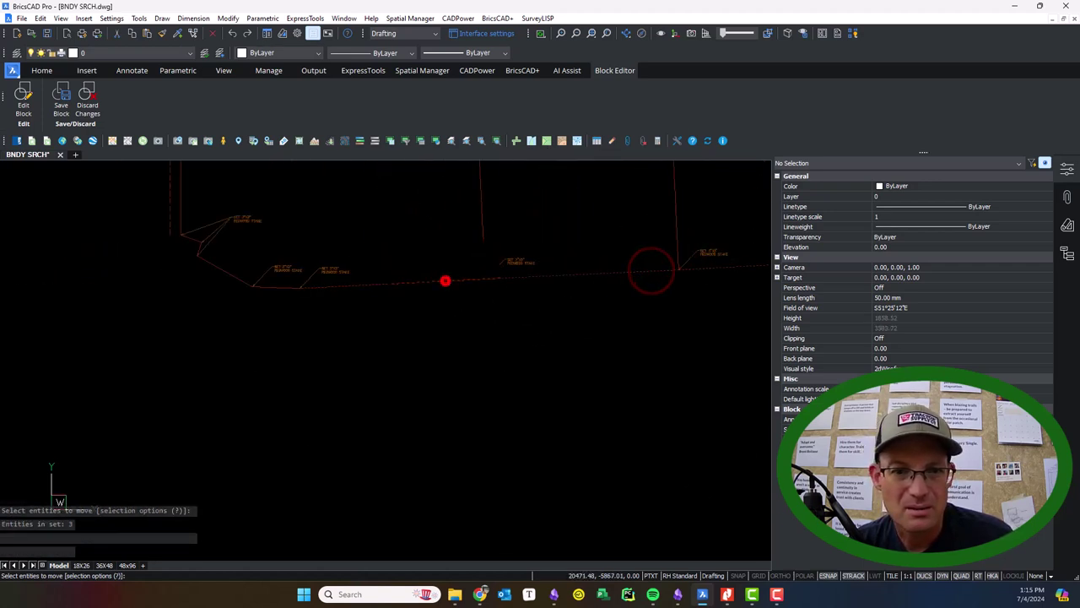
pyautogui.click(291, 268)
pyautogui.click(261, 256)
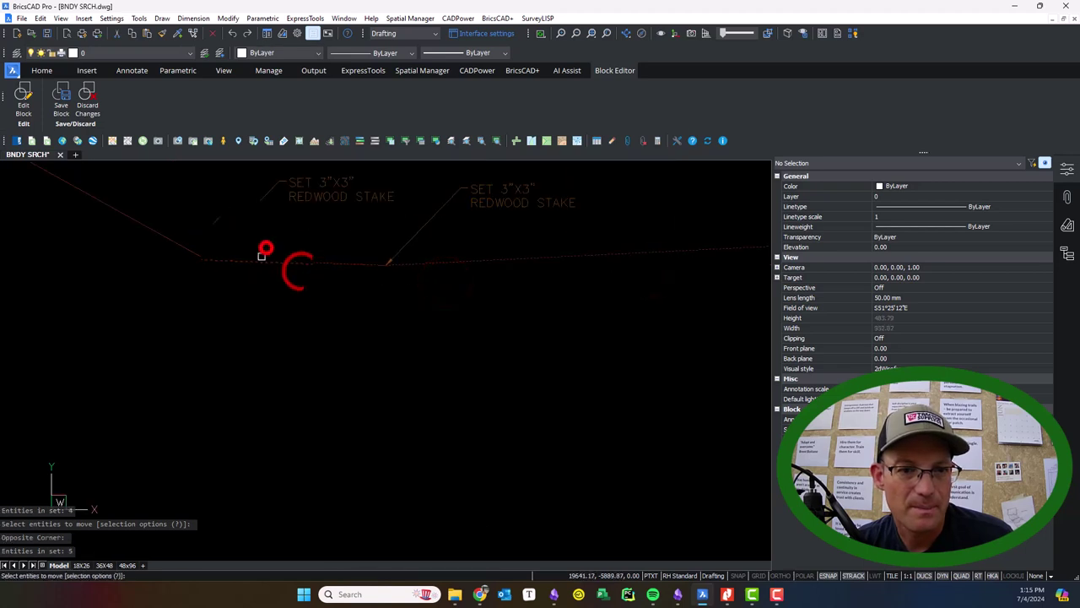
pyautogui.click(150, 229)
pyautogui.click(90, 234)
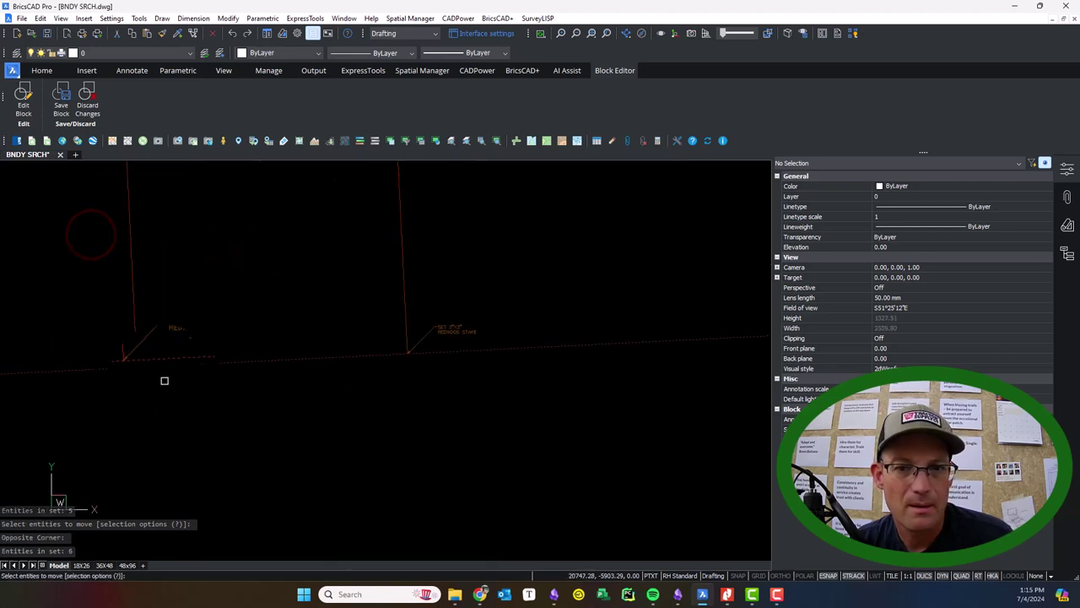
pyautogui.press('Escape')
# Step: Examine how the southern boundary lines meet the redwood stake corners inside the two search circles
pyautogui.moveTo(656, 374); pyautogui.dragTo(244, 350)
pyautogui.moveTo(580, 353); pyautogui.dragTo(307, 376)
pyautogui.scroll(-4, 497, 312)
pyautogui.moveTo(568, 331); pyautogui.dragTo(449, 339)
pyautogui.scroll(8, 422, 317)
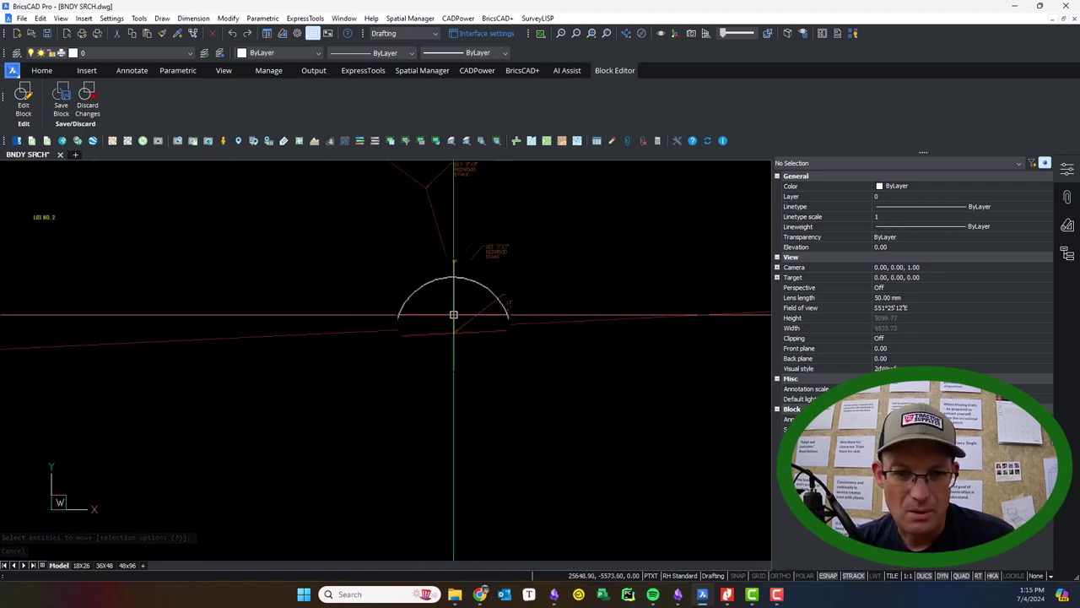
pyautogui.scroll(-3, 344, 239)
pyautogui.scroll(2, 330, 225)
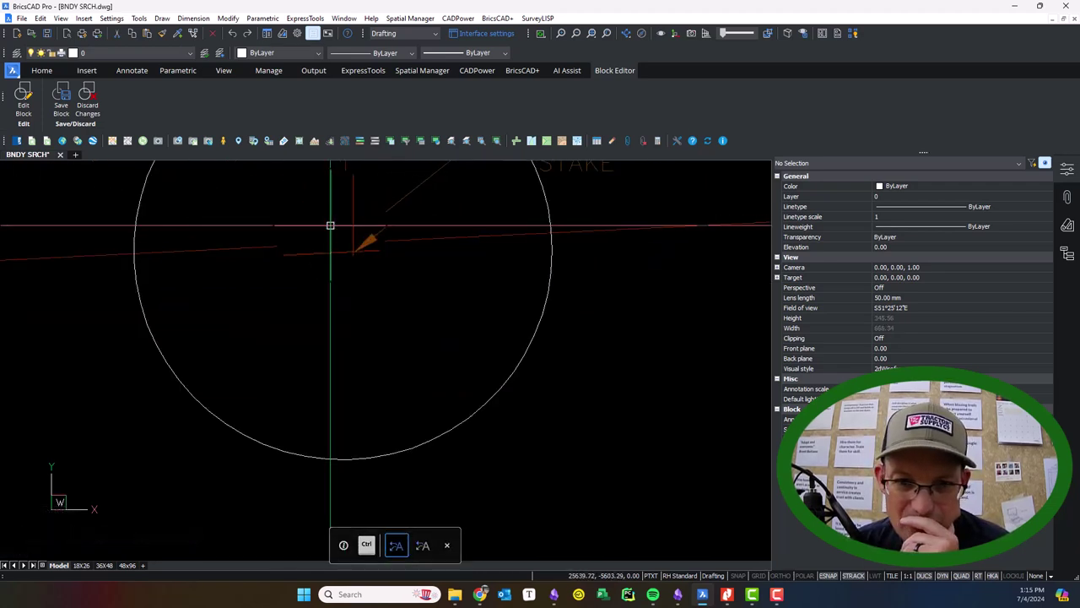
pyautogui.scroll(-5, 442, 295)
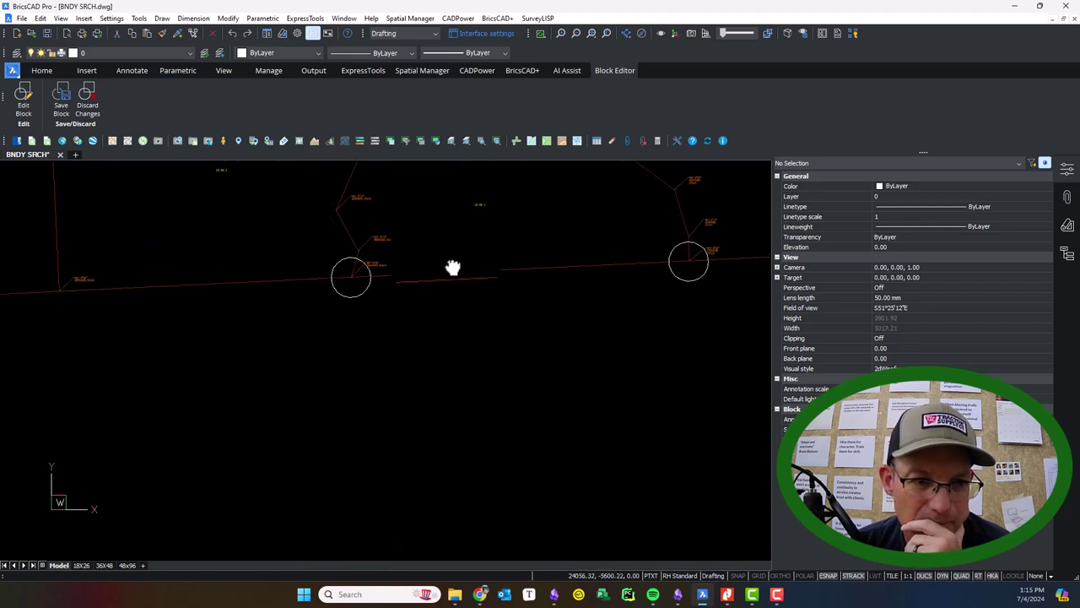
pyautogui.scroll(6, 332, 280)
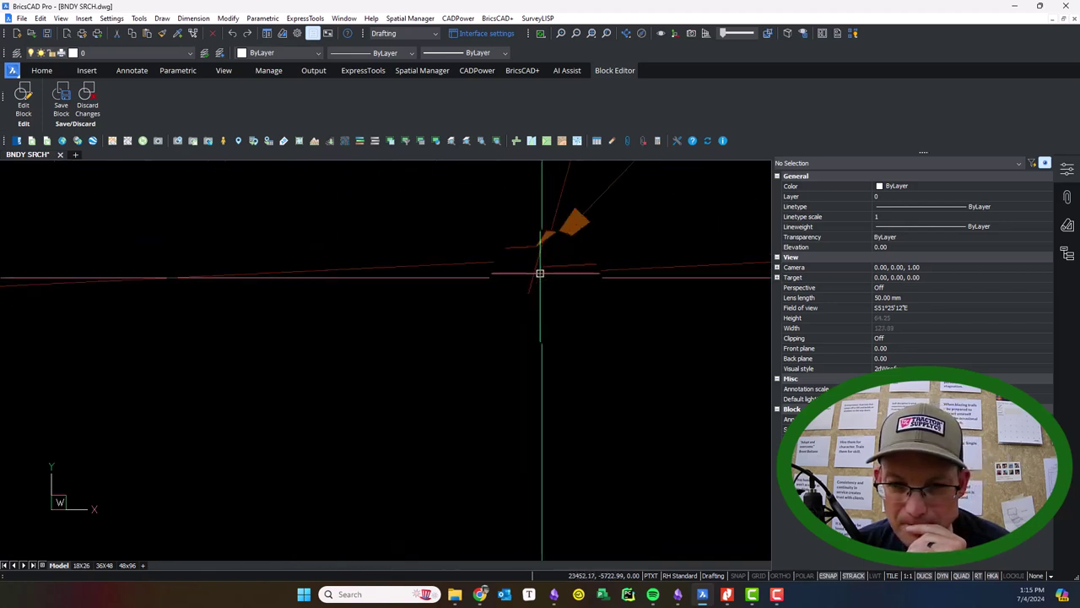
pyautogui.scroll(-6, 568, 225)
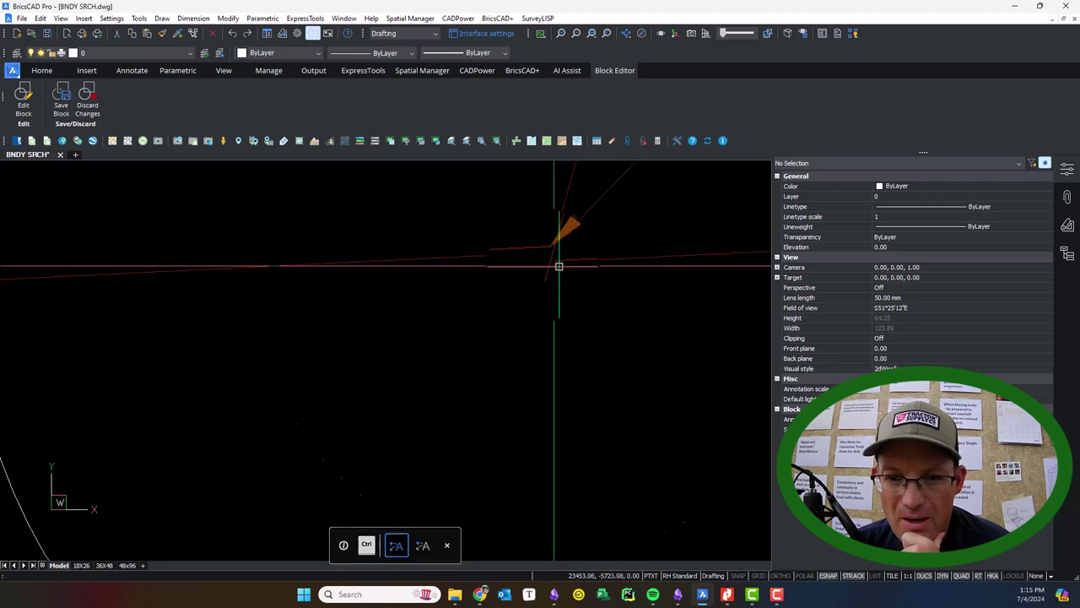
pyautogui.scroll(3, 553, 268)
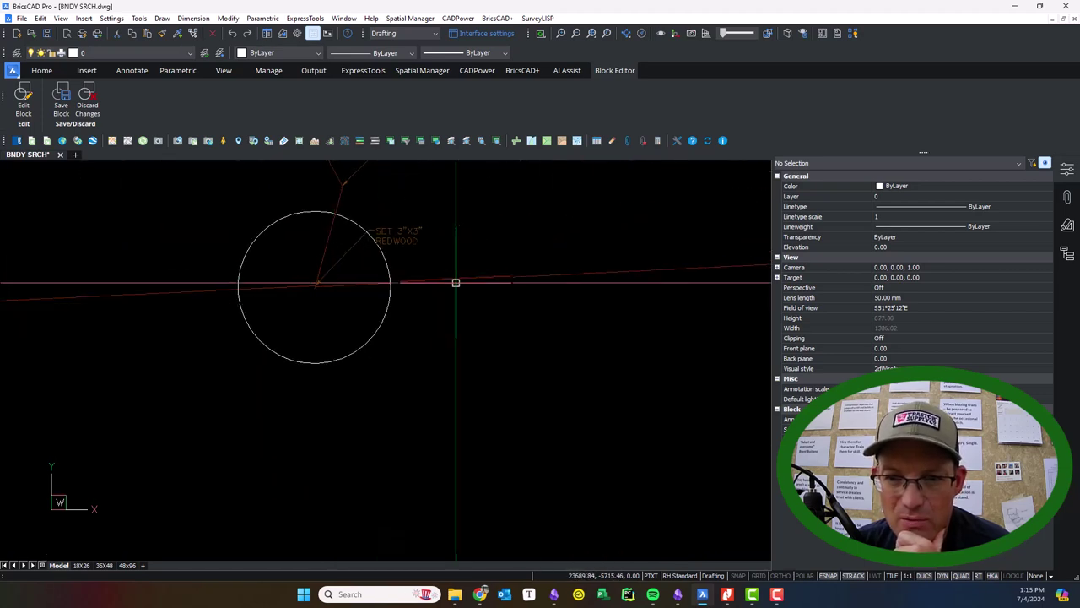
# Step: Examine the southern boundary lines from the western search circle's stake corner to the stakes at the east end
pyautogui.scroll(-5, 656, 283)
pyautogui.scroll(5, 345, 304)
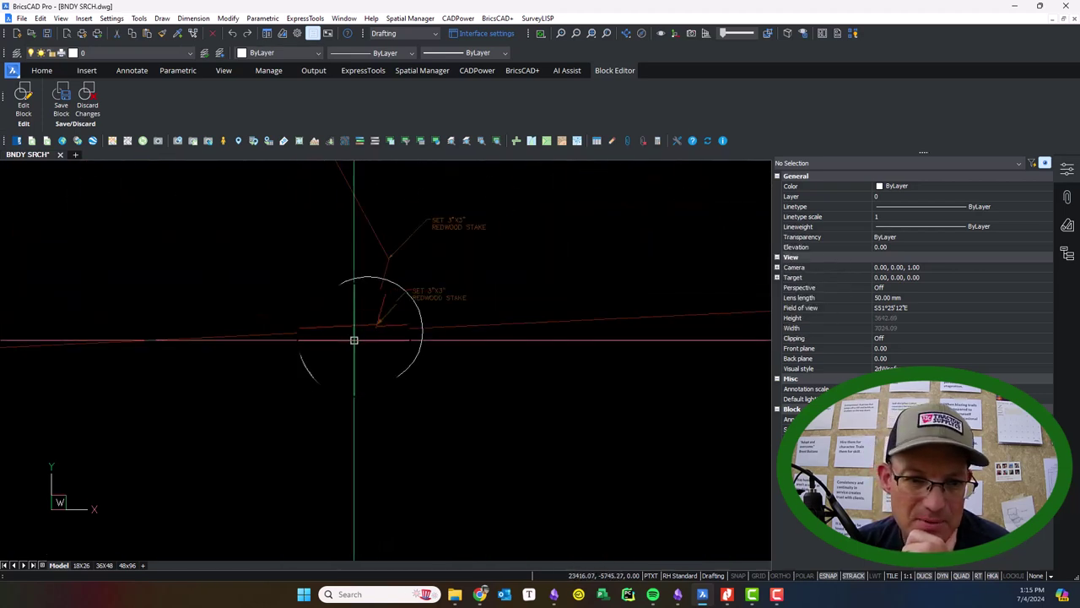
pyautogui.scroll(-6, 433, 326)
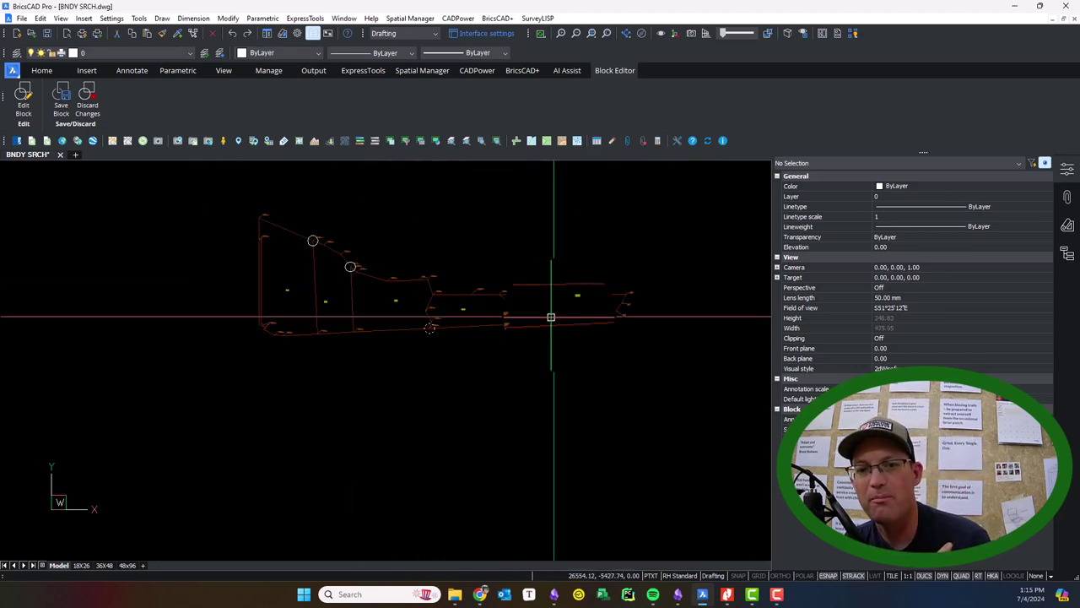
pyautogui.scroll(5, 588, 323)
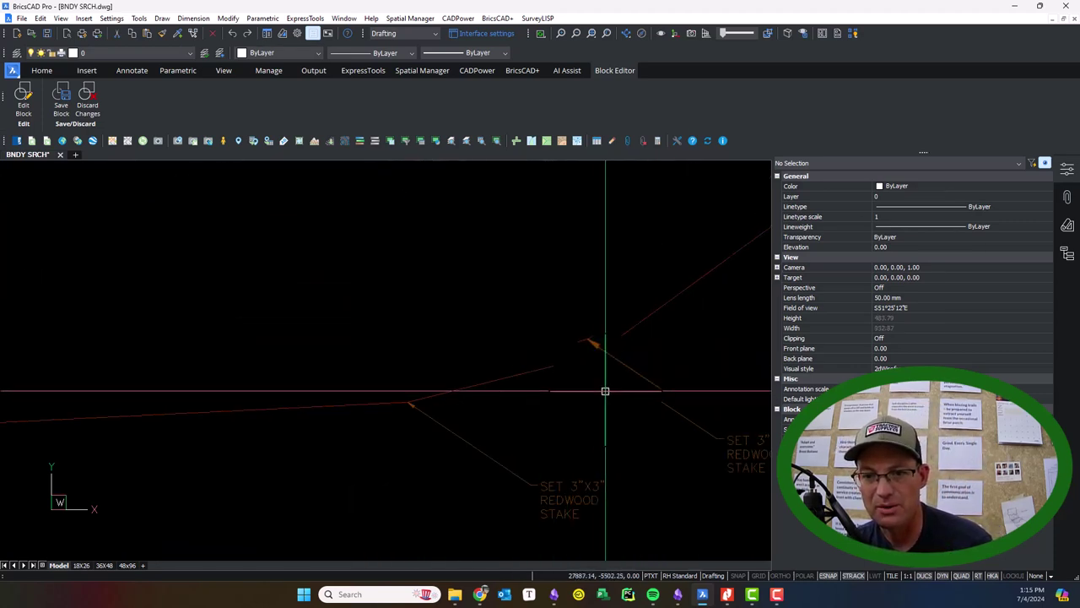
pyautogui.scroll(-5, 606, 372)
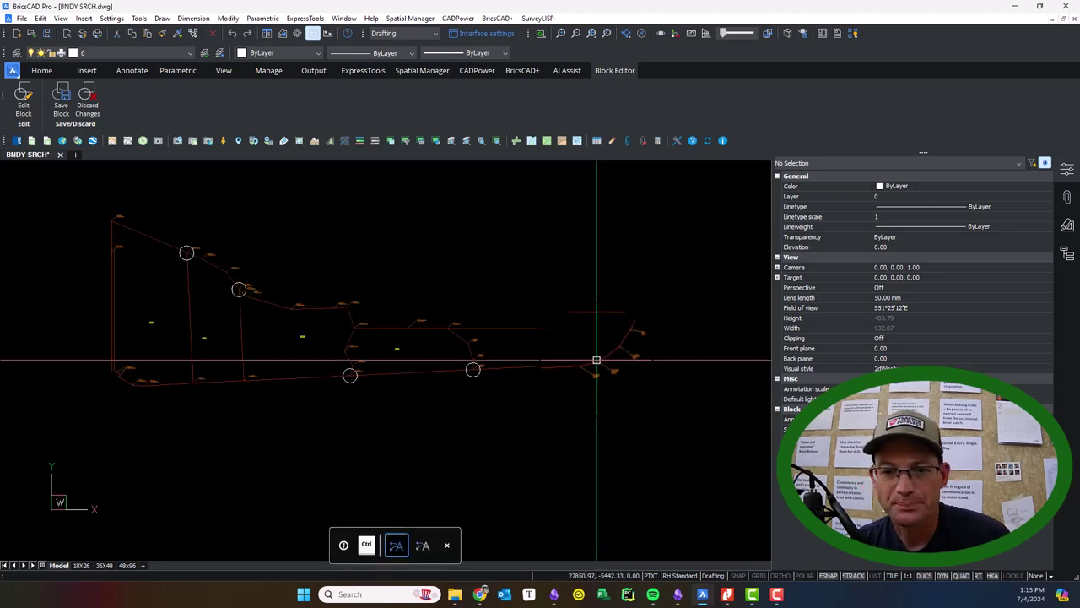
pyautogui.scroll(5, 496, 344)
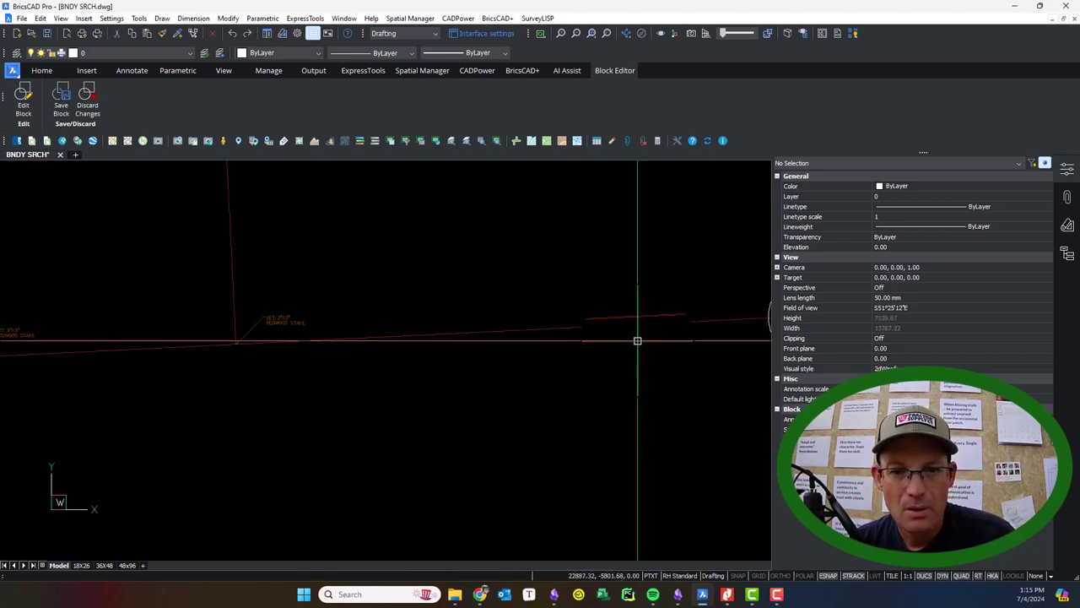
# Step: Select the seven boundary lines for moving, from west of the western southern search circle around to the southwest stake corner
pyautogui.scroll(-2, 574, 346)
pyautogui.click(545, 349)
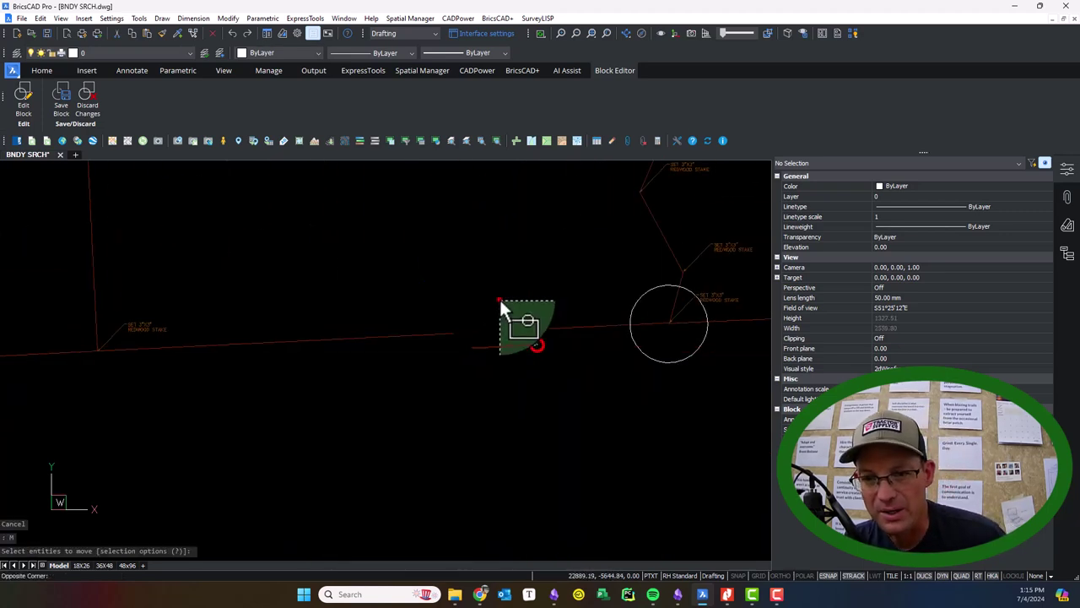
pyautogui.click(502, 303)
pyautogui.scroll(-3, 502, 304)
pyautogui.scroll(2, 270, 330)
pyautogui.click(616, 351)
pyautogui.click(597, 281)
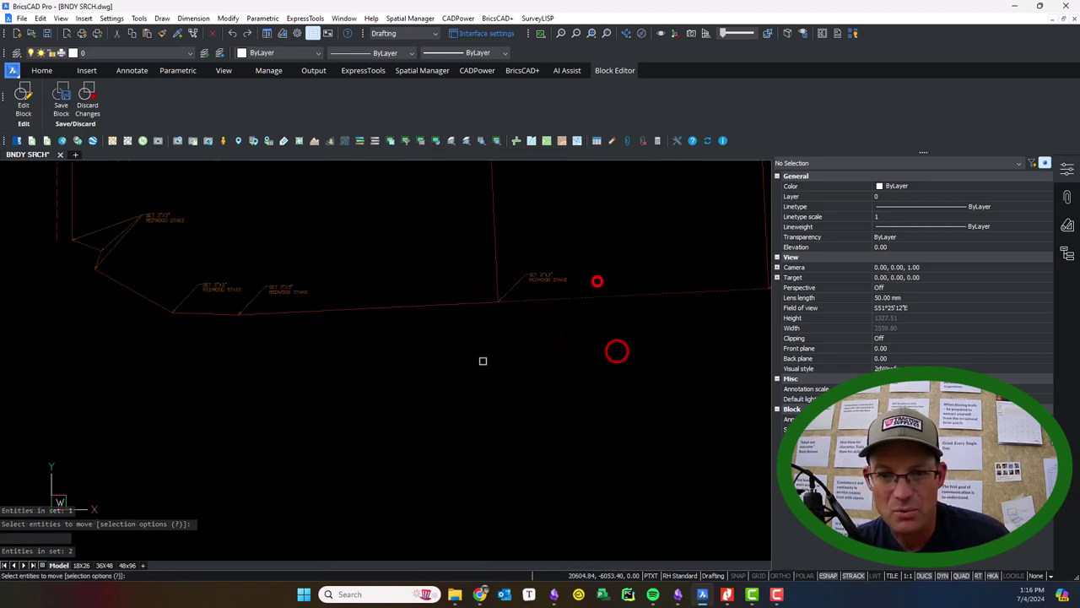
pyautogui.click(404, 377)
pyautogui.click(371, 286)
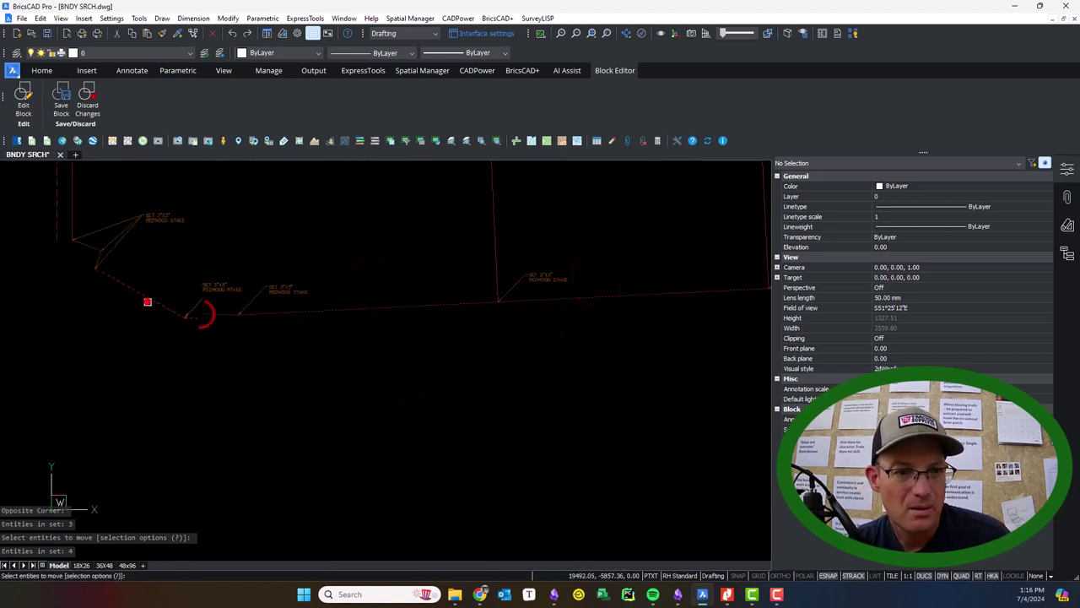
pyautogui.click(147, 301)
pyautogui.scroll(4, 147, 301)
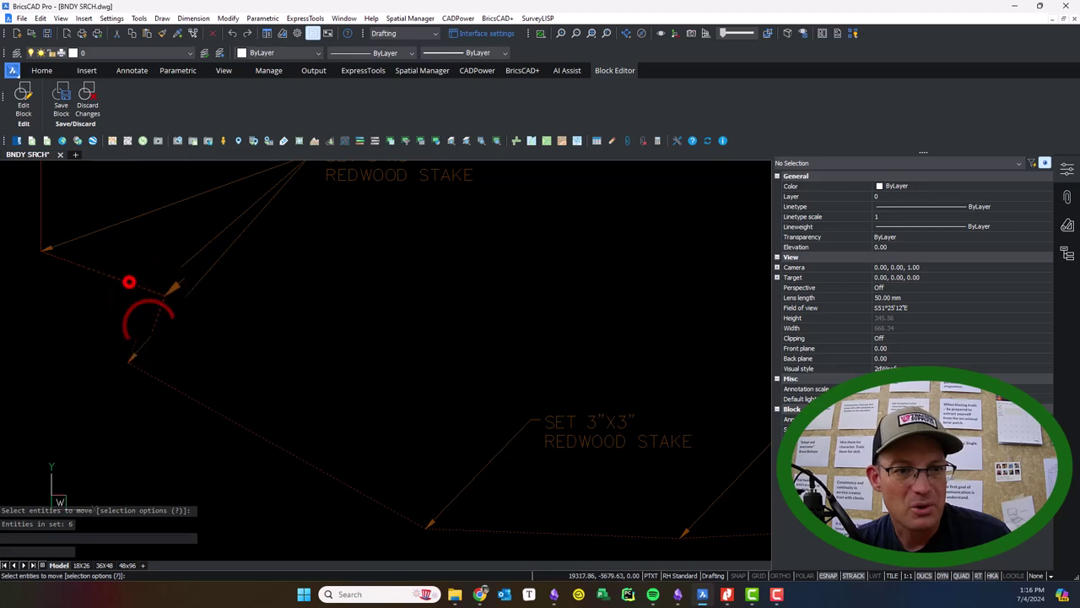
pyautogui.press('Return')
# Step: Move the selected lines from their east end at the redwood stake corner to the end of the adjoining eastern line
pyautogui.scroll(-12, 238, 266)
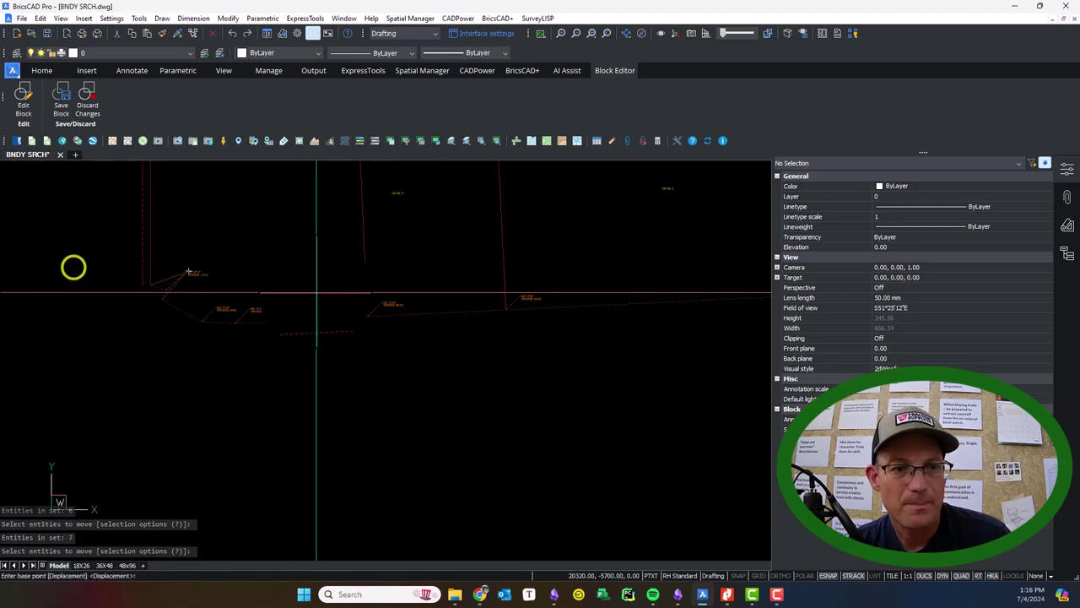
pyautogui.scroll(6, 550, 290)
pyautogui.scroll(10, 119, 323)
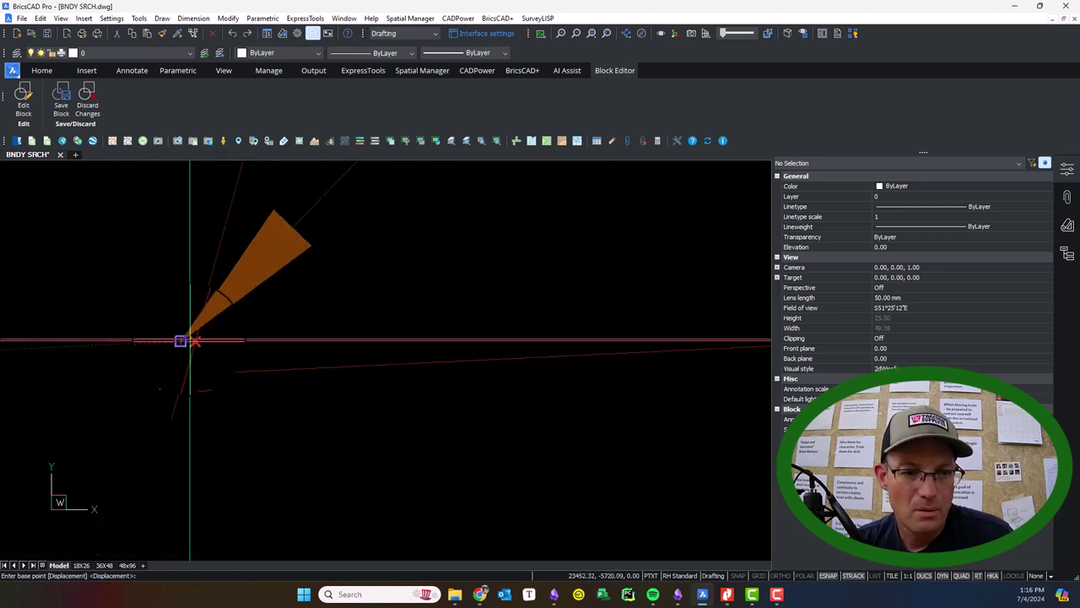
pyautogui.click(191, 339)
pyautogui.click(192, 375)
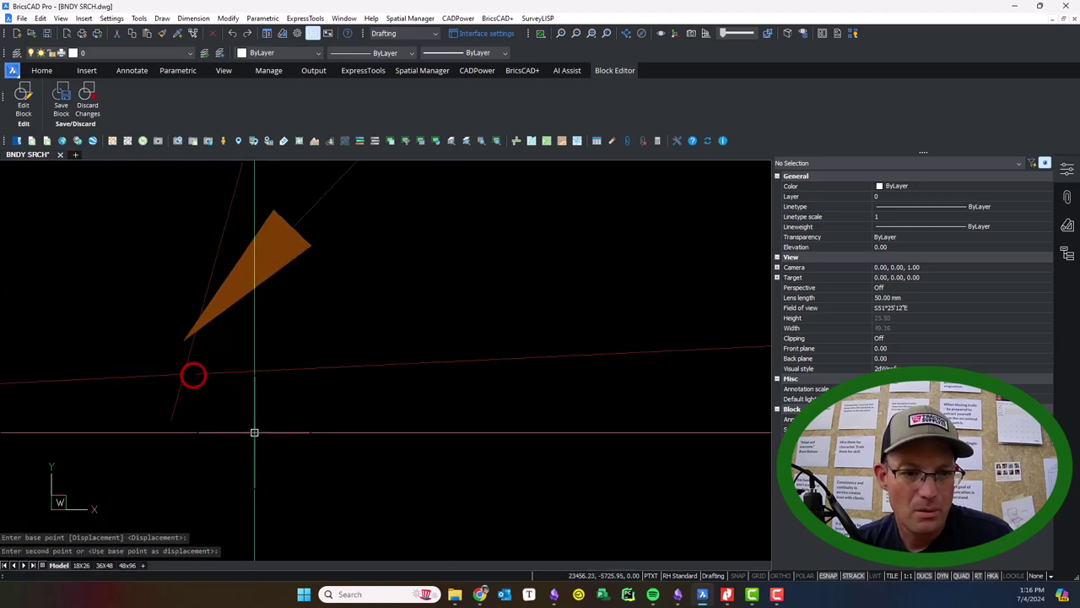
# Step: Move the previous selection again so its east end closes onto the adjoining southern line at the stake corner
pyautogui.write('M')
pyautogui.press('Return')
pyautogui.write('P')
pyautogui.press('Return')
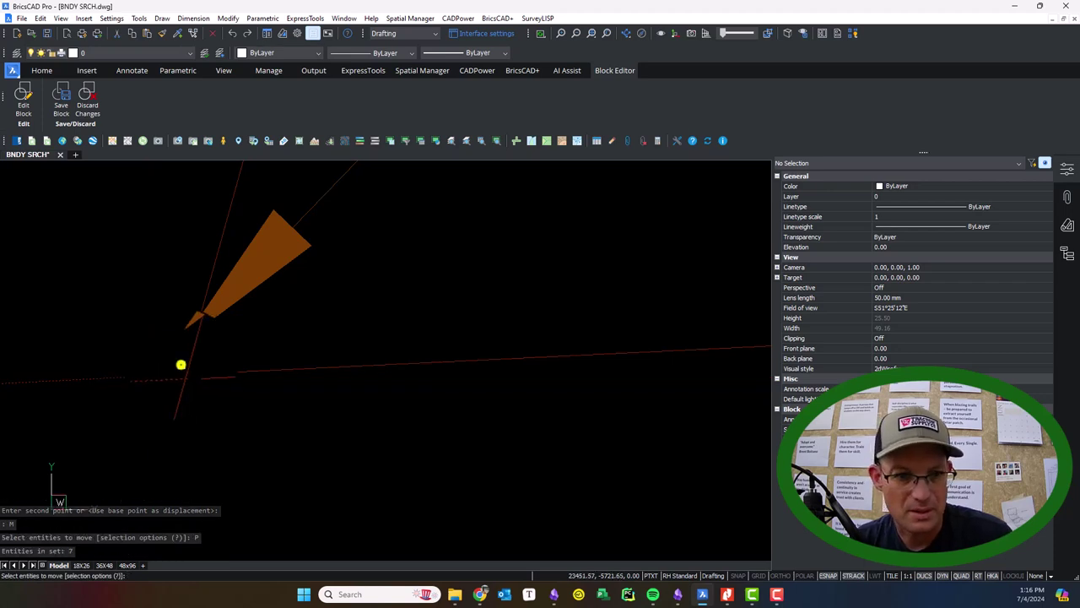
pyautogui.press('Return')
pyautogui.click(185, 374)
pyautogui.press('Escape')
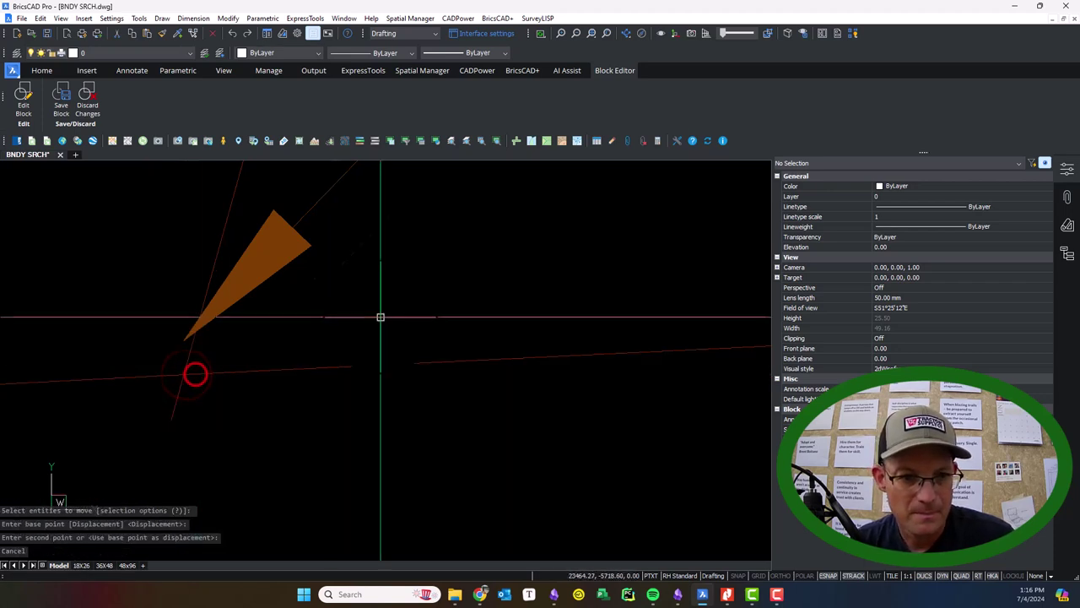
# Step: Examine how the moved lines meet the western boundary line at the southwest redwood stake corner
pyautogui.scroll(-5, 380, 317)
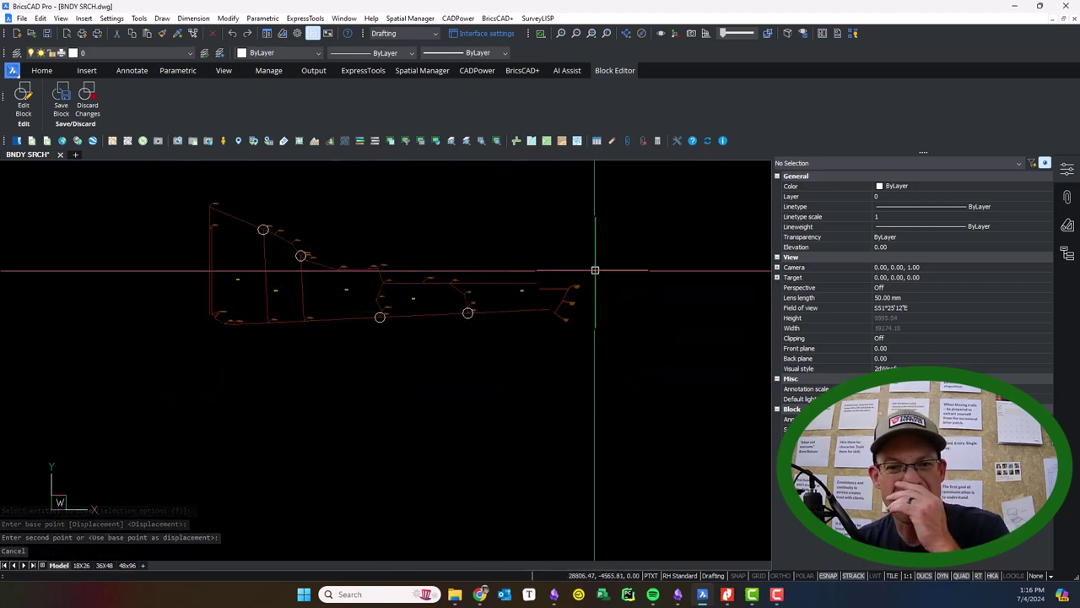
pyautogui.scroll(6, 289, 304)
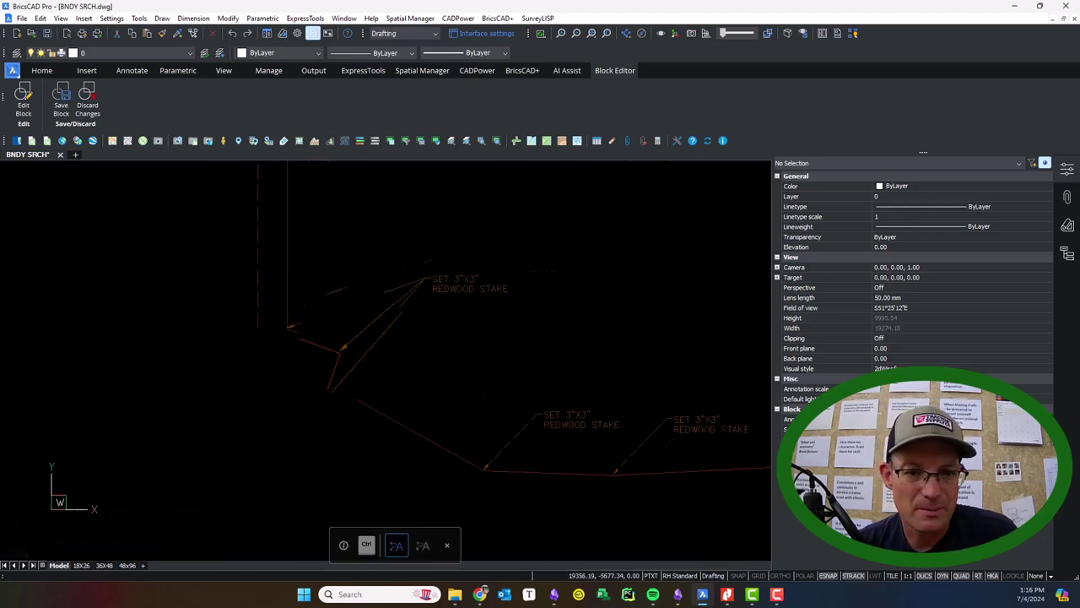
pyautogui.scroll(-7, 240, 342)
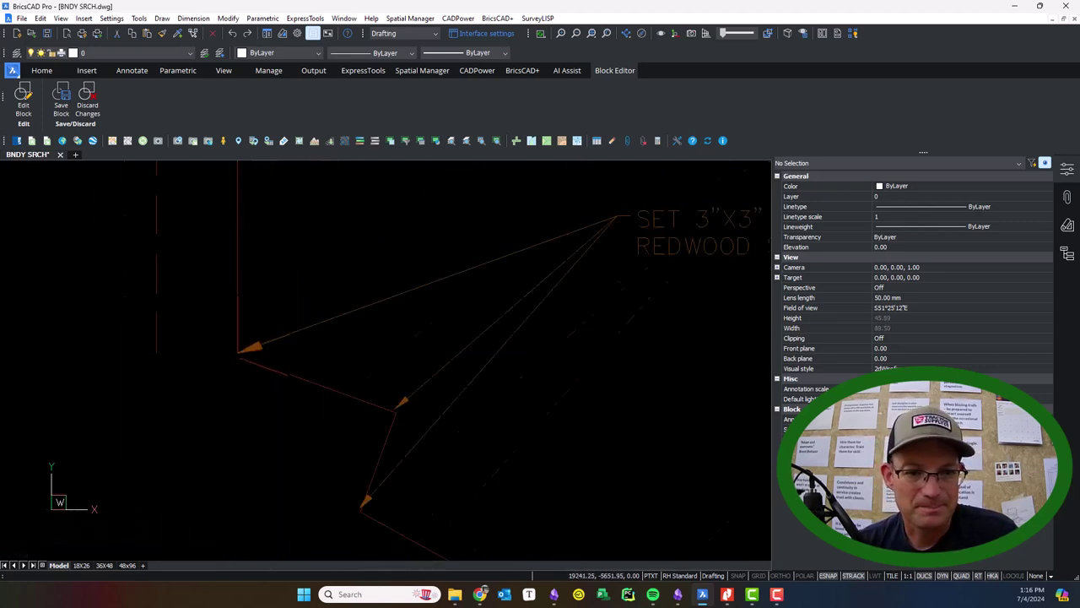
pyautogui.moveTo(306, 273); pyautogui.dragTo(295, 351)
pyautogui.scroll(-5, 260, 400)
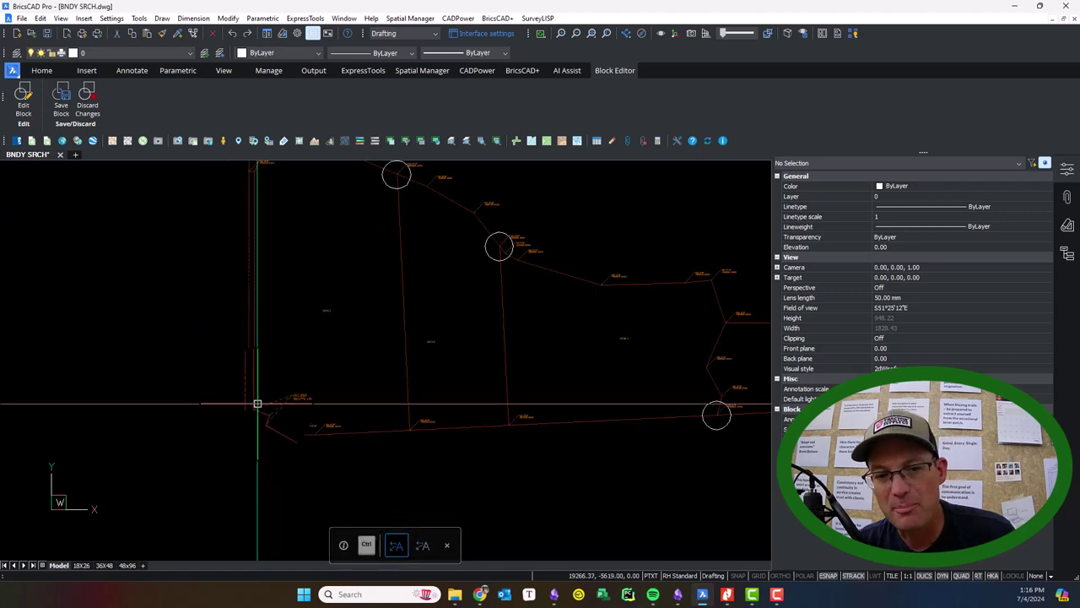
pyautogui.scroll(5, 232, 382)
pyautogui.scroll(5, 233, 381)
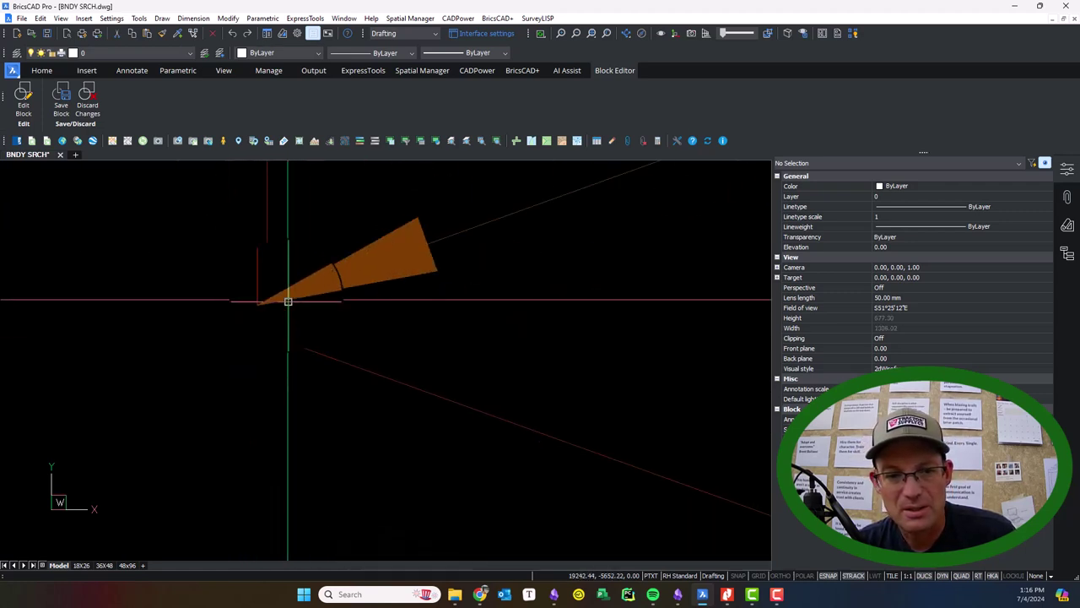
pyautogui.scroll(-3, 284, 301)
pyautogui.scroll(-2, 267, 328)
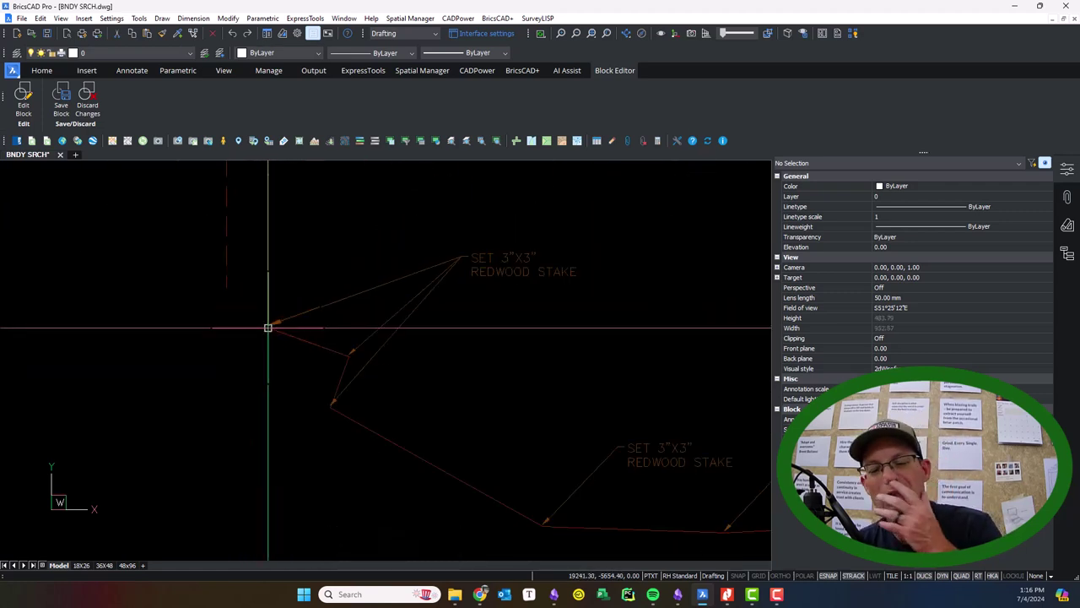
pyautogui.scroll(-10, 532, 301)
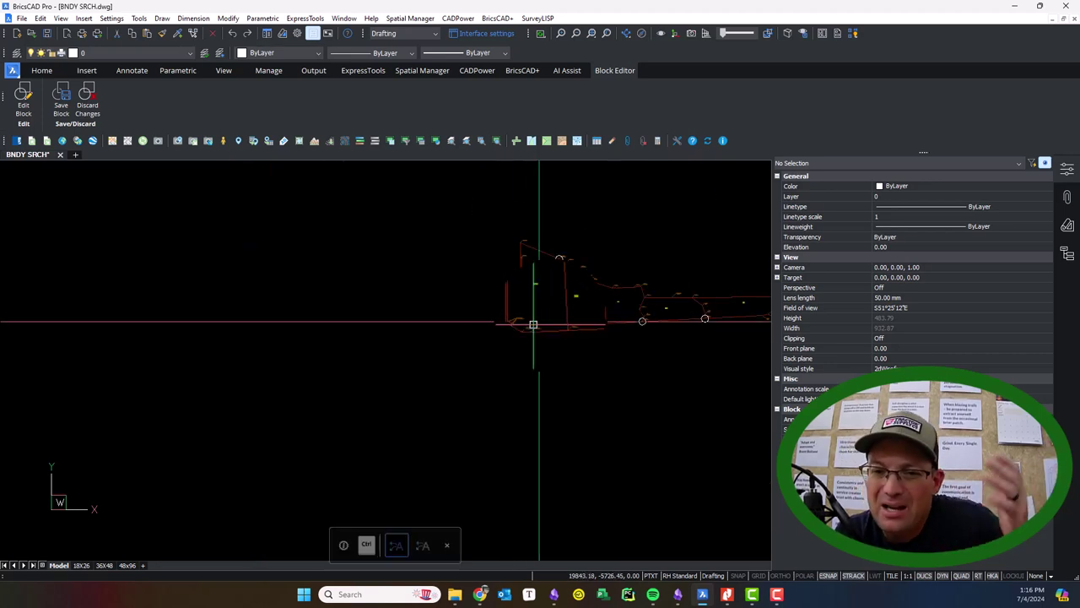
pyautogui.moveTo(595, 338); pyautogui.dragTo(529, 344)
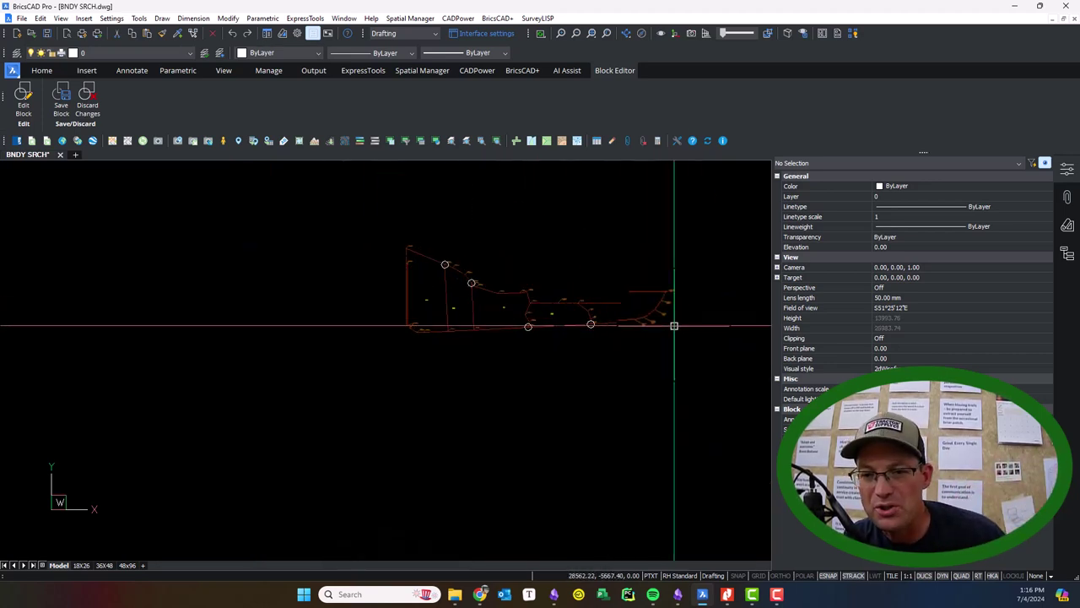
pyautogui.scroll(4, 374, 299)
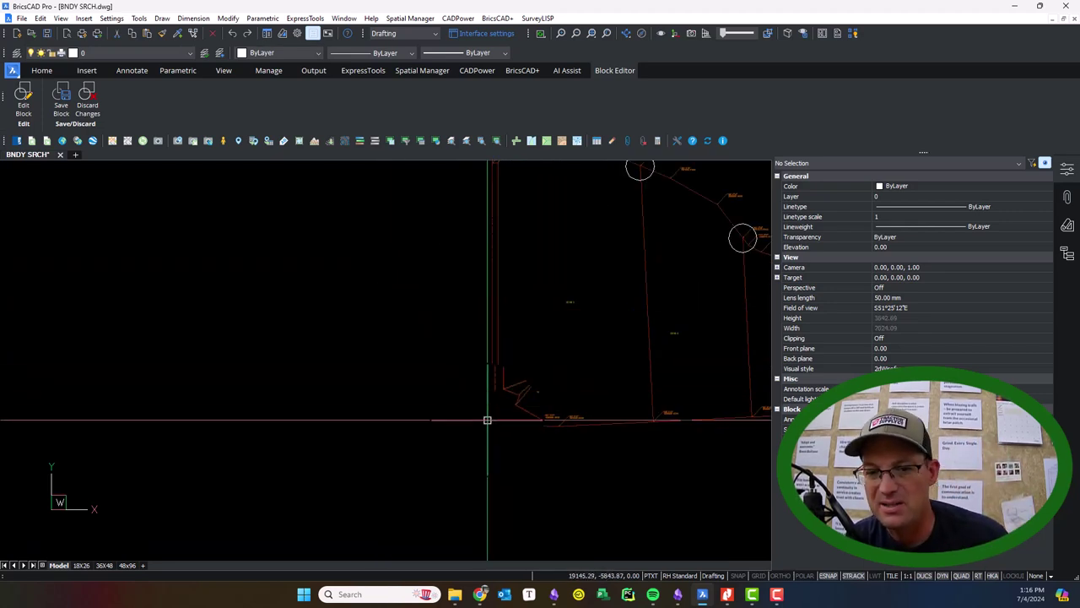
pyautogui.scroll(2, 532, 342)
pyautogui.scroll(12, 533, 343)
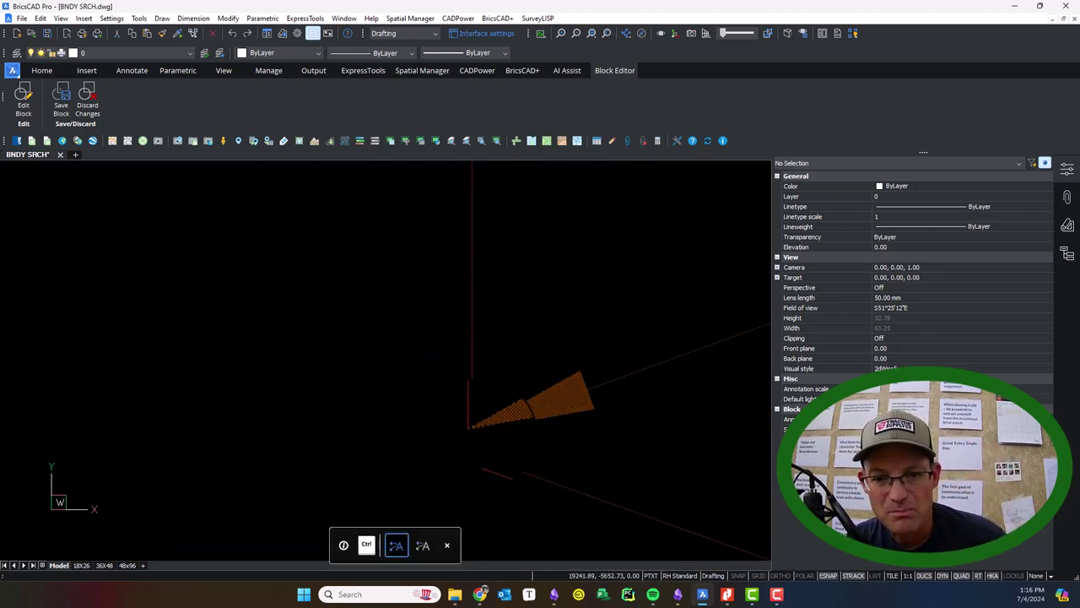
pyautogui.scroll(-9, 479, 428)
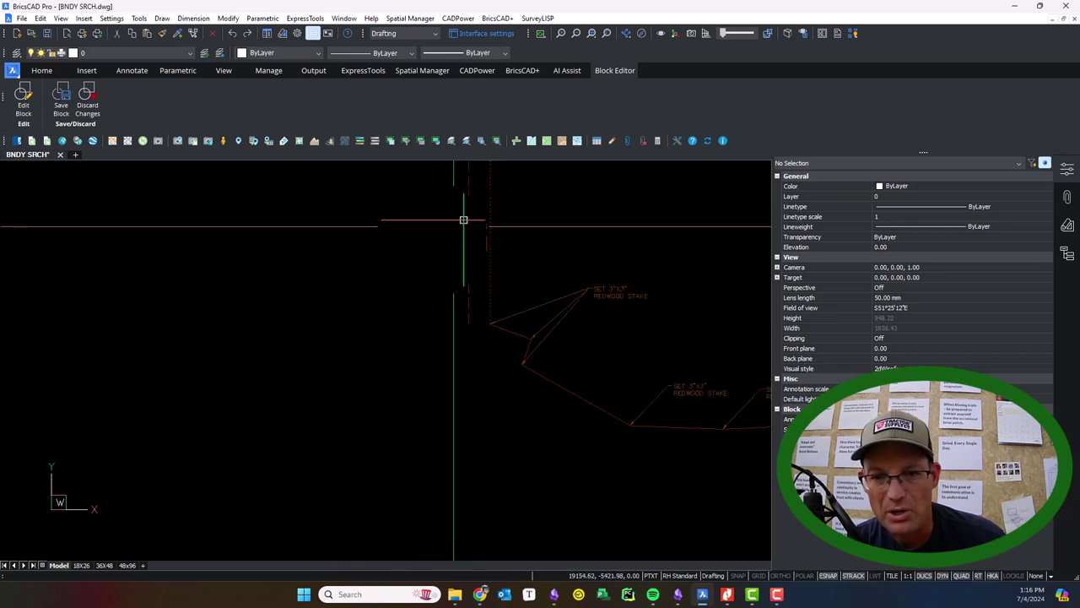
# Step: Review the complete boundary outline, save the block changes and return to the main drawing
pyautogui.middleClick(570, 340)
pyautogui.scroll(-5, 463, 417)
pyautogui.moveTo(535, 456); pyautogui.dragTo(514, 494)
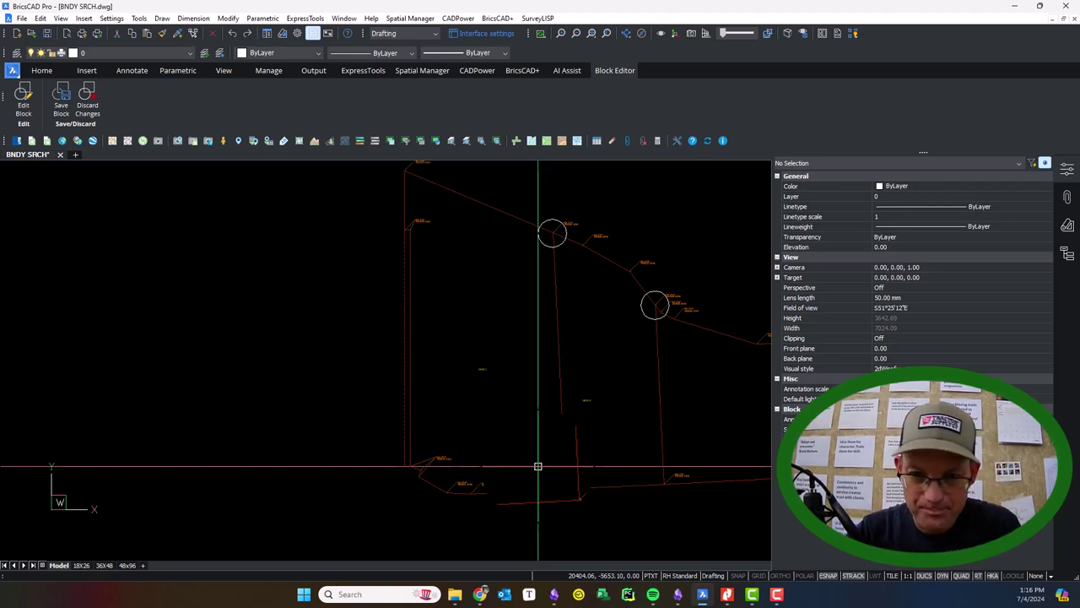
pyautogui.scroll(-3, 632, 383)
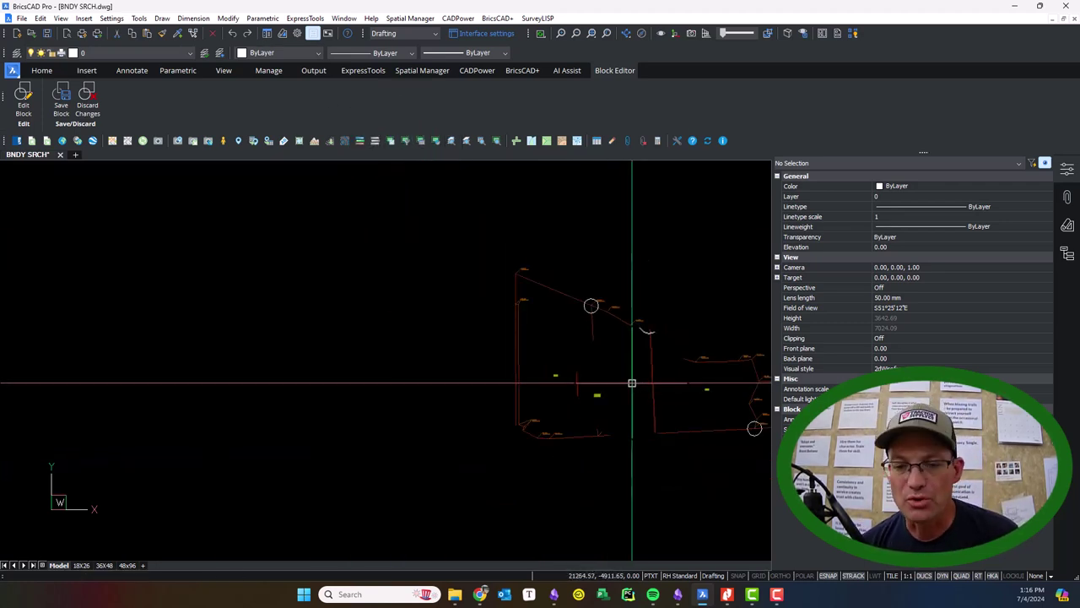
pyautogui.moveTo(667, 409)
pyautogui.mouseDown()
pyautogui.moveTo(508, 371)
pyautogui.moveTo(352, 362)
pyautogui.moveTo(326, 373)
pyautogui.mouseUp()
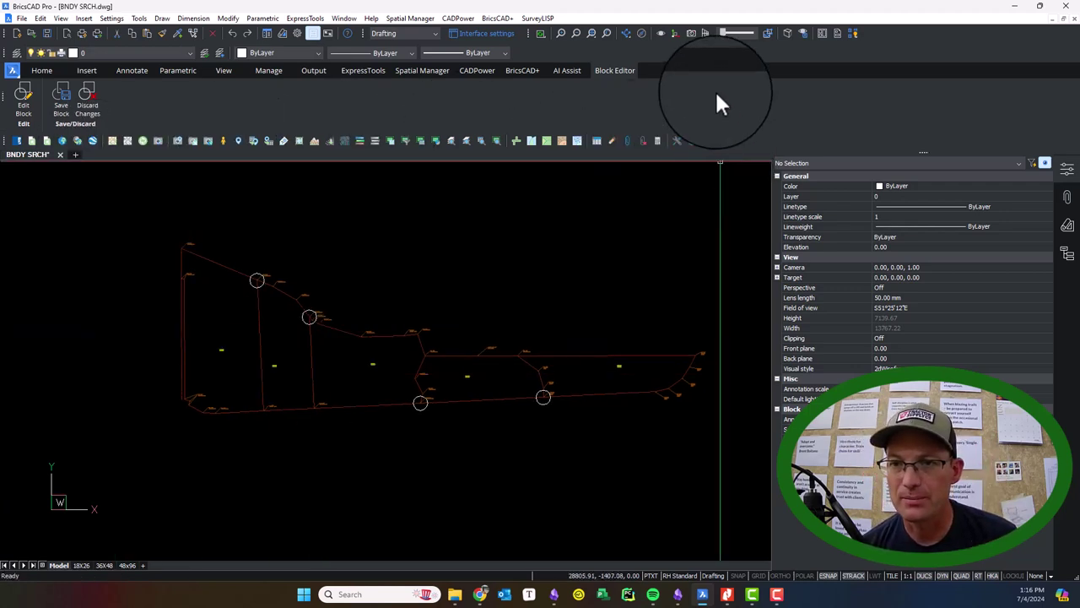
pyautogui.click(53, 97)
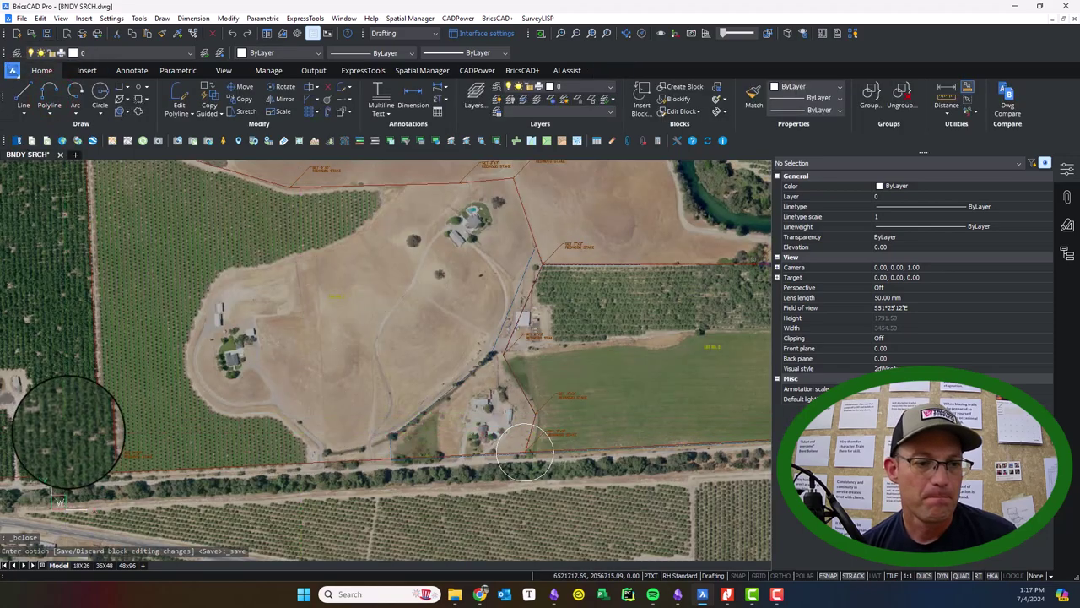
# Step: Examine the boundary over the aerial imagery, from point 2 at the southwest corner up the west line and across the northern search circles
pyautogui.moveTo(69, 431)
pyautogui.mouseDown()
pyautogui.moveTo(677, 320)
pyautogui.moveTo(512, 339)
pyautogui.mouseUp()
pyautogui.scroll(7, 168, 324)
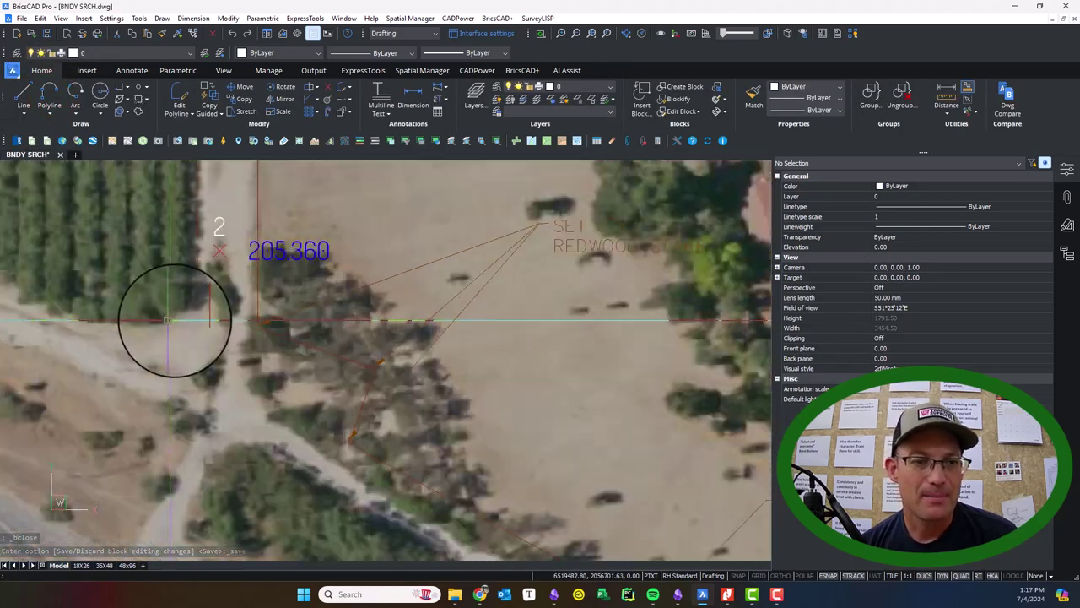
pyautogui.scroll(-6, 284, 338)
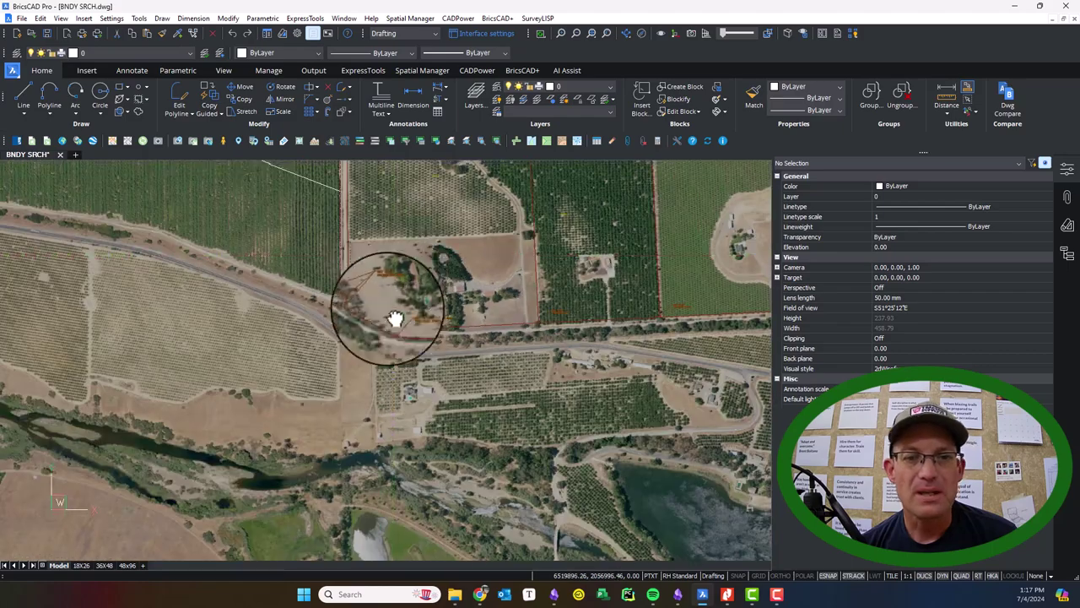
pyautogui.scroll(-4, 363, 430)
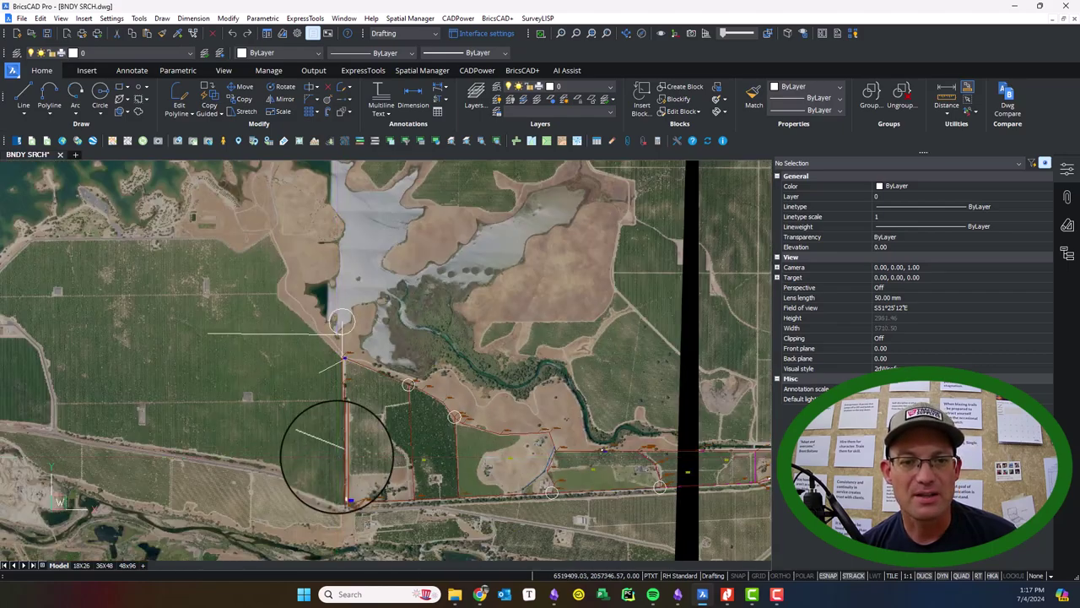
pyautogui.scroll(4, 350, 161)
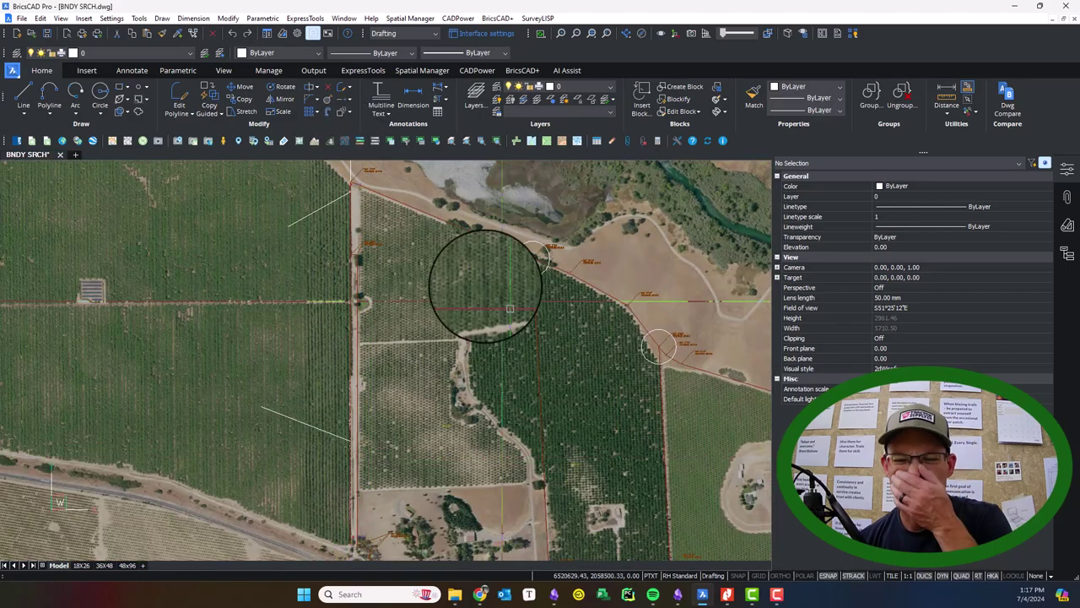
pyautogui.scroll(-2, 407, 234)
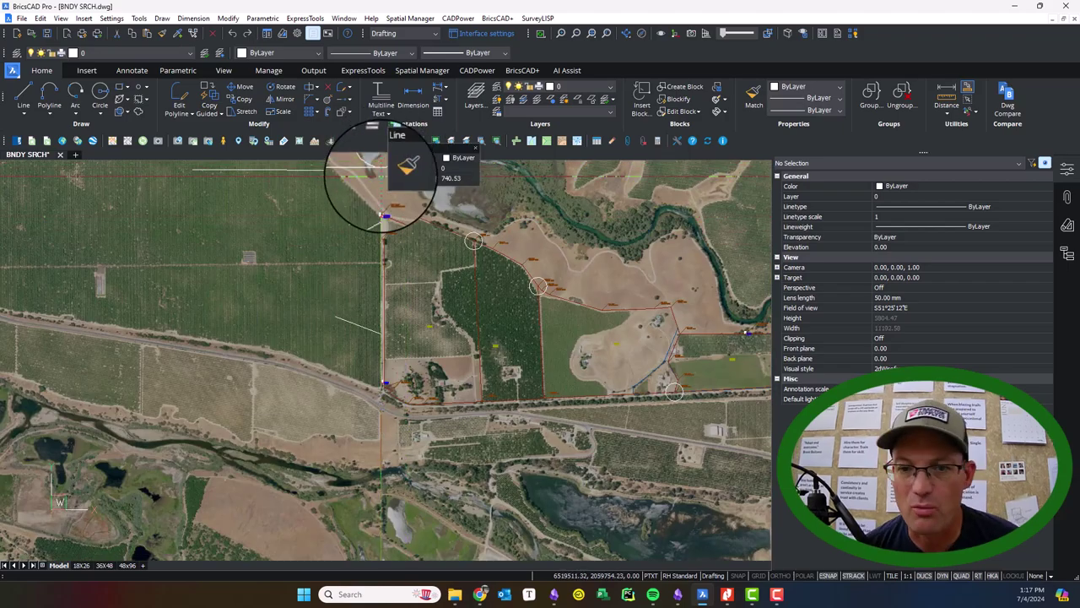
pyautogui.moveTo(602, 433)
pyautogui.mouseDown()
pyautogui.moveTo(565, 435)
pyautogui.moveTo(537, 420)
pyautogui.mouseUp()
pyautogui.scroll(2, 341, 372)
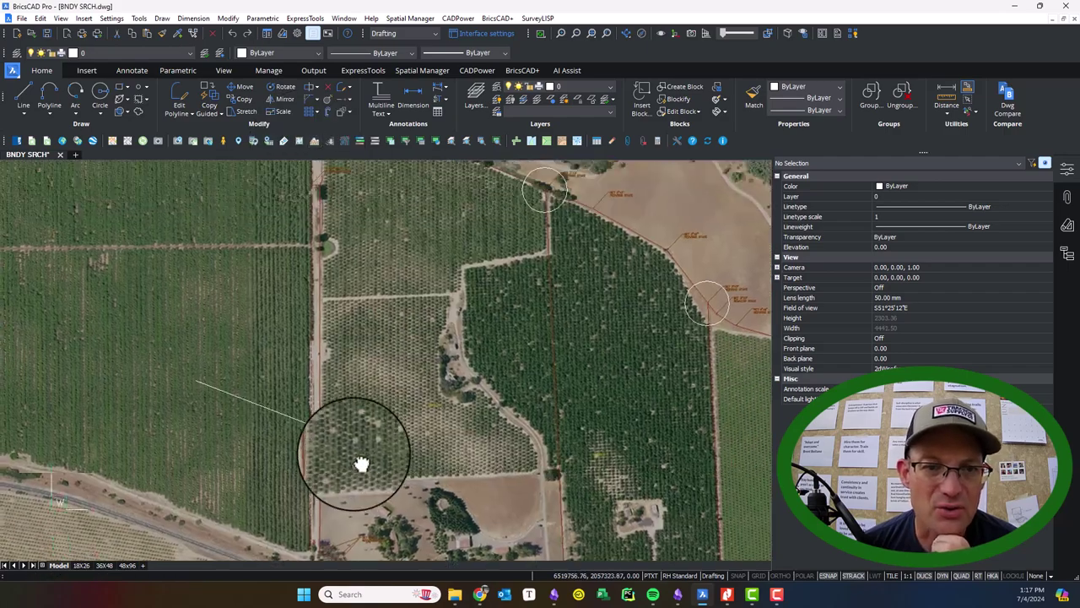
# Step: Examine how the west boundary line meets the found point at its north end over the aerial imagery
pyautogui.scroll(2, 354, 446)
pyautogui.scroll(4, 331, 238)
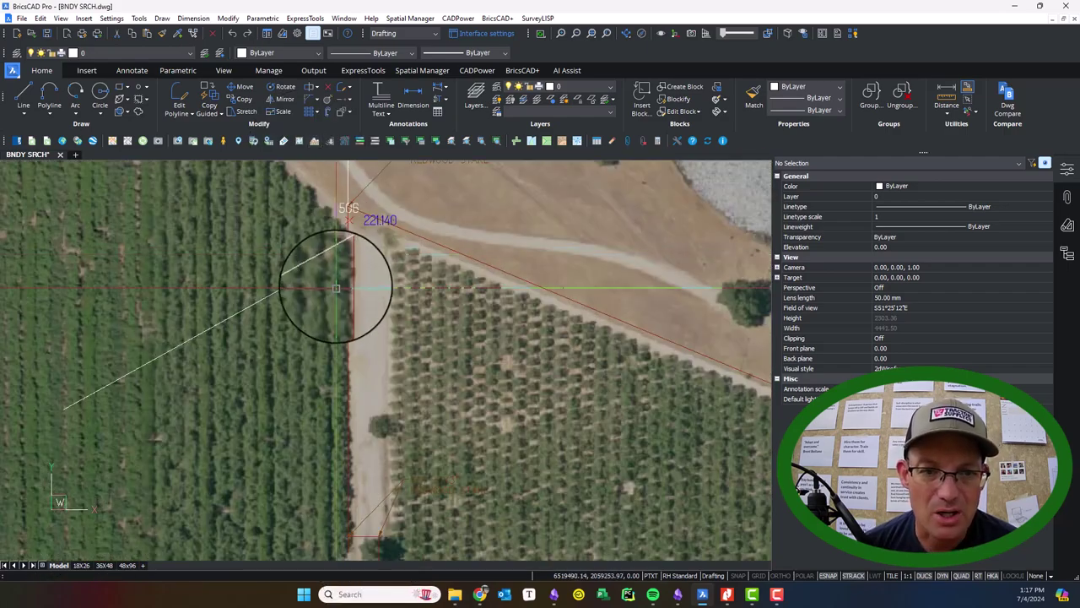
pyautogui.scroll(-4, 336, 285)
pyautogui.moveTo(429, 286); pyautogui.dragTo(441, 104)
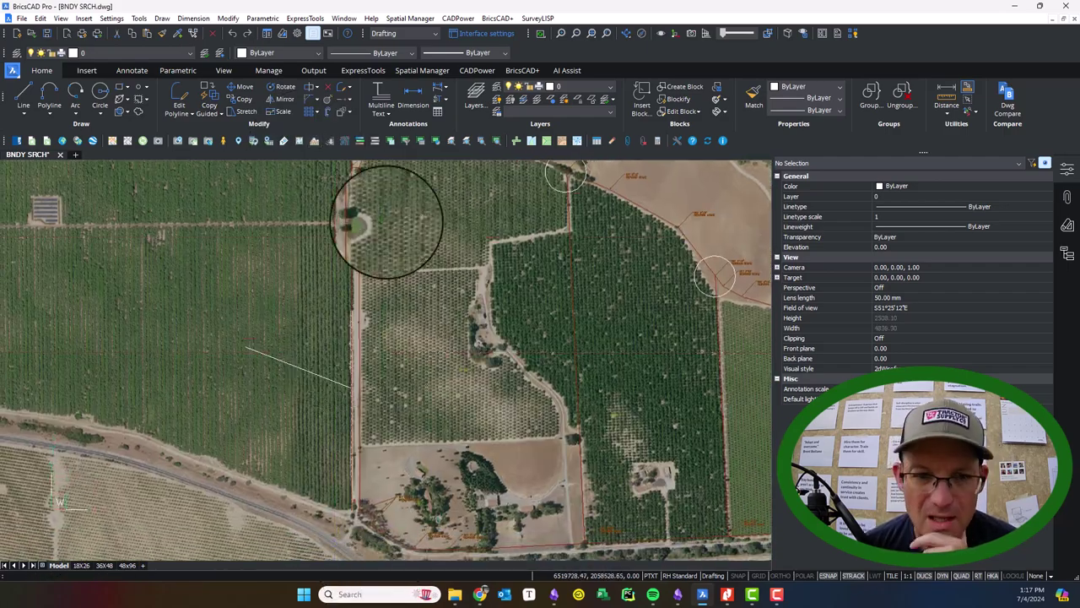
pyautogui.moveTo(386, 222); pyautogui.dragTo(404, 312)
pyautogui.scroll(3, 349, 164)
pyautogui.scroll(3, 387, 201)
pyautogui.moveTo(401, 186); pyautogui.dragTo(417, 326)
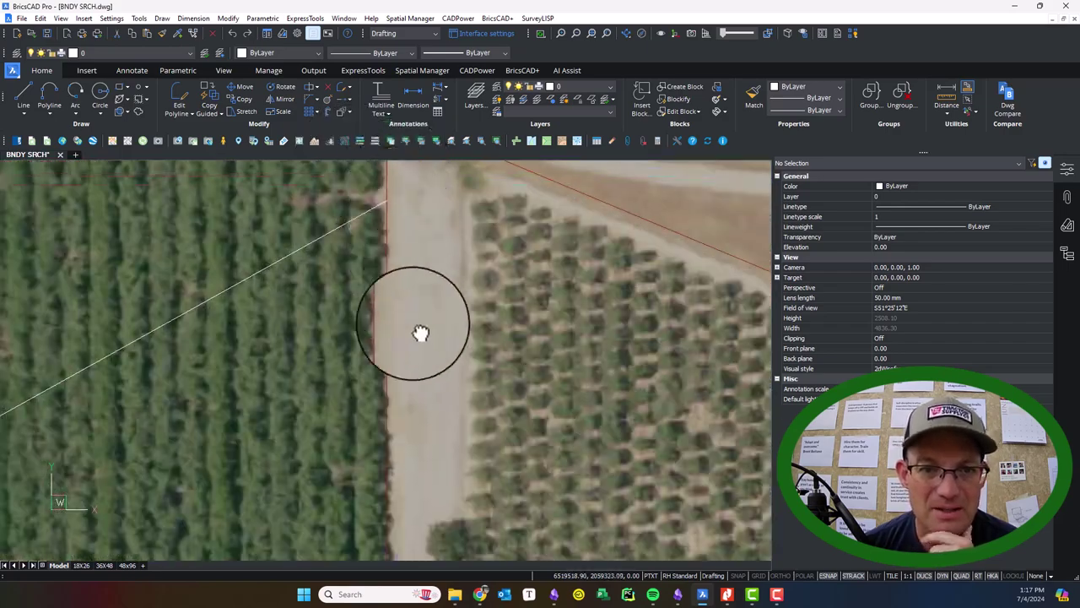
pyautogui.scroll(2, 404, 284)
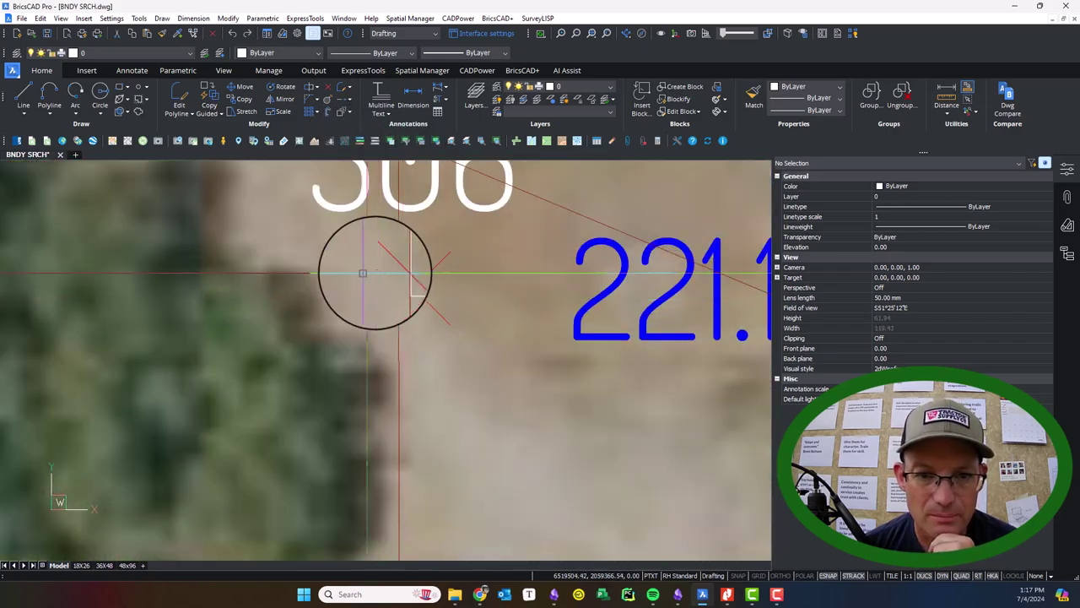
pyautogui.scroll(-2, 363, 273)
# Step: Follow the west boundary line south along the orchard road to point 2 at the southwest corner
pyautogui.moveTo(458, 506); pyautogui.dragTo(495, 152)
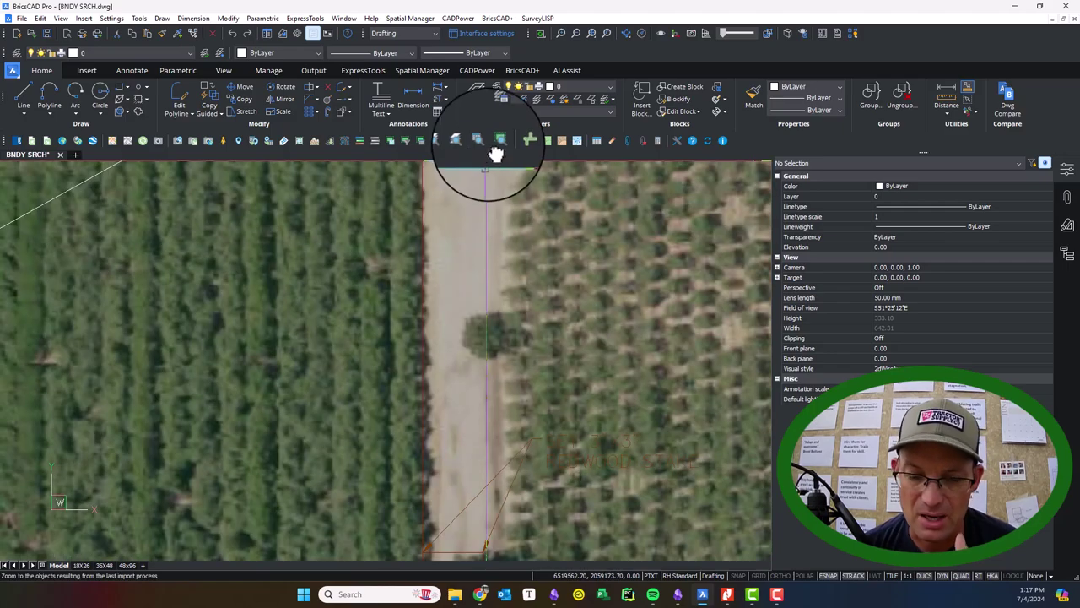
pyautogui.scroll(-5, 510, 374)
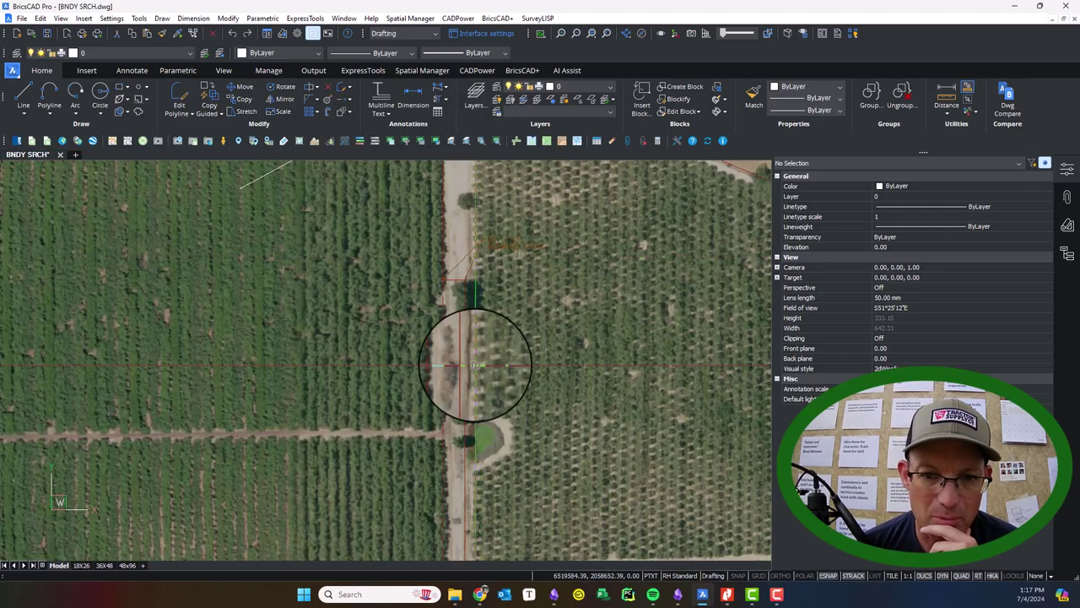
pyautogui.moveTo(477, 362)
pyautogui.mouseDown()
pyautogui.moveTo(499, 326)
pyautogui.moveTo(532, 189)
pyautogui.mouseUp()
pyautogui.moveTo(535, 477); pyautogui.dragTo(515, 170)
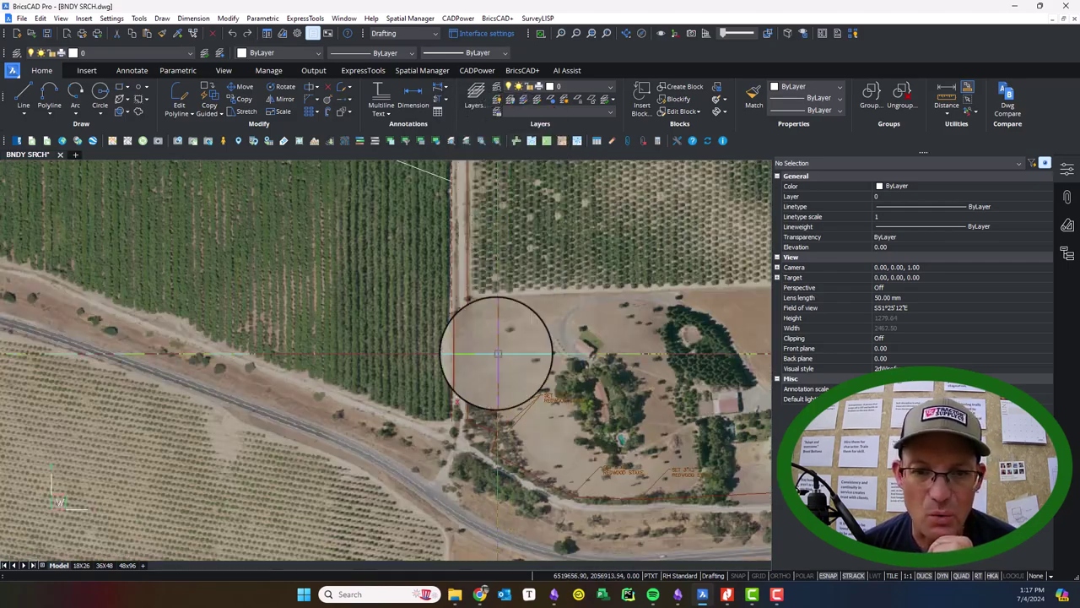
pyautogui.scroll(3, 463, 385)
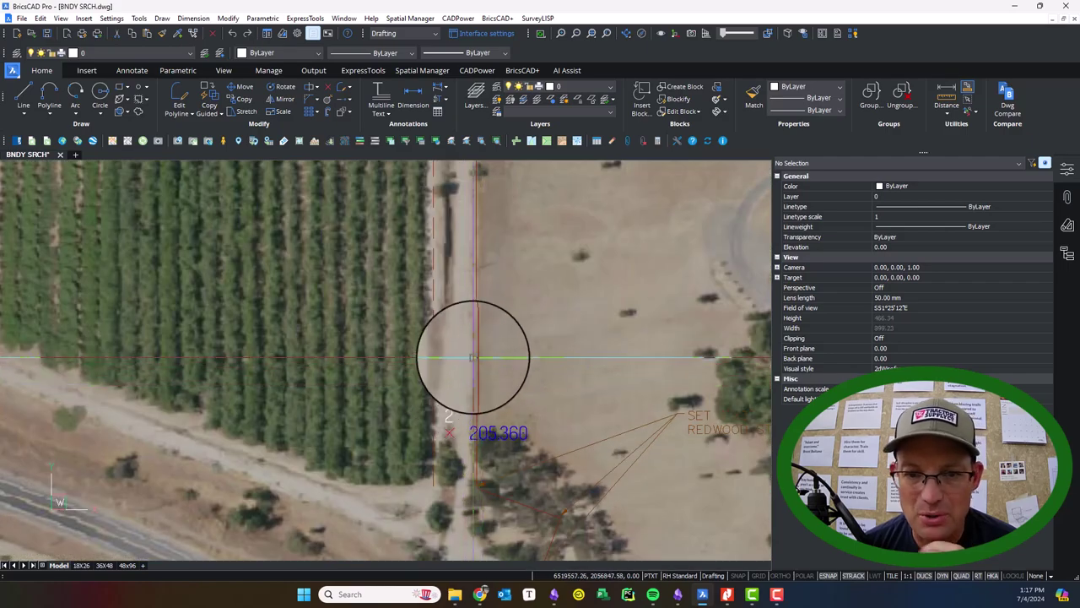
pyautogui.scroll(-3, 472, 358)
# Step: Select the 009-043 boundary block and compare its west line with the orchard road and point 2
pyautogui.click(504, 309)
pyautogui.moveTo(548, 202); pyautogui.dragTo(528, 327)
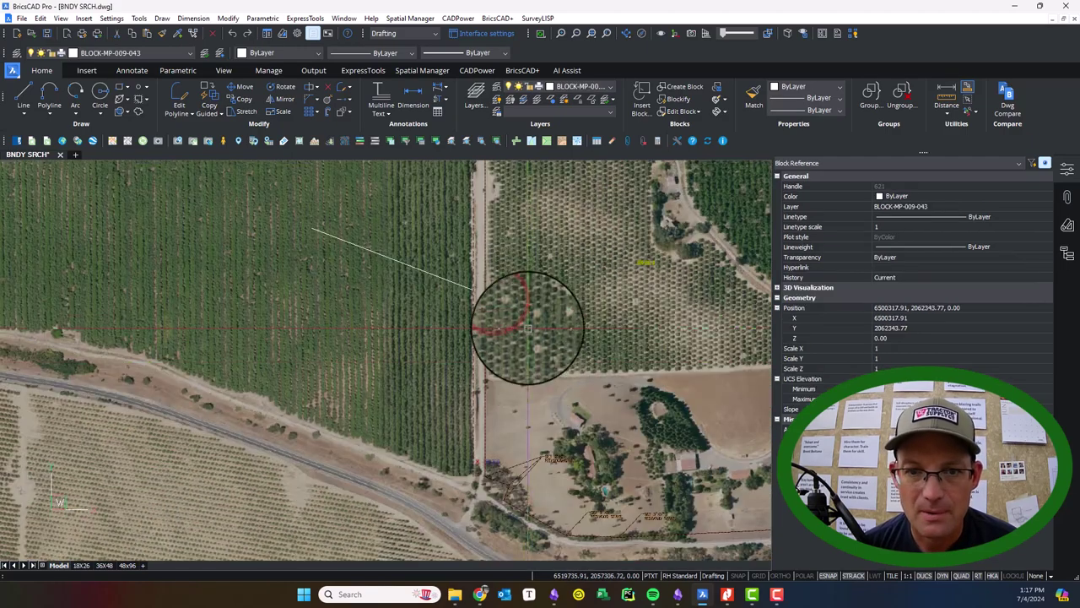
pyautogui.scroll(-1, 523, 321)
pyautogui.scroll(2, 492, 379)
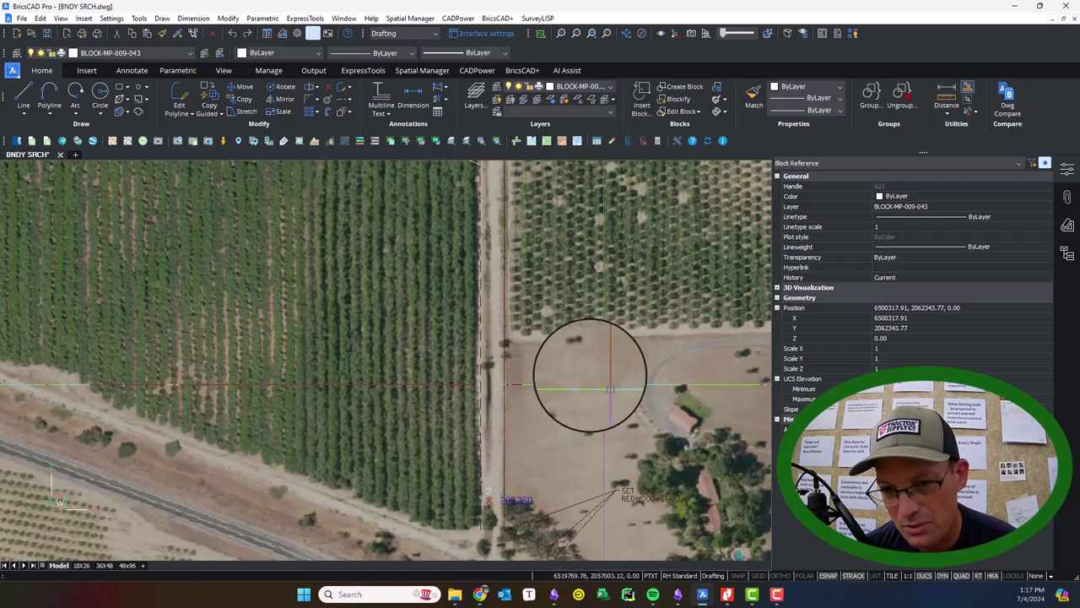
pyautogui.moveTo(588, 374)
pyautogui.mouseDown()
pyautogui.moveTo(490, 248)
pyautogui.moveTo(493, 311)
pyautogui.mouseUp()
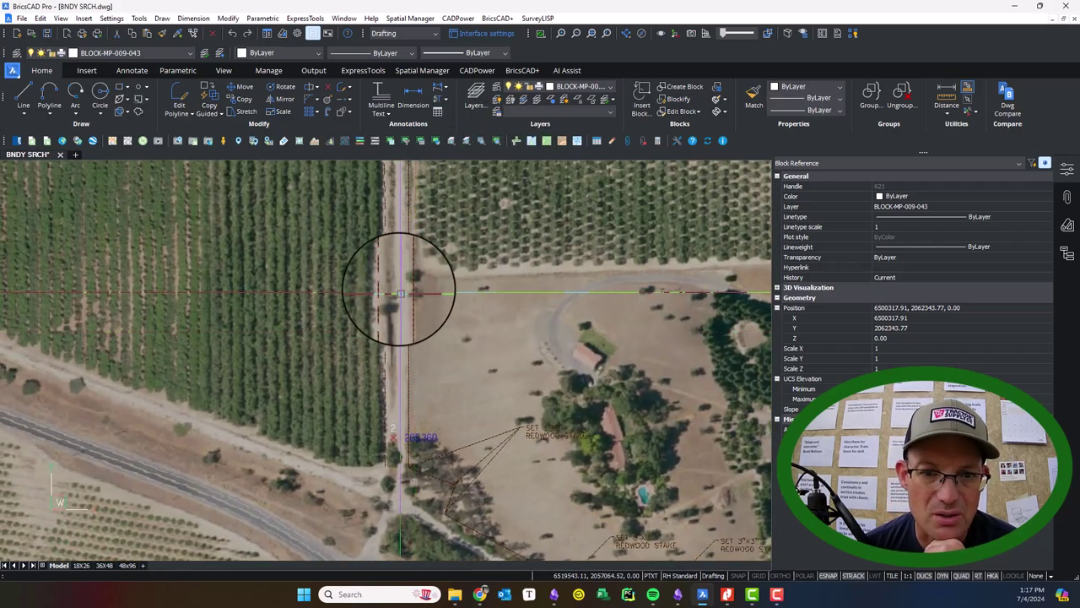
pyautogui.scroll(-5, 400, 292)
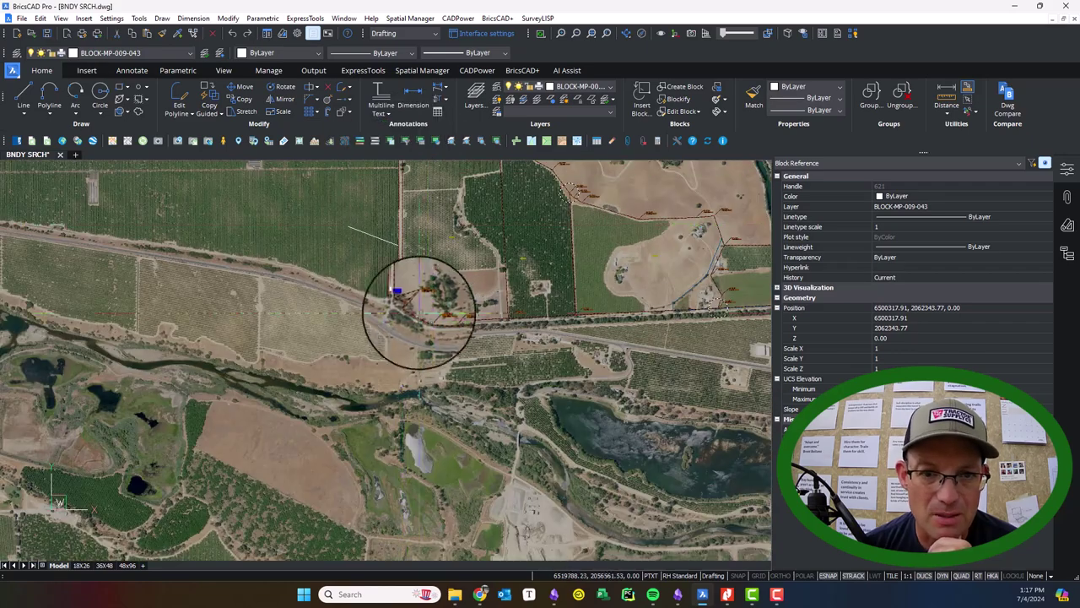
pyautogui.scroll(5, 419, 310)
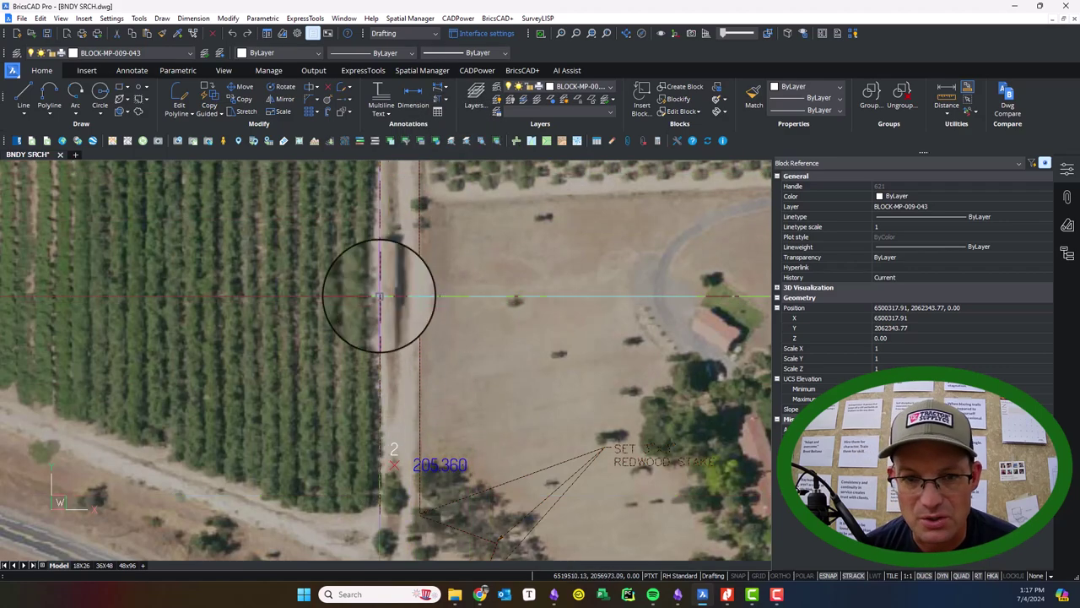
pyautogui.scroll(-5, 426, 279)
pyautogui.moveTo(680, 361); pyautogui.dragTo(458, 368)
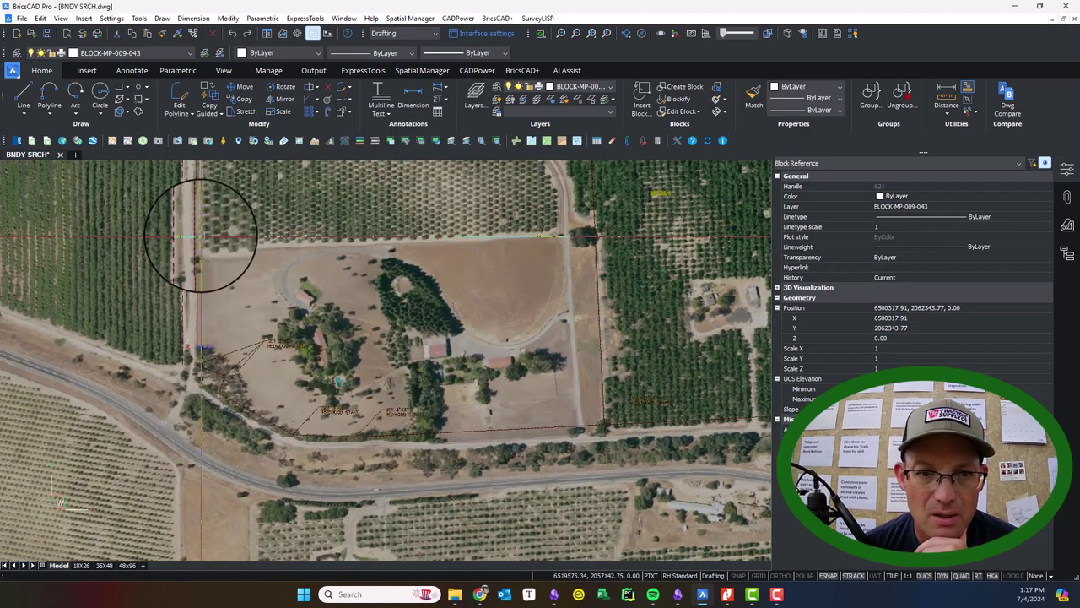
# Step: Examine the boundary line east of the house, from its southern corner north along the orchard edge
pyautogui.scroll(5, 604, 388)
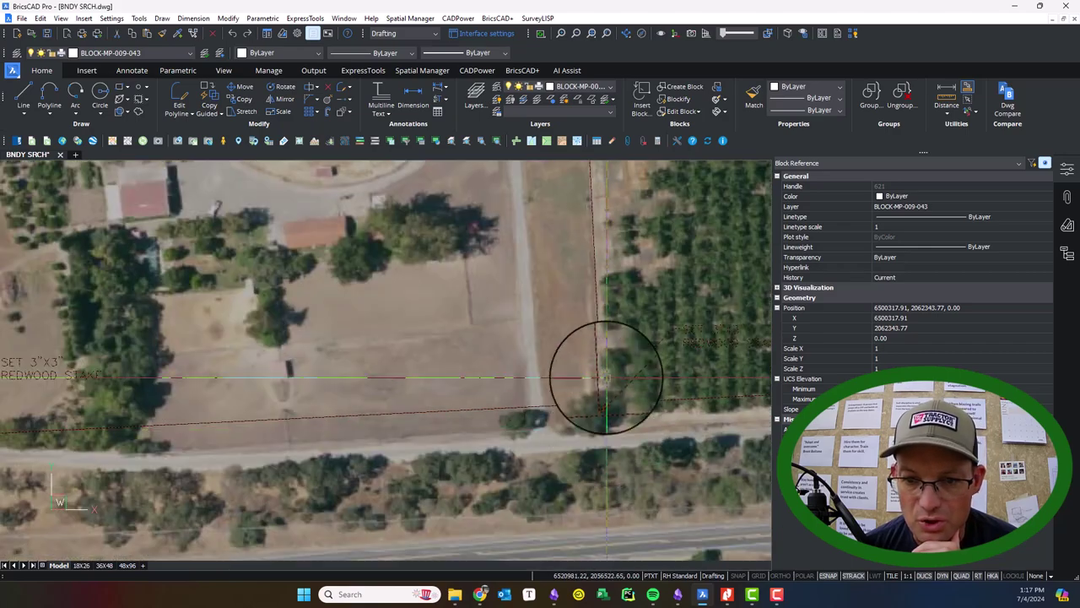
pyautogui.scroll(-3, 596, 400)
pyautogui.scroll(3, 586, 262)
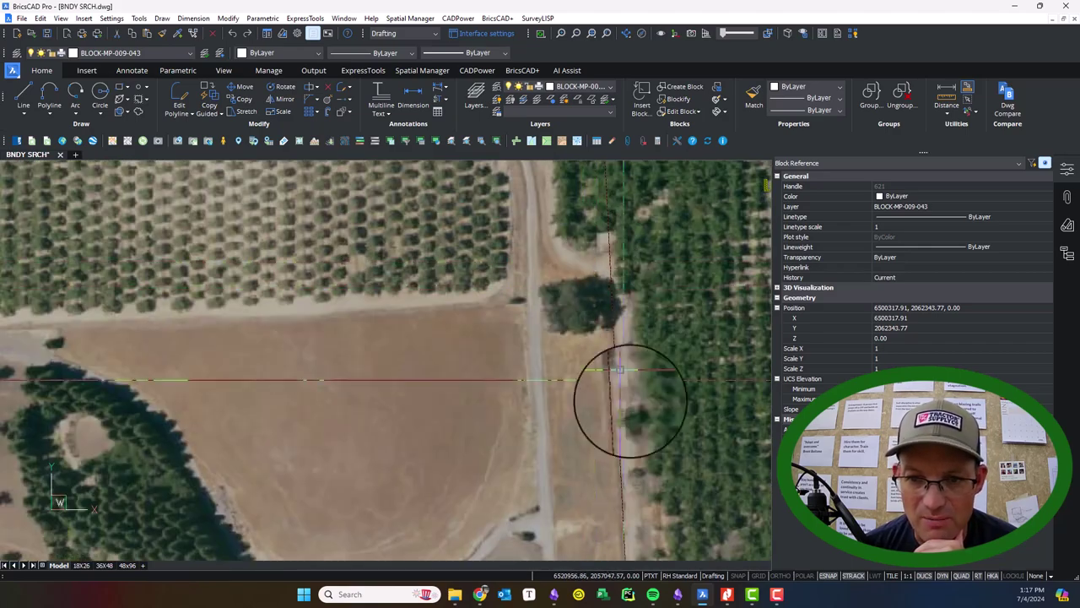
pyautogui.scroll(-4, 629, 401)
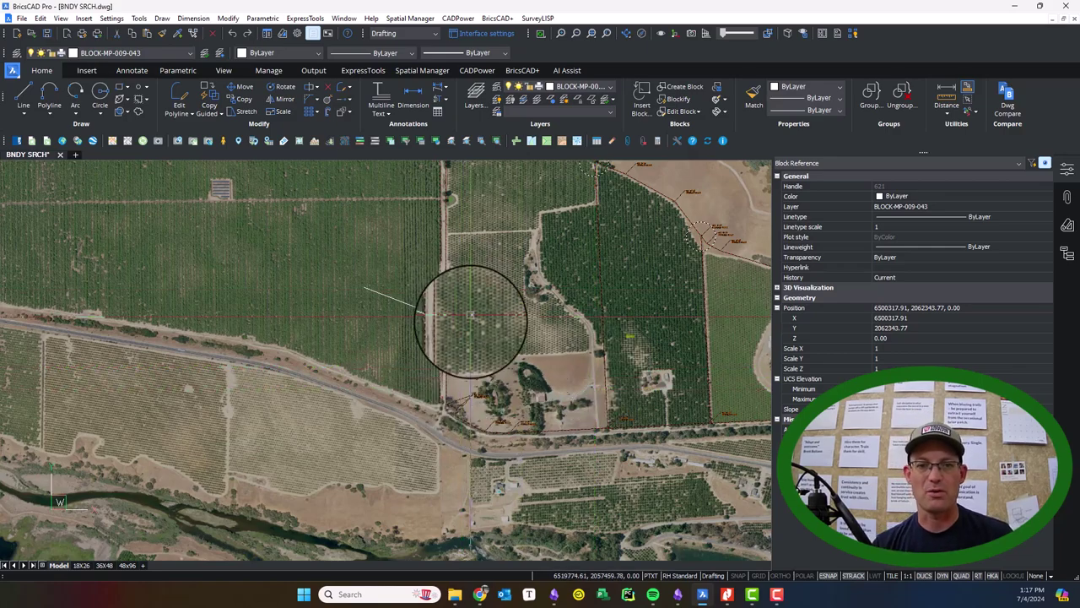
pyautogui.scroll(-4, 471, 316)
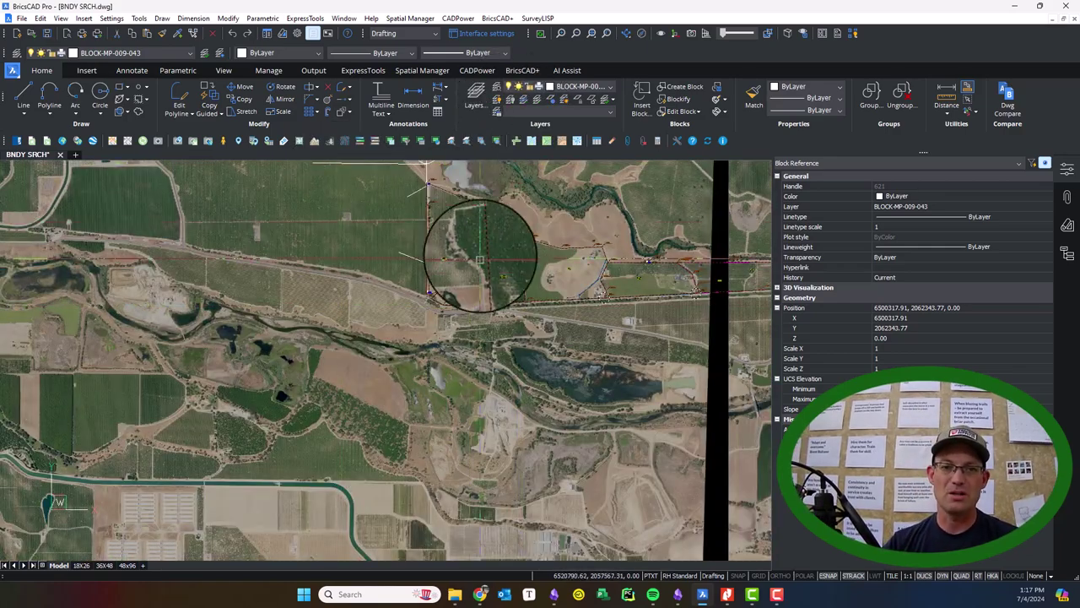
# Step: Examine the redwood stake corners along the southern boundary by the road, and clear the block selection
pyautogui.scroll(3, 517, 250)
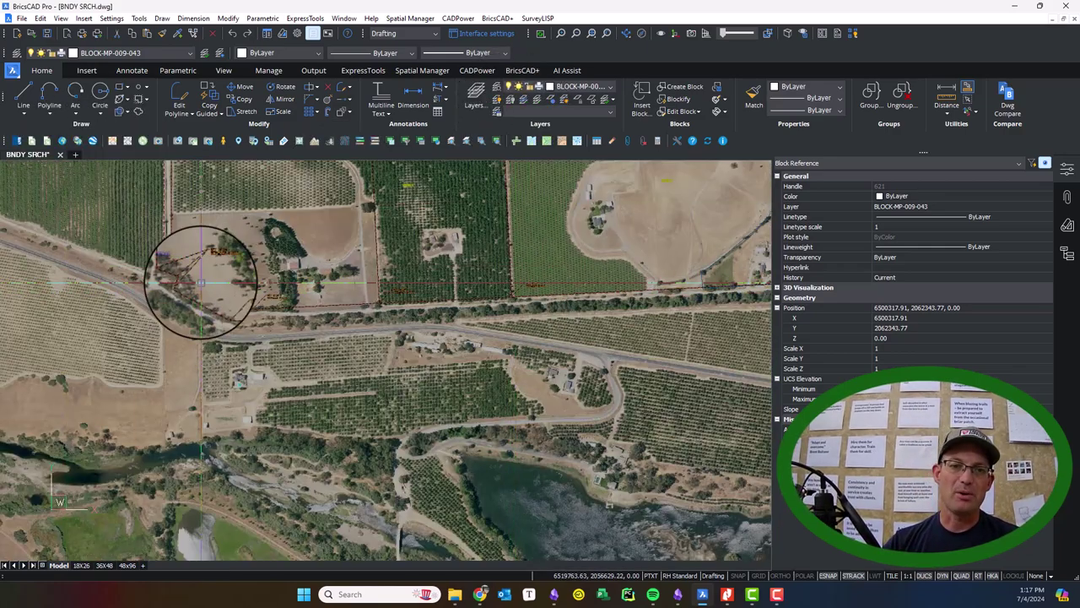
pyautogui.scroll(5, 447, 301)
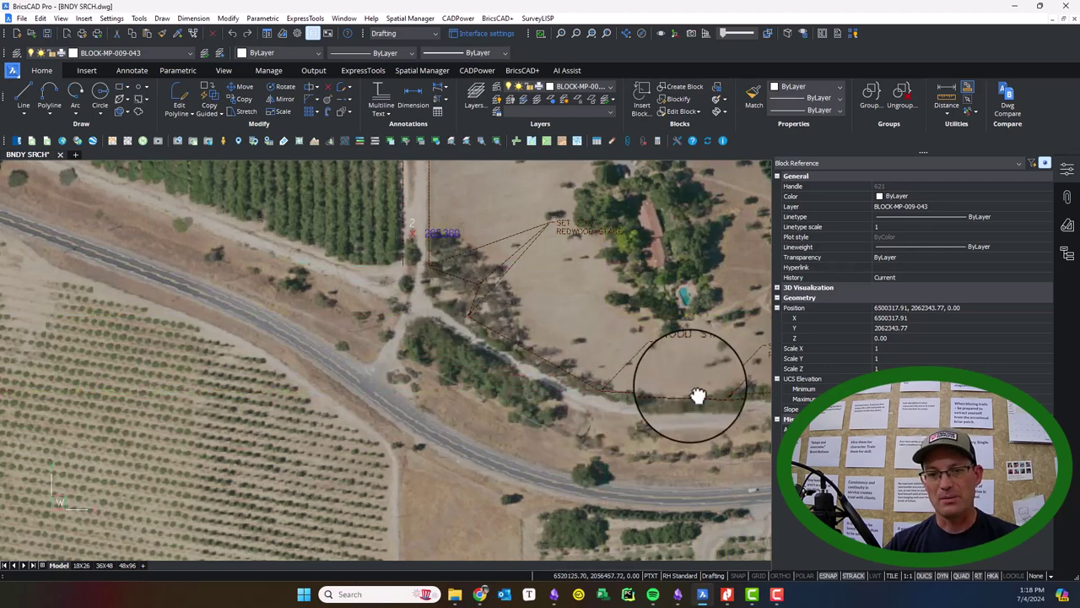
pyautogui.moveTo(698, 397); pyautogui.dragTo(526, 374)
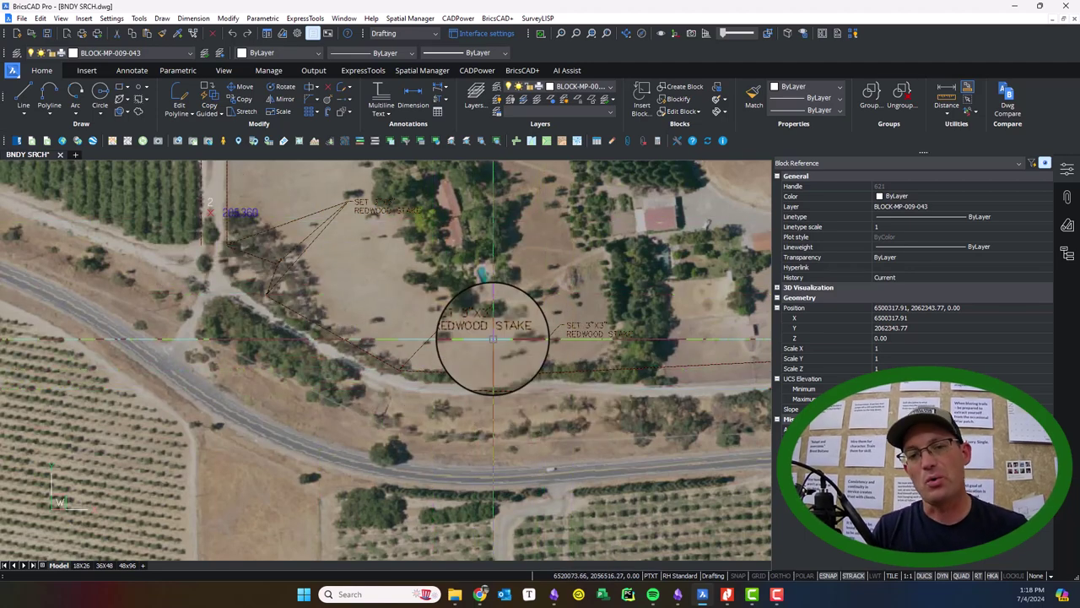
pyautogui.scroll(-3, 507, 194)
pyautogui.press('Escape')
pyautogui.scroll(2, 566, 385)
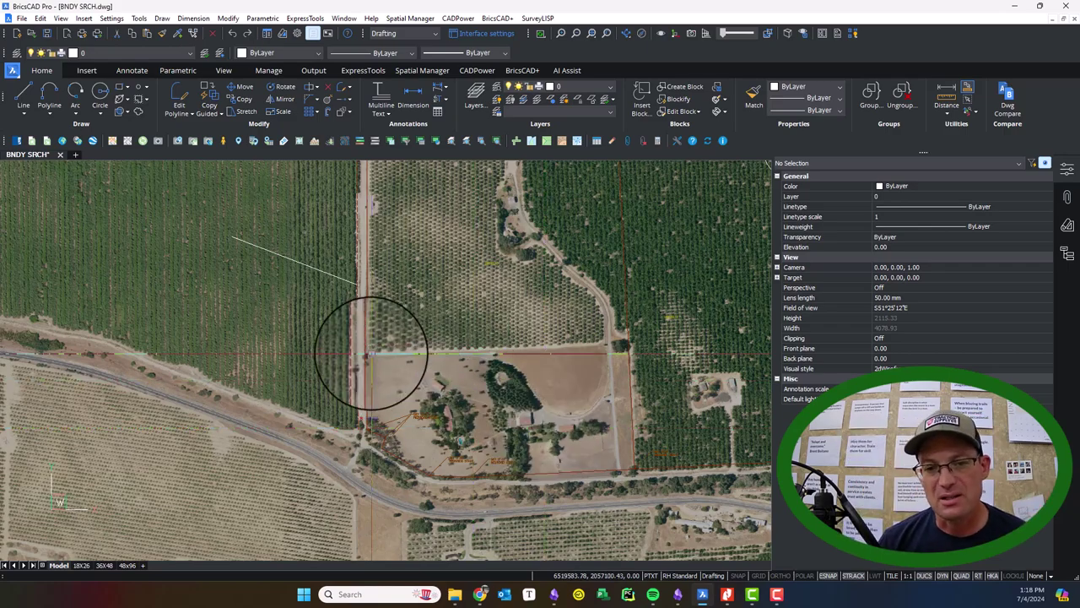
# Step: Delete the stray circle beside the two short lines outside the aerial imagery, to its northwest
pyautogui.scroll(-10, 656, 346)
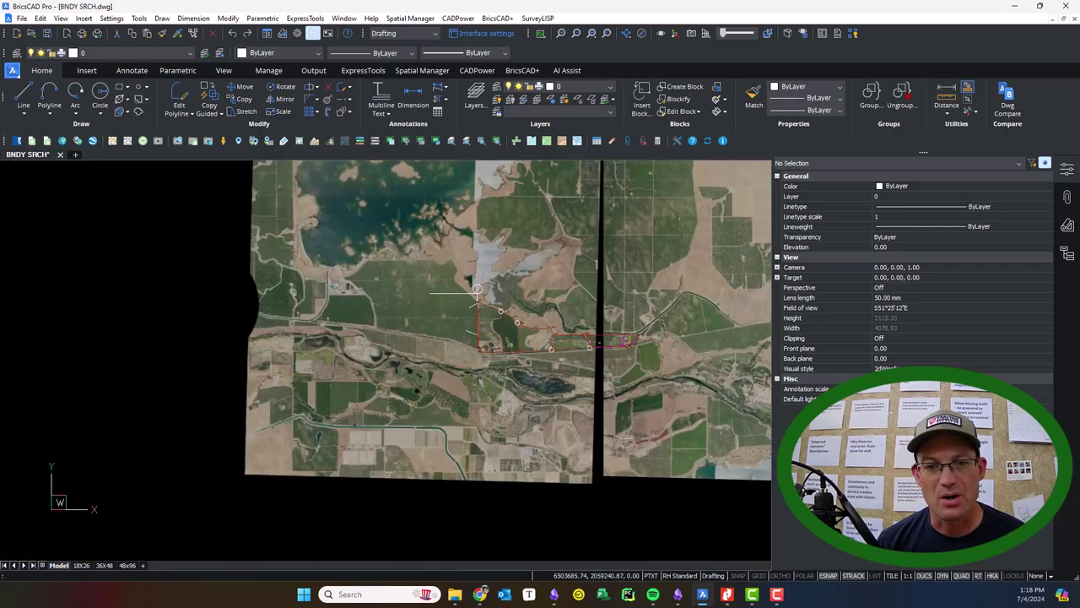
pyautogui.scroll(3, 445, 323)
pyautogui.click(514, 362)
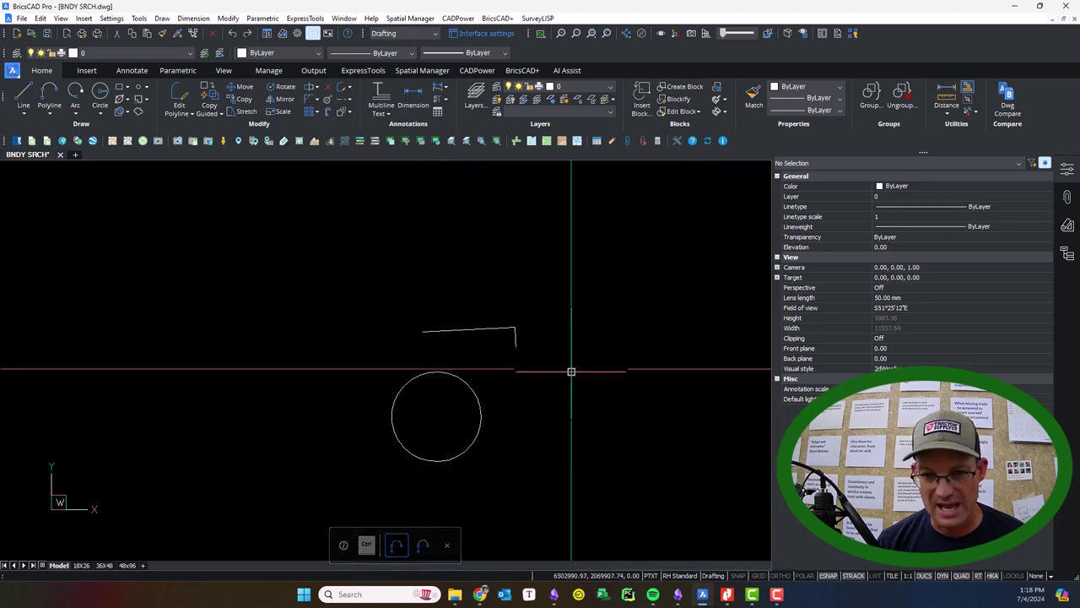
pyautogui.scroll(-3, 571, 371)
pyautogui.moveTo(550, 458)
pyautogui.mouseDown()
pyautogui.moveTo(436, 408)
pyautogui.moveTo(330, 413)
pyautogui.moveTo(232, 355)
pyautogui.mouseUp()
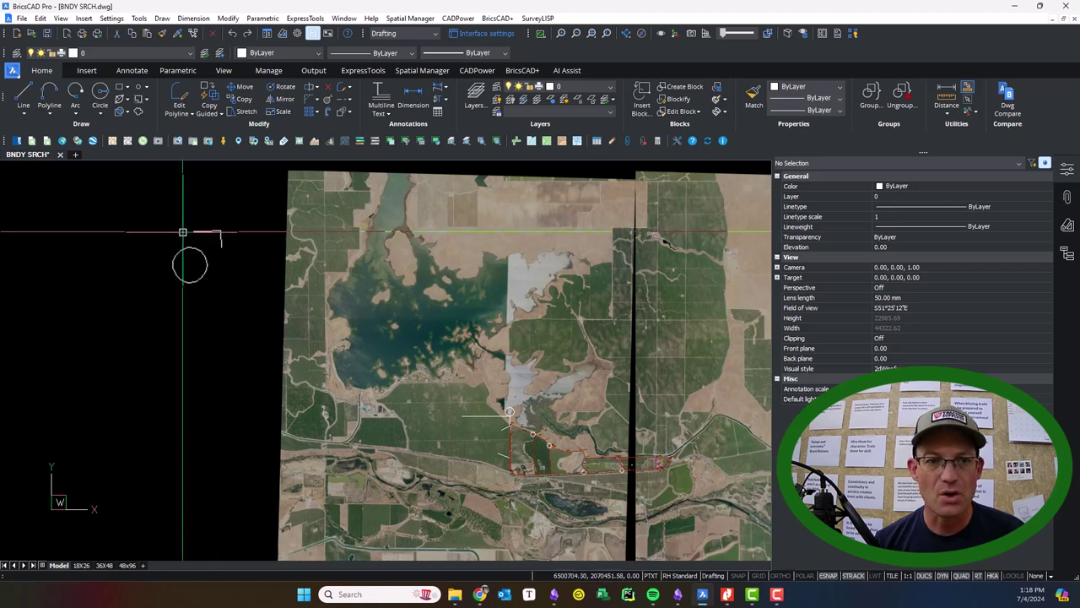
pyautogui.click(224, 285)
pyautogui.click(190, 258)
pyautogui.click(211, 287)
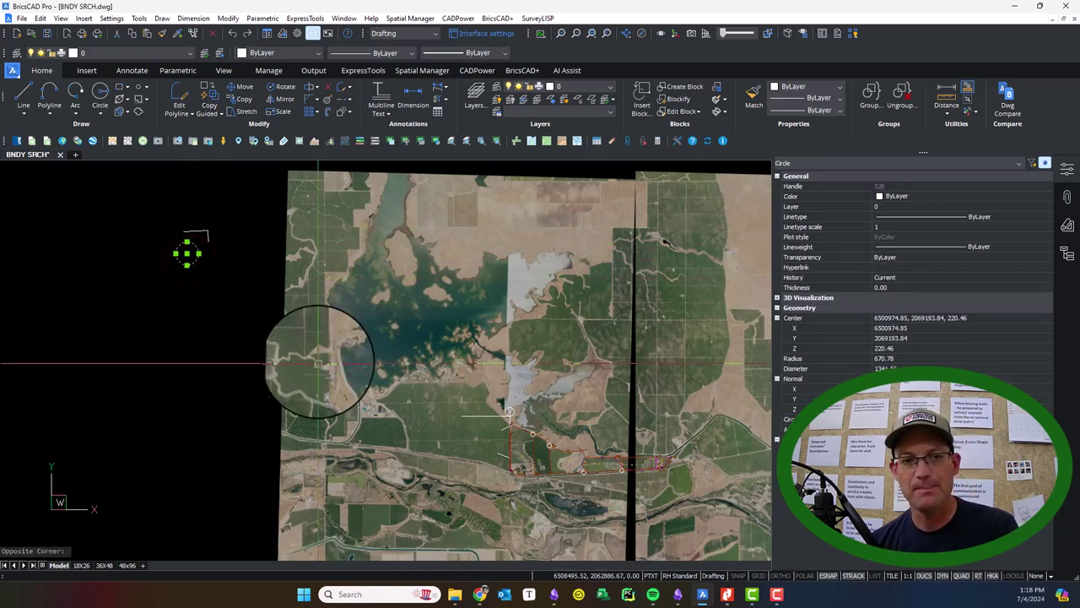
pyautogui.press('Delete')
# Step: Review the whole boundary and its search circles over the aerial imagery, from the northwest corner to the eastern end
pyautogui.moveTo(327, 378); pyautogui.dragTo(276, 218)
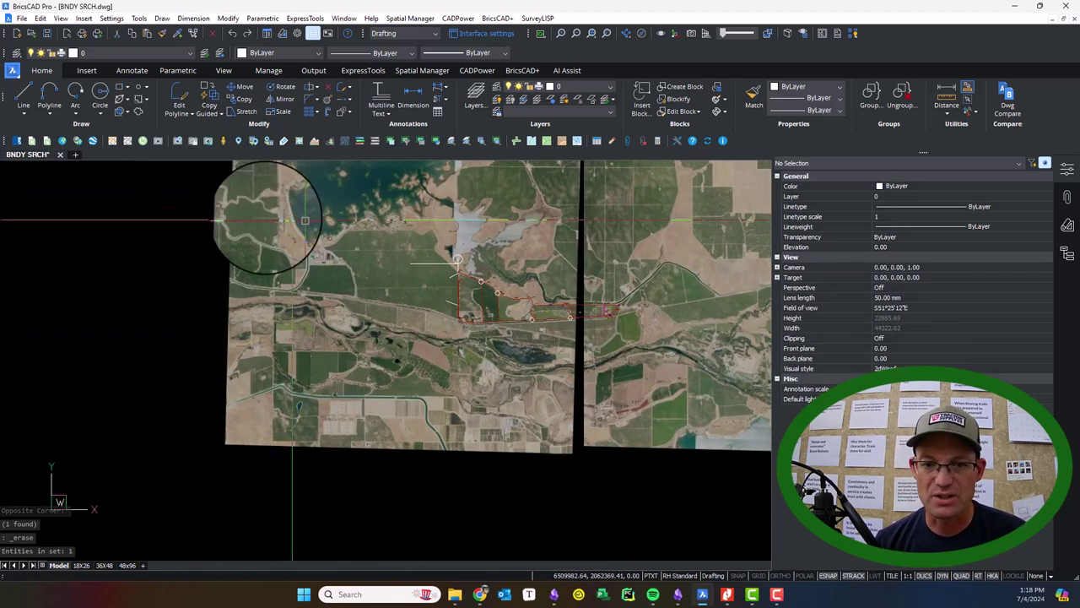
pyautogui.scroll(4, 461, 289)
pyautogui.scroll(2, 556, 497)
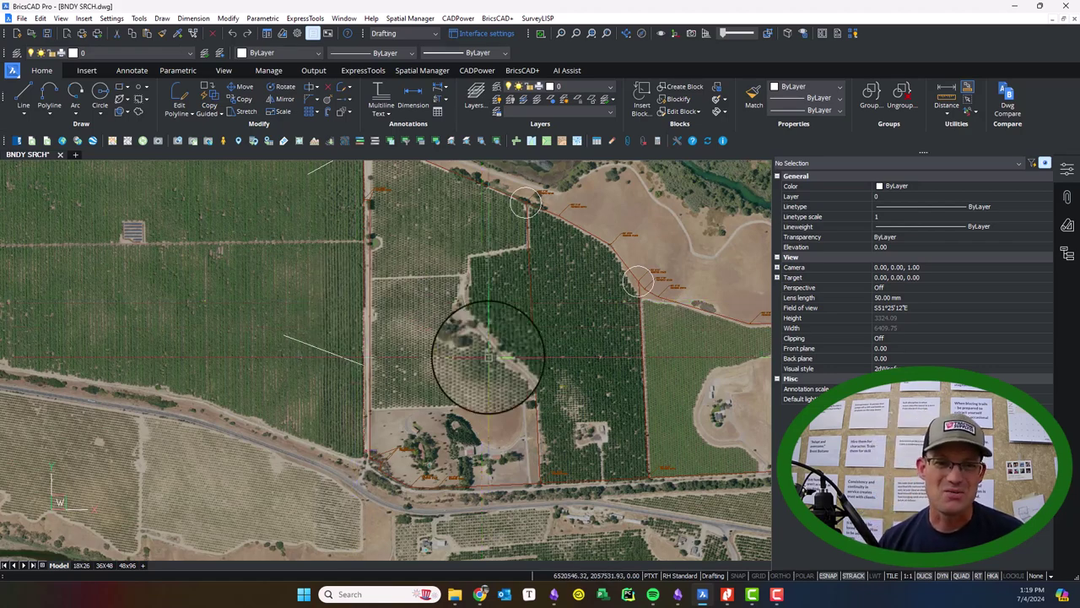
pyautogui.moveTo(600, 364)
pyautogui.mouseDown()
pyautogui.moveTo(458, 383)
pyautogui.moveTo(446, 374)
pyautogui.mouseUp()
pyautogui.scroll(-2, 444, 366)
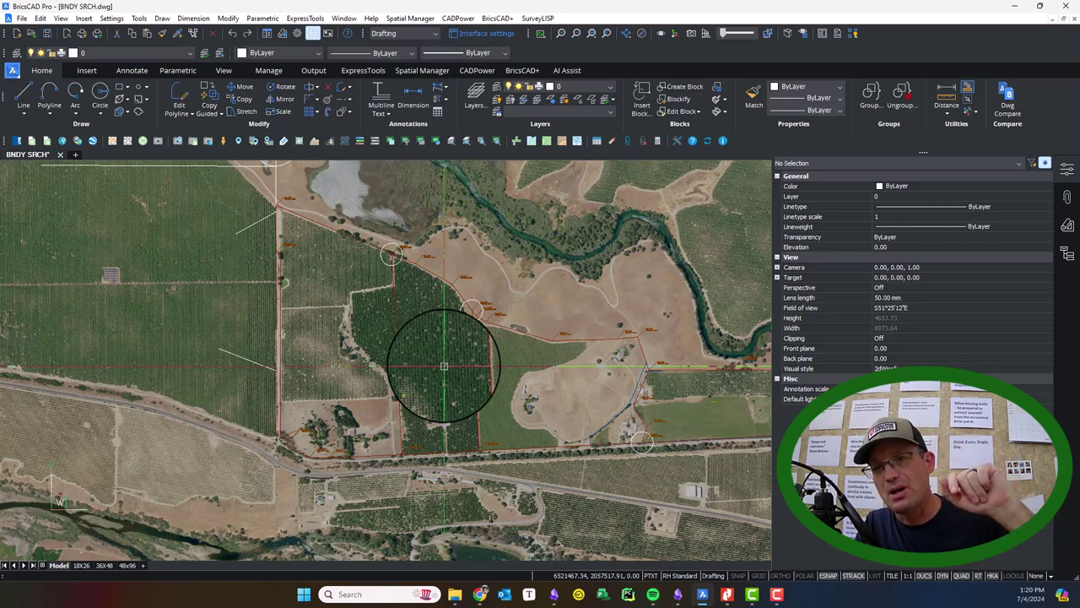
pyautogui.scroll(-2, 445, 338)
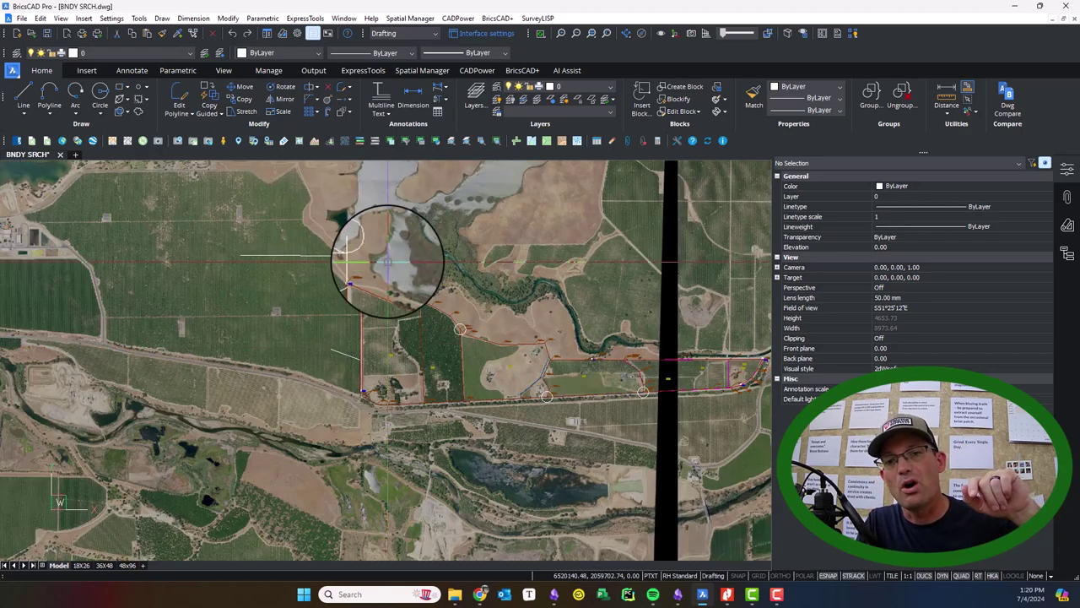
pyautogui.scroll(3, 422, 310)
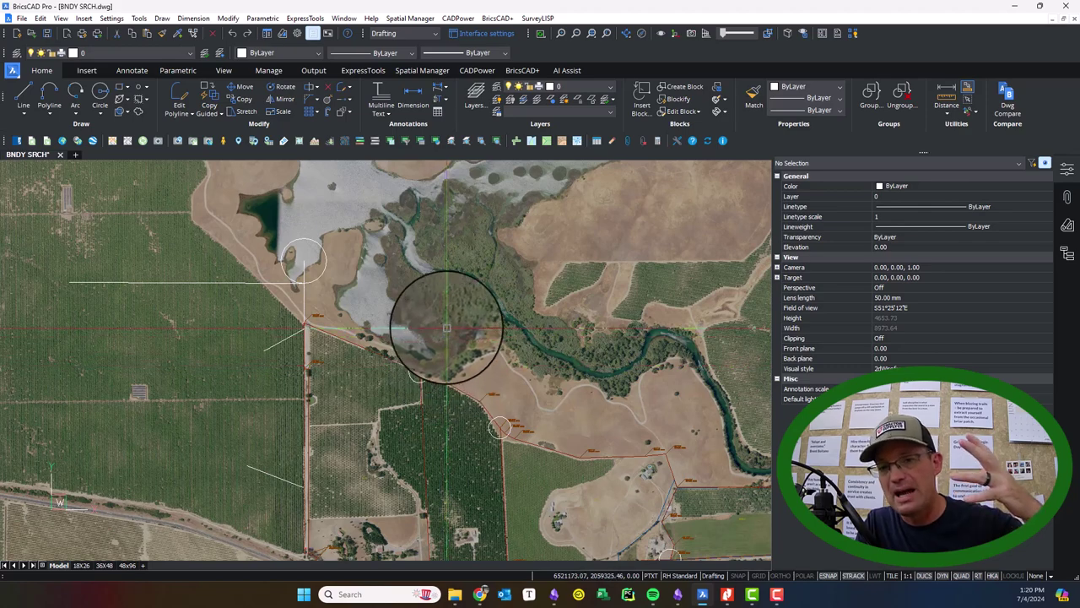
pyautogui.scroll(-3, 439, 364)
pyautogui.moveTo(439, 360); pyautogui.dragTo(409, 354)
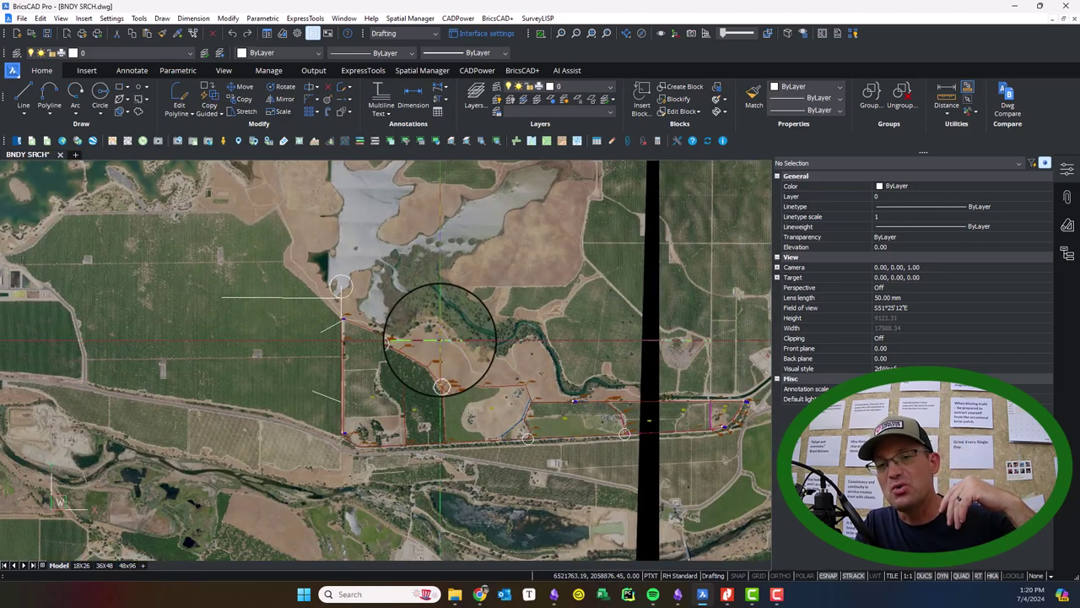